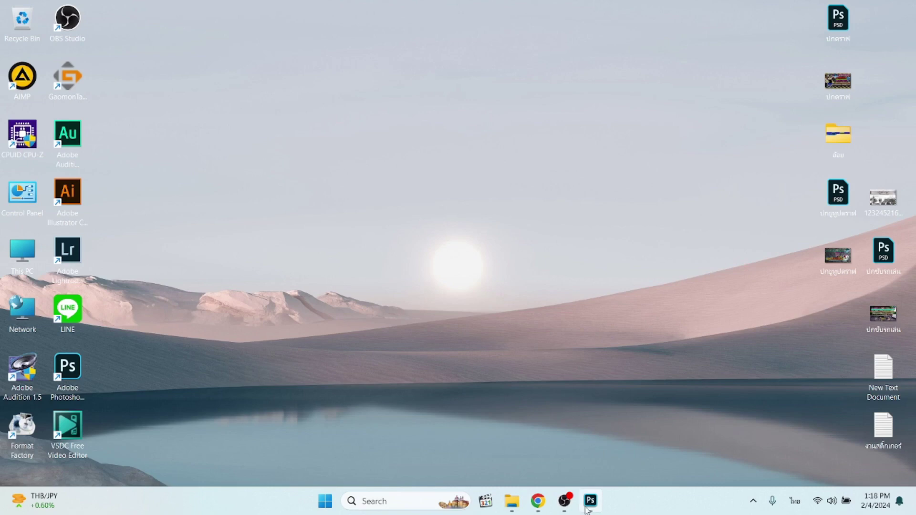
- Bring up the Photoshop window showing the blank 1920 × 1080 Untitled-1 document
left_click(589, 505)
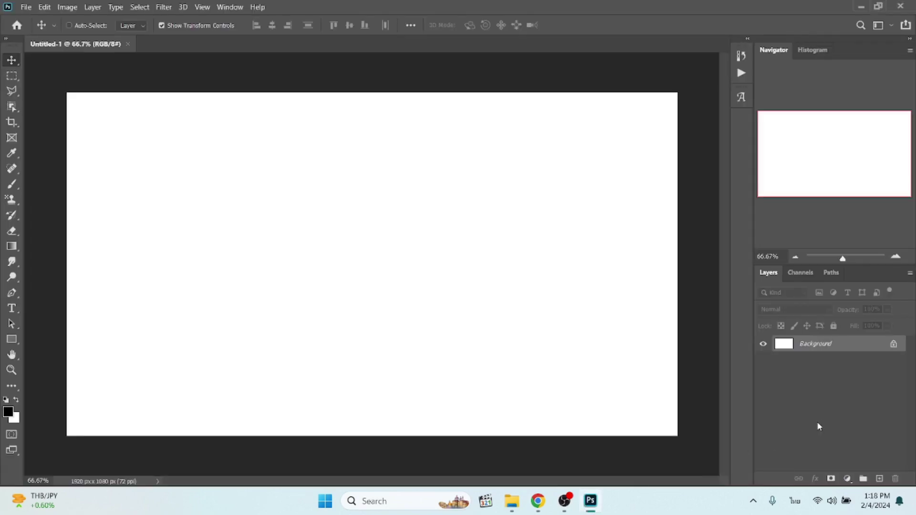
- Unlock the Background into Layer 0 and add a 72 pt SP-Ruammit text layer reading ไม่หล่อ
left_click(894, 345)
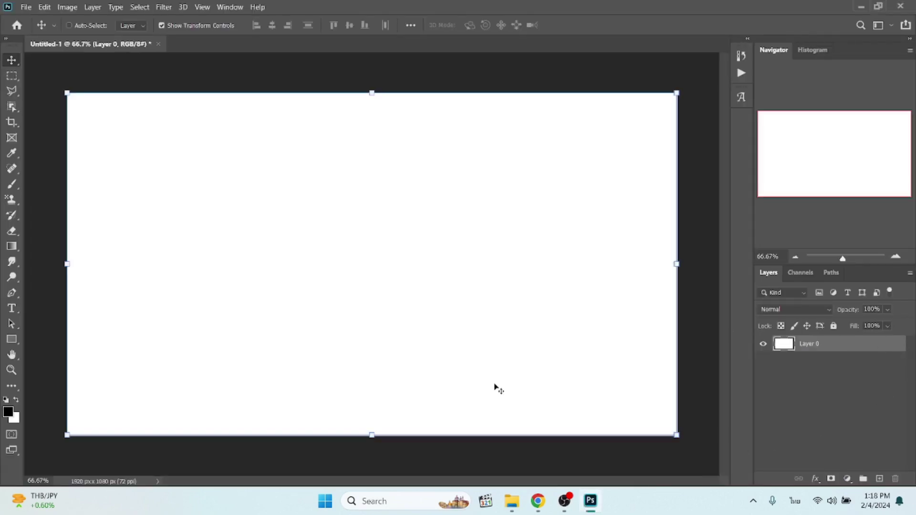
key("t")
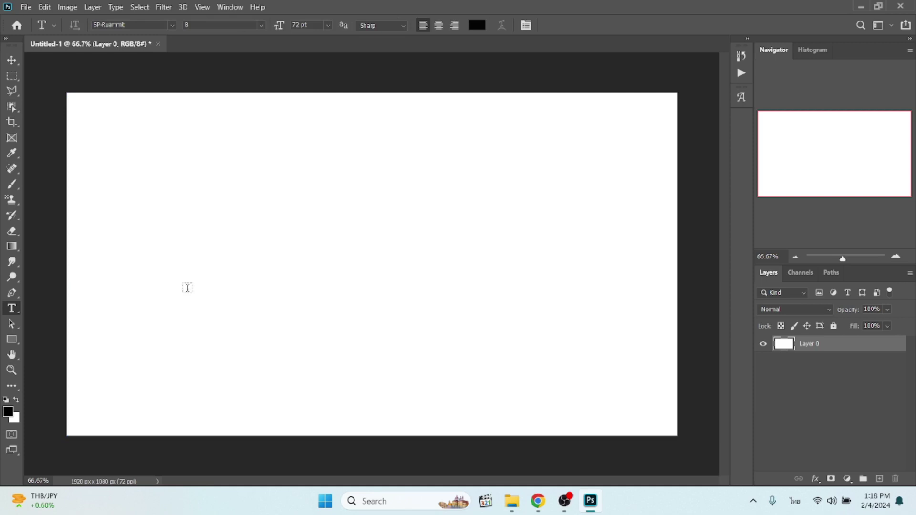
left_click(187, 288)
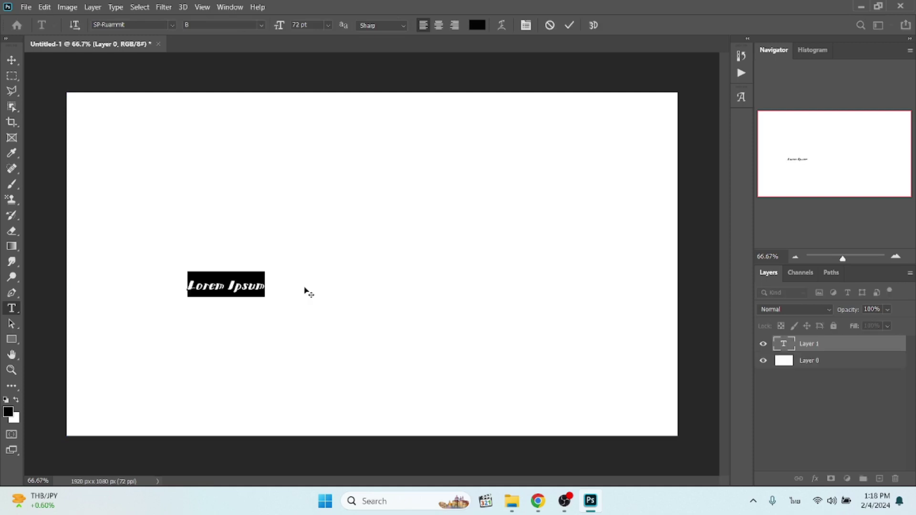
type("แด")
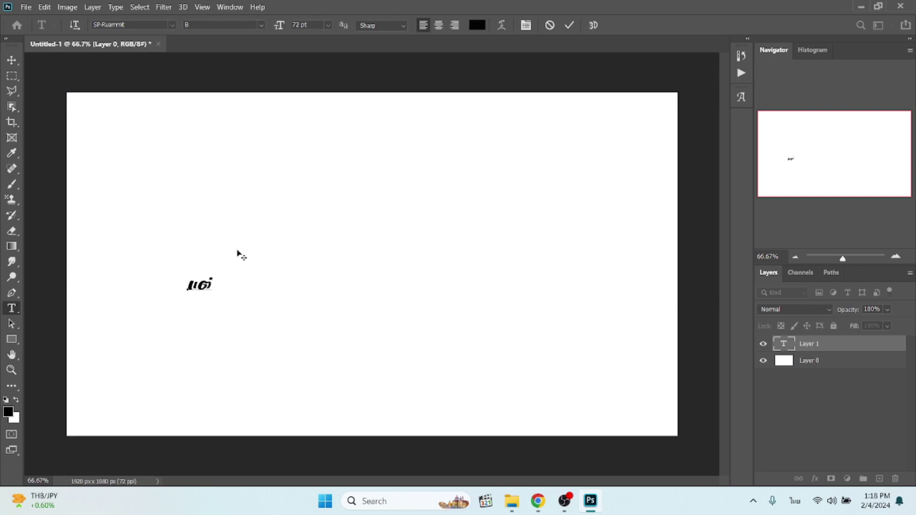
key("BackSpace")
key("BackSpace")
type("Thi")
type("หล่อ")
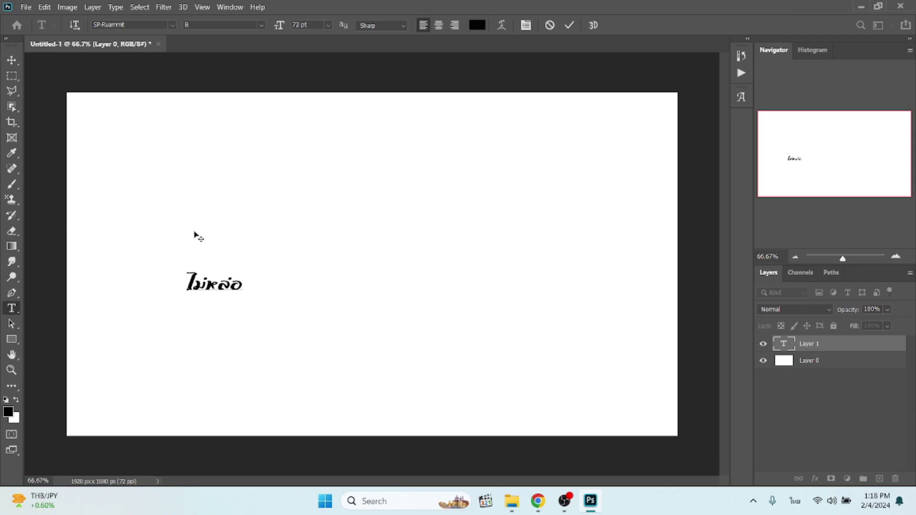
left_click(12, 59)
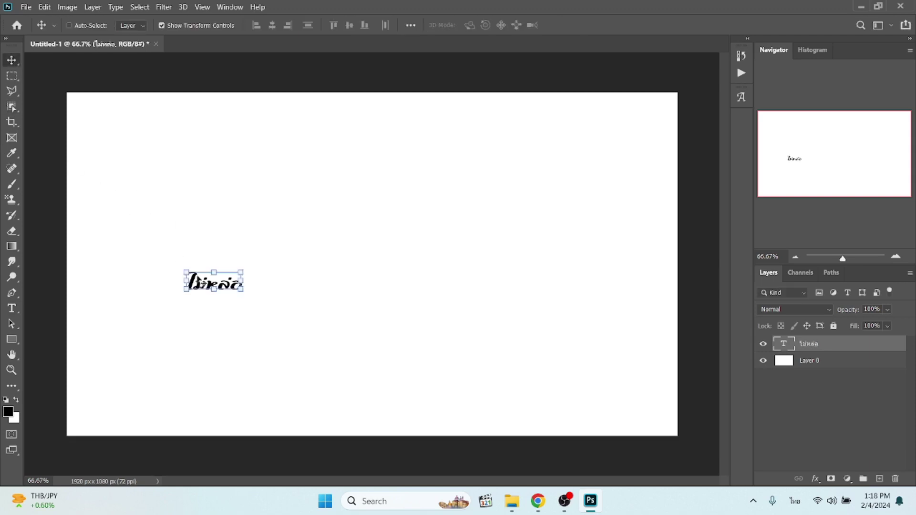
- Move ไม่หล่อ to the top-left and place a duplicate below and right of it
left_click_drag(213, 281, 142, 149)
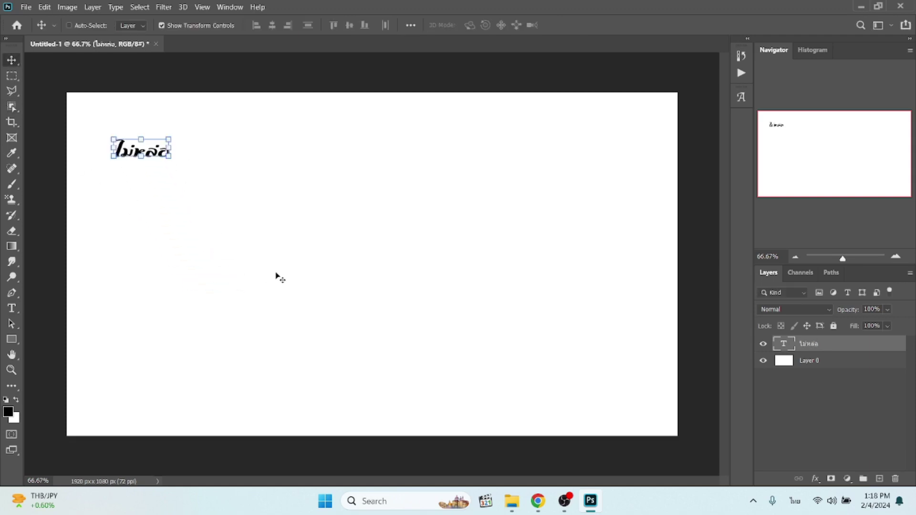
key("ctrl+j")
left_click_drag(155, 151, 197, 230)
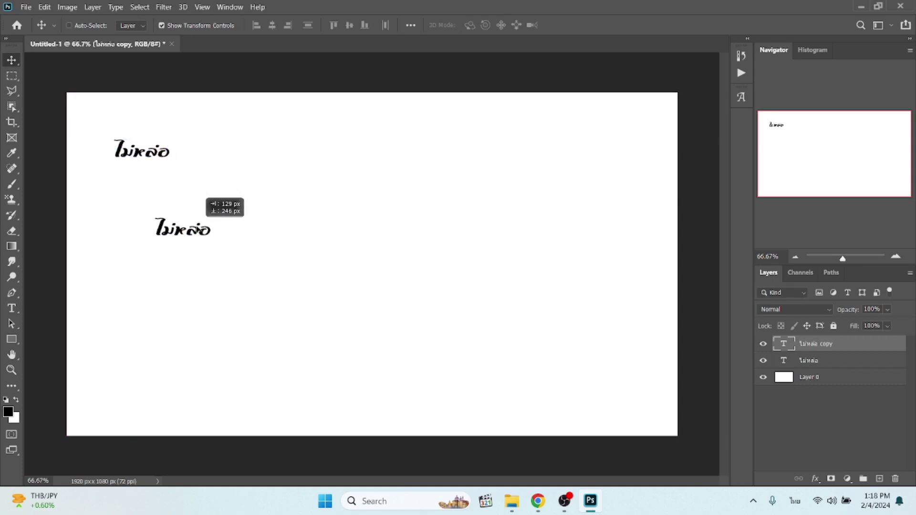
- Retype the copy as แต่ in the BLK BangLi-Ko-Sa-Na font
double_click(201, 225)
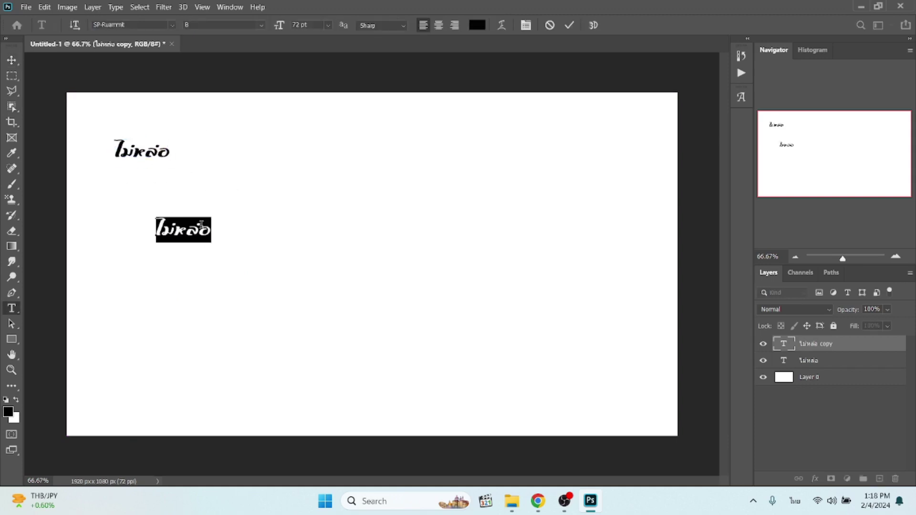
type("แต่")
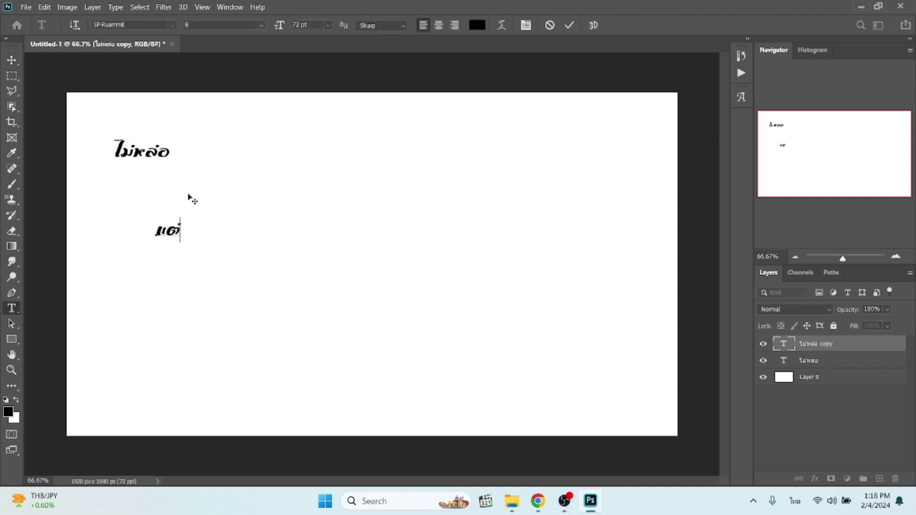
key("ctrl+a")
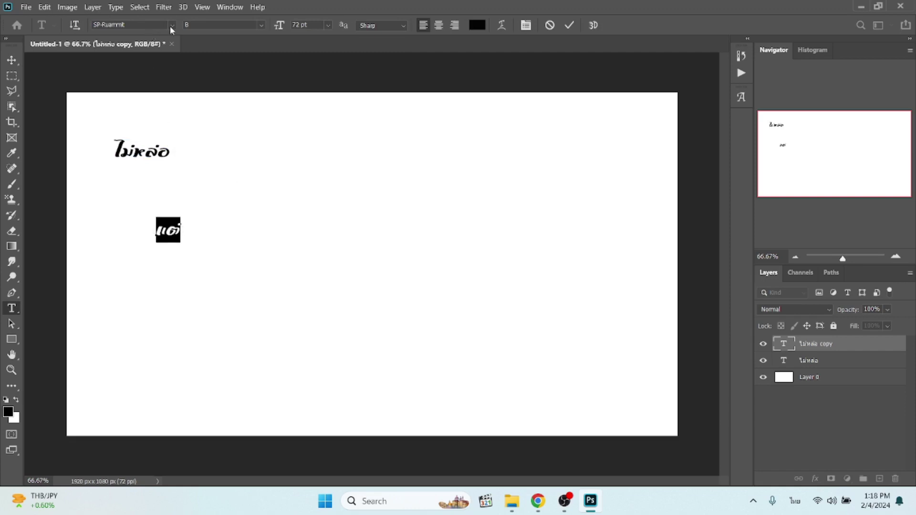
left_click(171, 25)
key("Down")
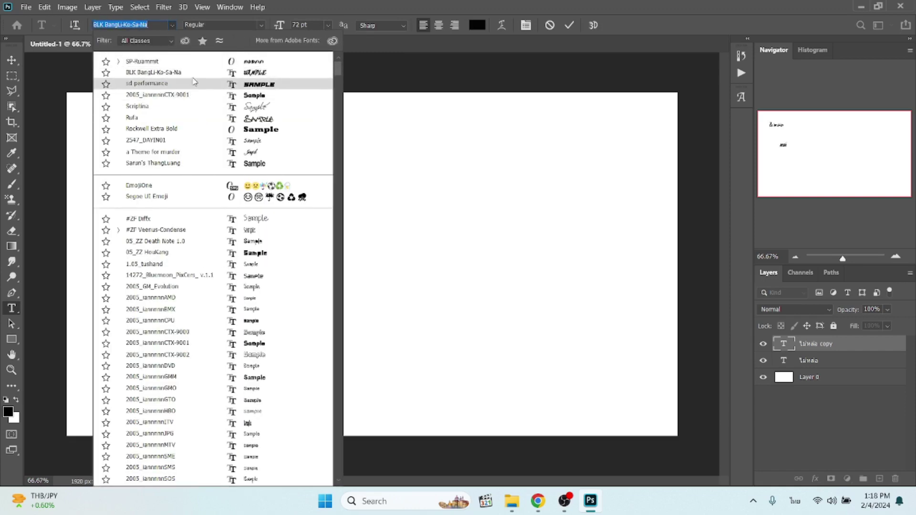
key("Return")
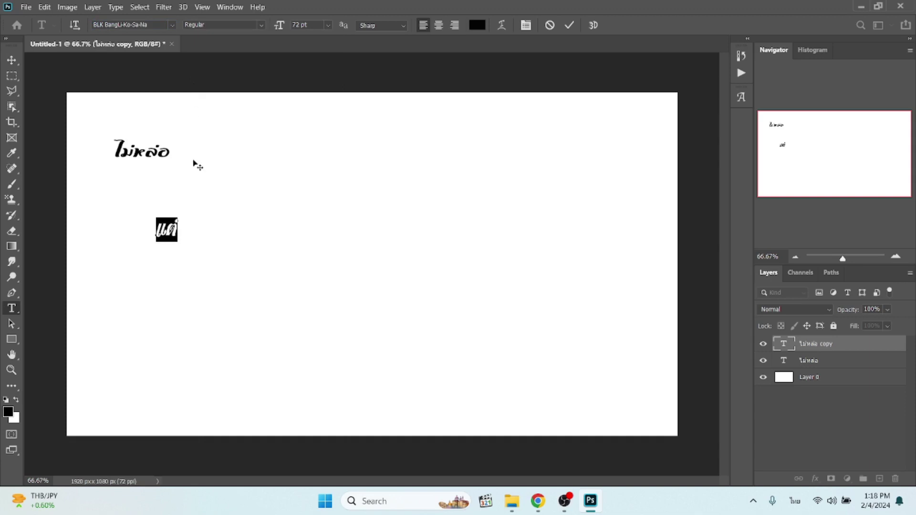
left_click(12, 60)
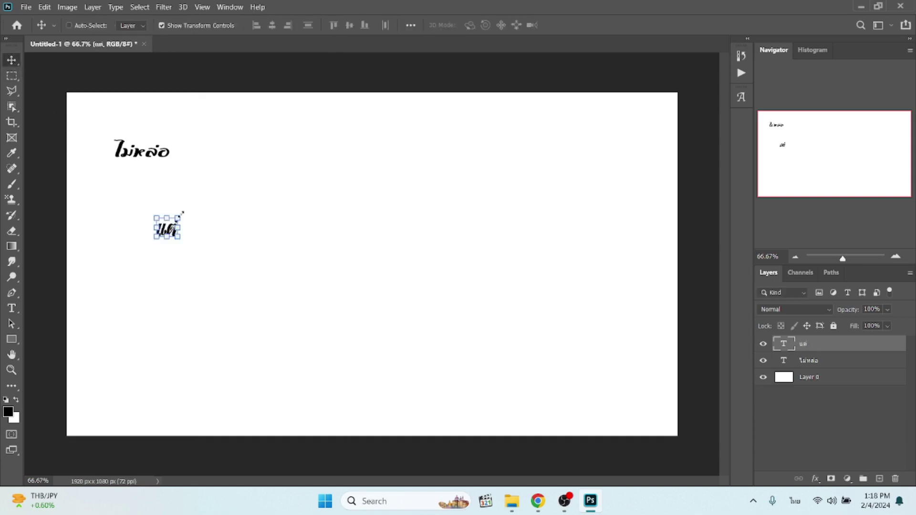
- Enlarge แต่, move it to the left-centre, and add a copy beside it reading โอน
left_click_drag(177, 217, 363, 188)
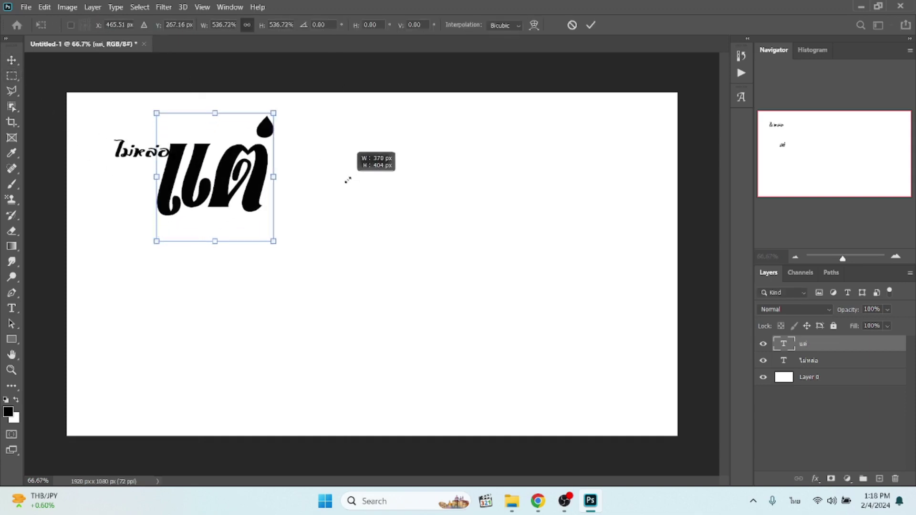
key("Return")
mouse_move(224, 187)
left_mouse_down()
mouse_move(193, 287)
mouse_move(320, 253)
mouse_move(313, 258)
left_mouse_up()
key("ctrl+j")
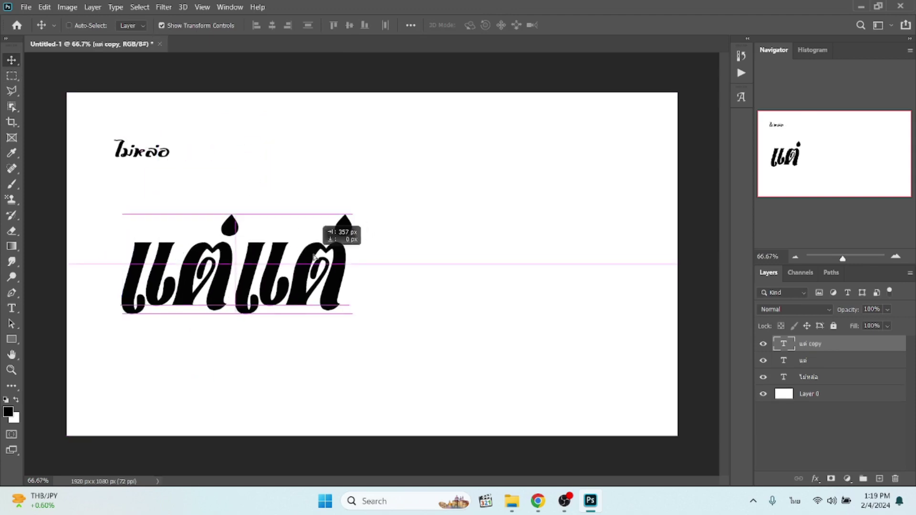
double_click(304, 262)
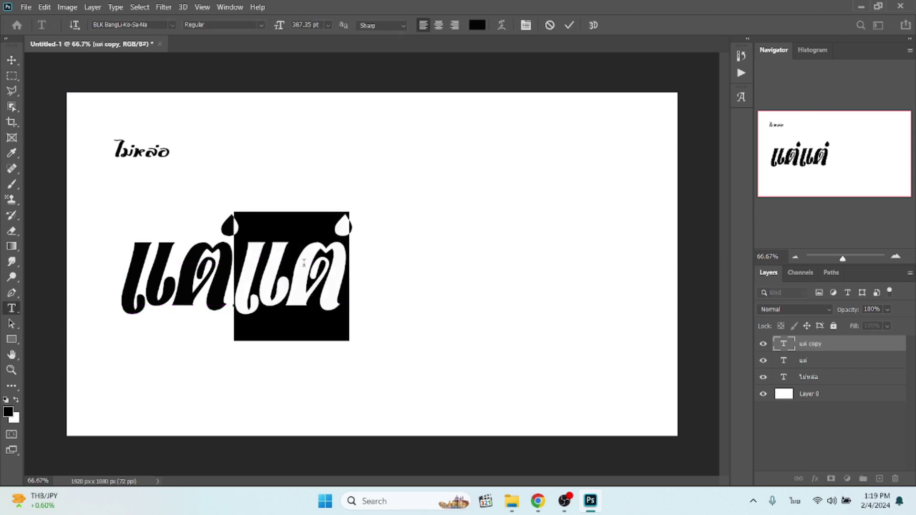
type("โอน")
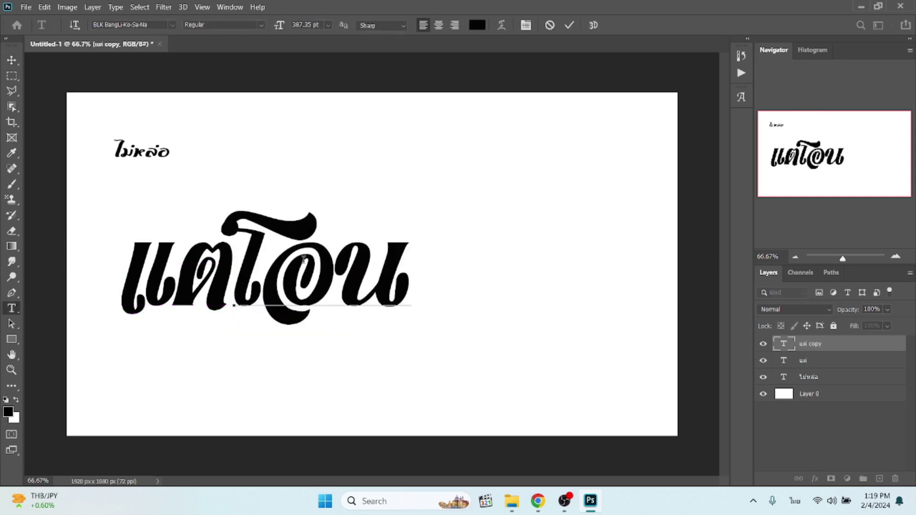
left_click(13, 60)
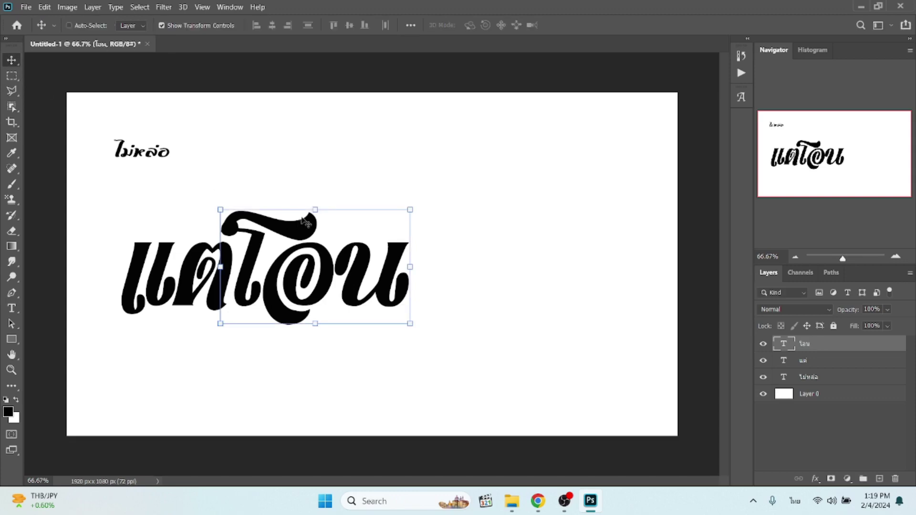
- Duplicate โอน to its right, align the copy, and retype it as ไอ
left_click_drag(249, 277, 425, 276)
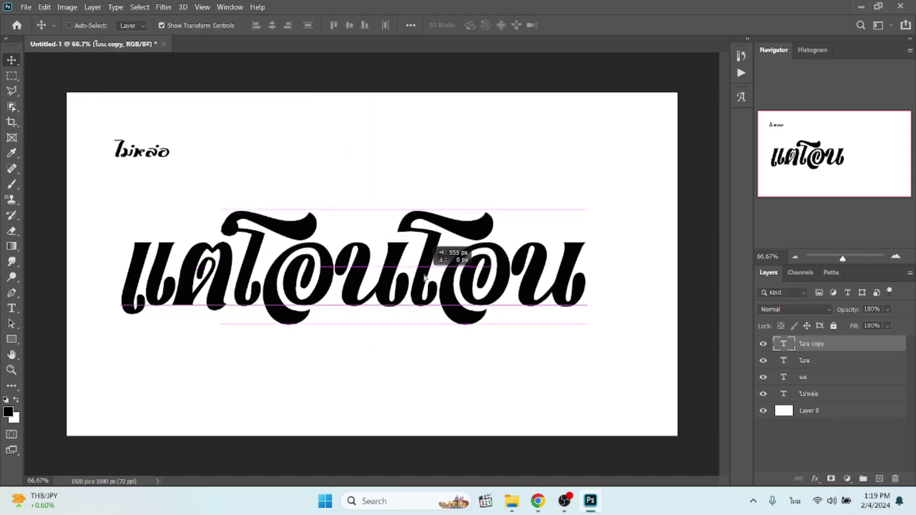
left_click_drag(424, 277, 435, 280)
double_click(471, 276)
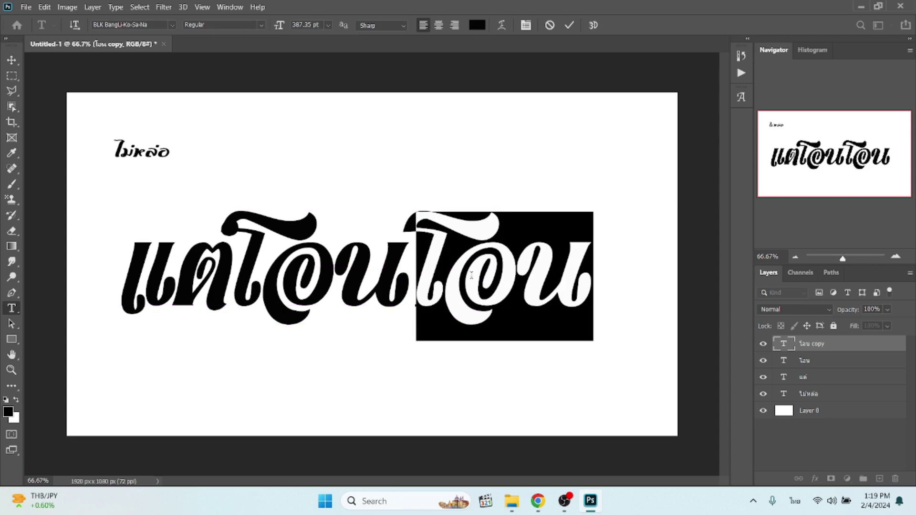
type("ไอ")
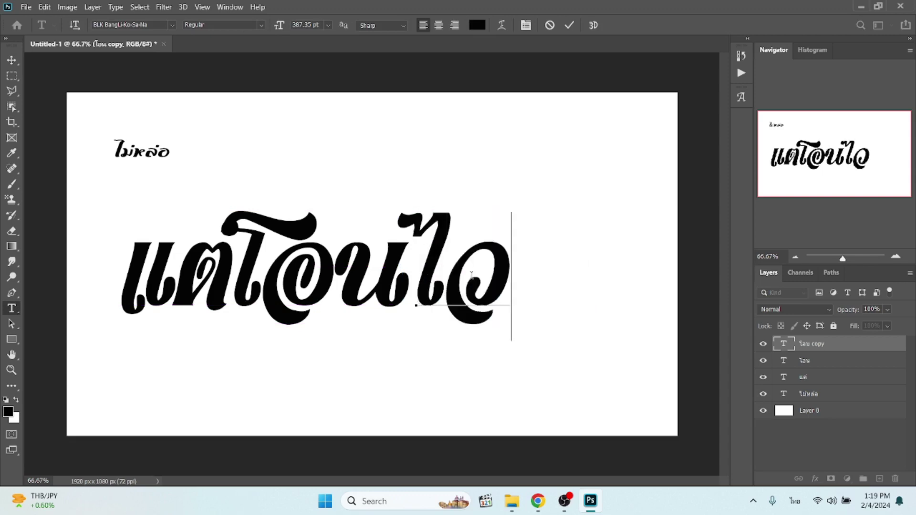
left_click(11, 60)
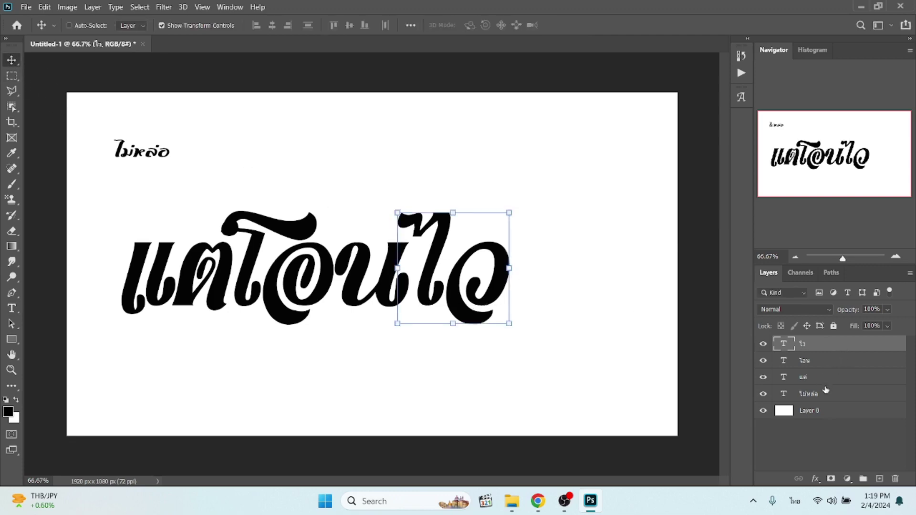
left_click(819, 398)
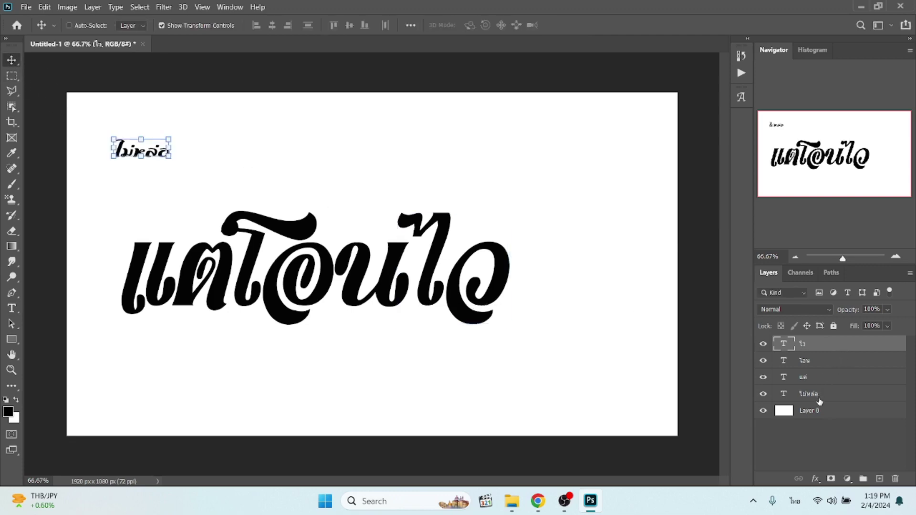
- Try a Stroke layer style on the small ไม่หล่อ text, then select the large แต่ layer
left_click(816, 479)
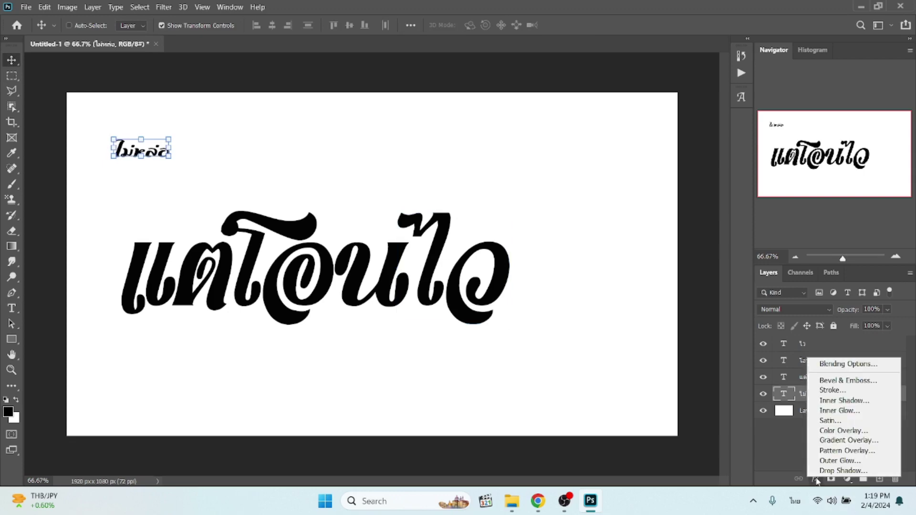
left_click(834, 391)
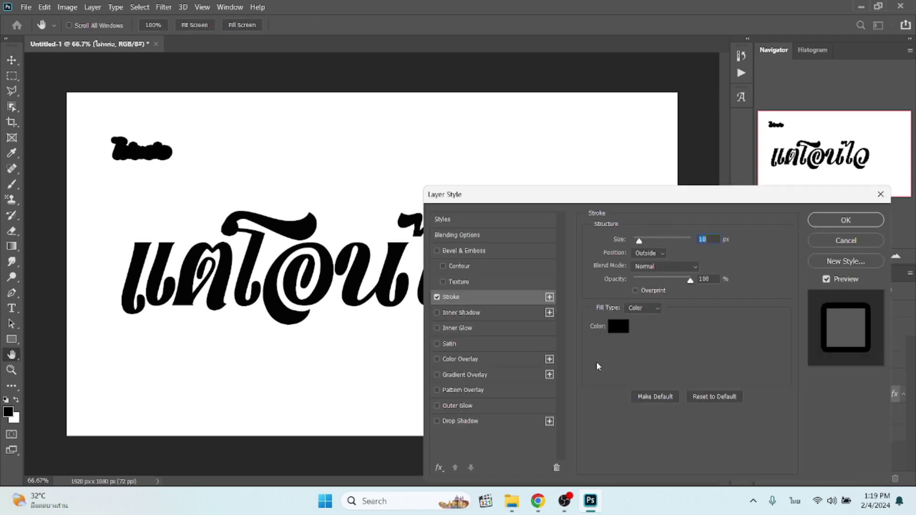
left_click(836, 241)
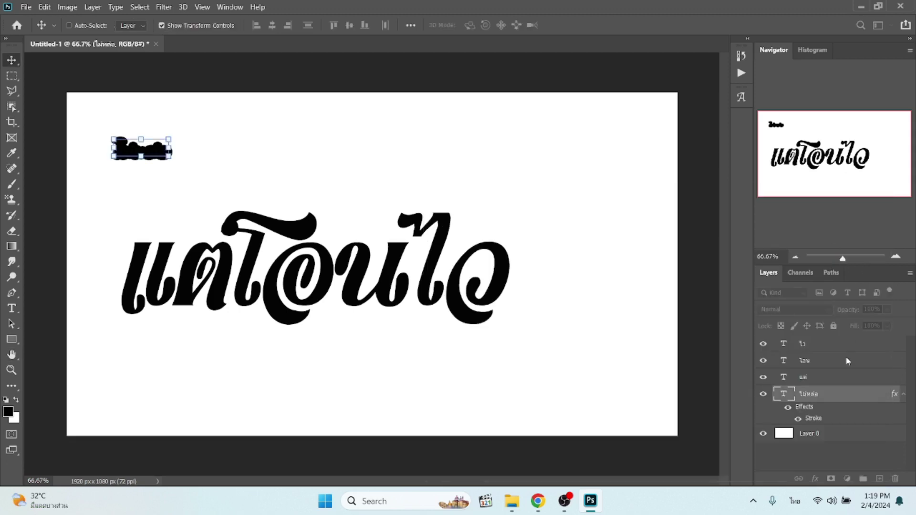
left_click(828, 377)
- Give แต่ a 10 px black Stroke and a hot pink (fd029c) Color Overlay
left_click(816, 478)
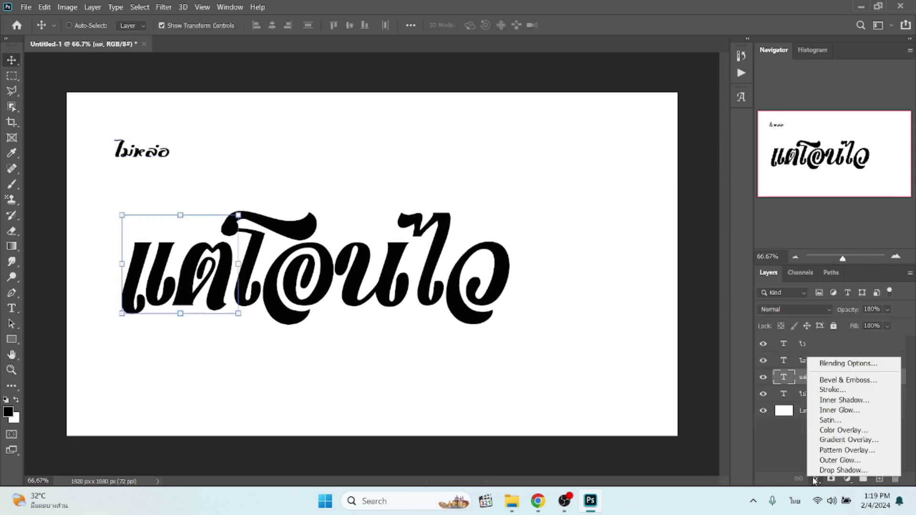
left_click(838, 391)
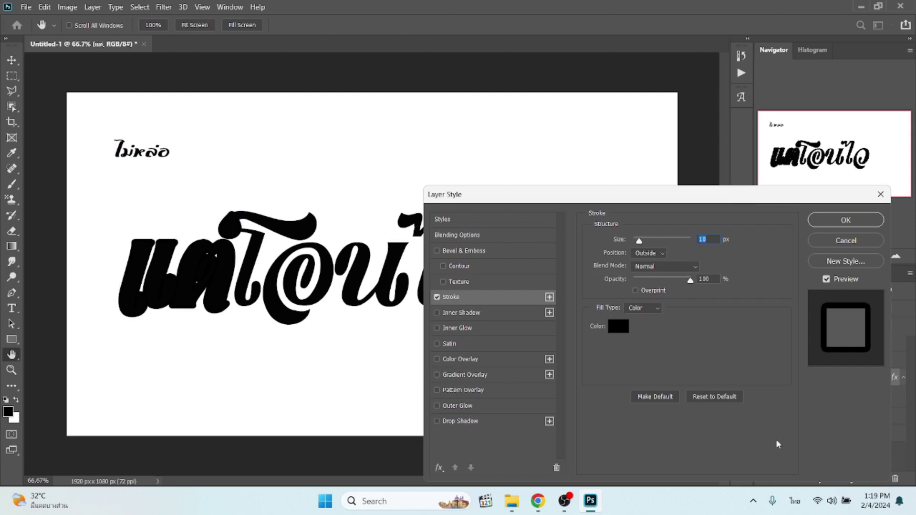
left_click(473, 360)
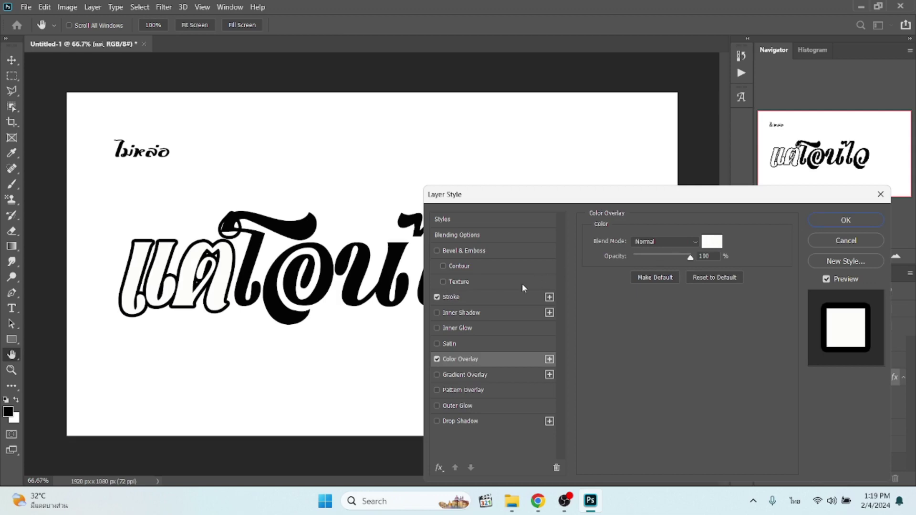
left_click(712, 242)
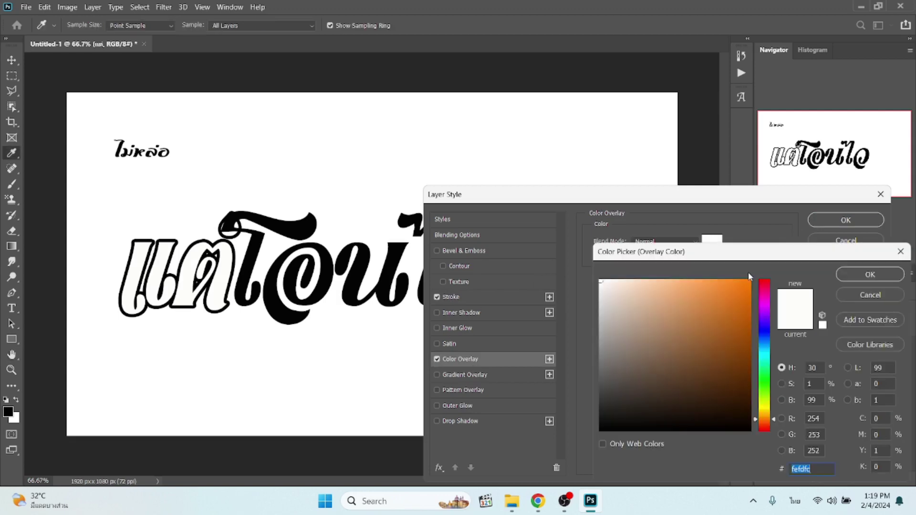
left_click(749, 281)
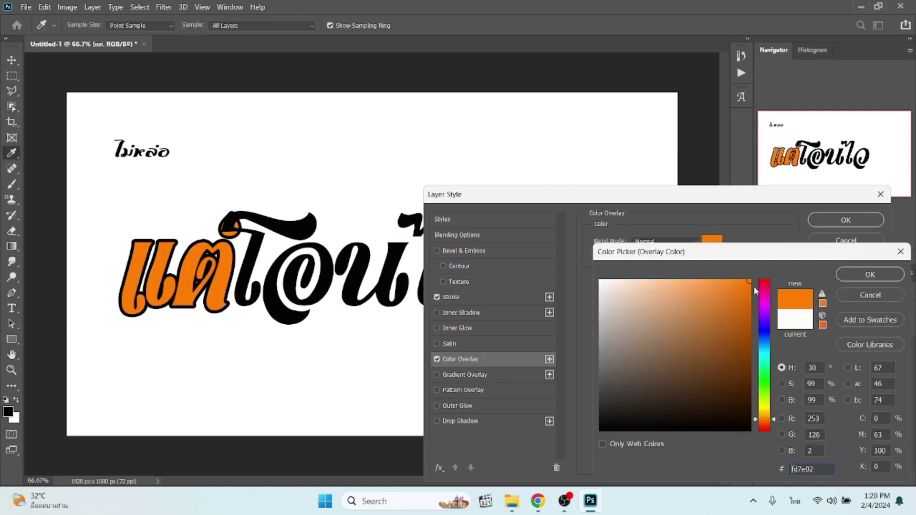
left_click(768, 307)
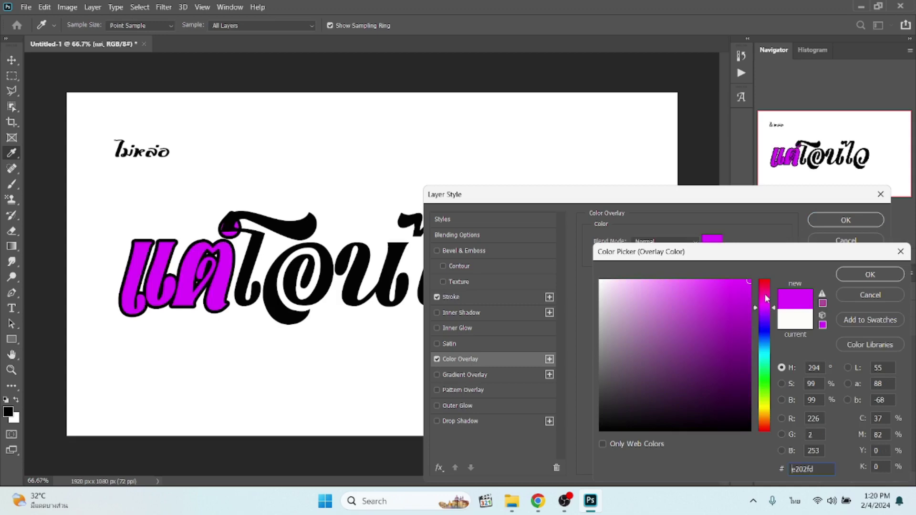
left_click(765, 297)
key("Return")
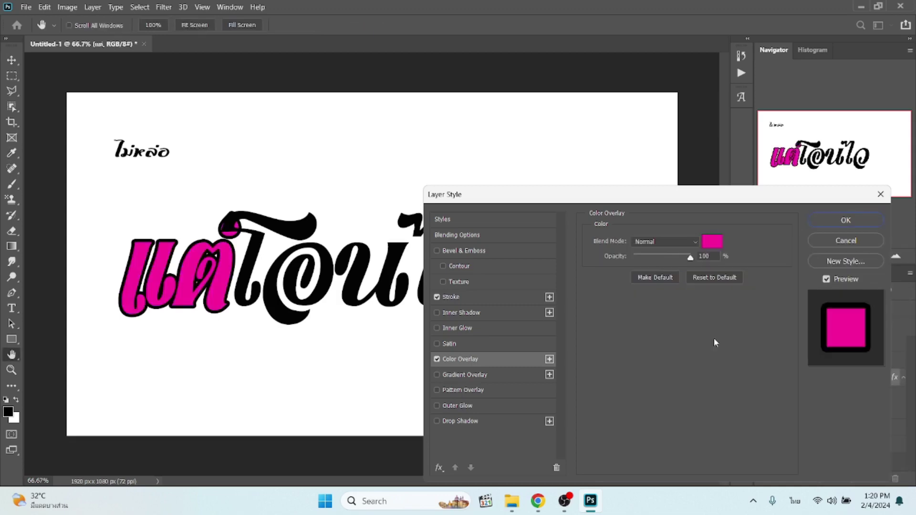
key("Return")
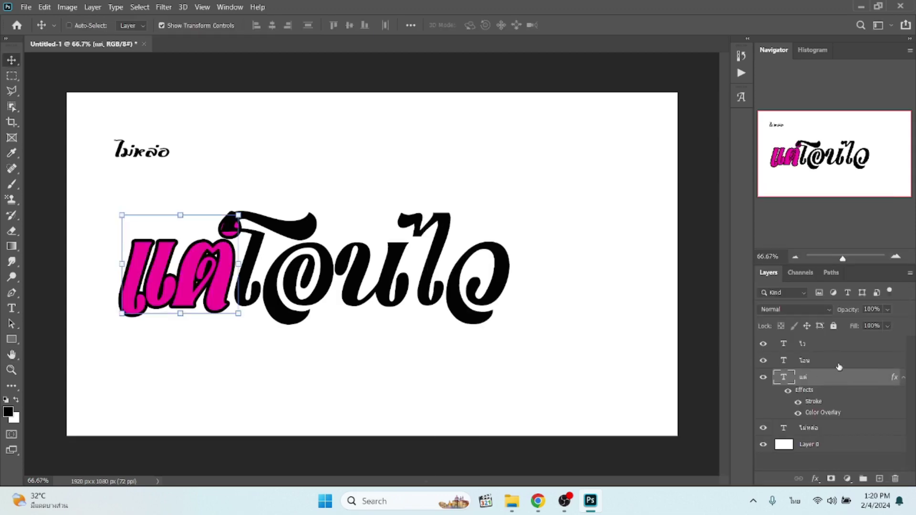
- Give the โอน layer a black Stroke and a cyan (02b2fc) Color Overlay
left_click(838, 361)
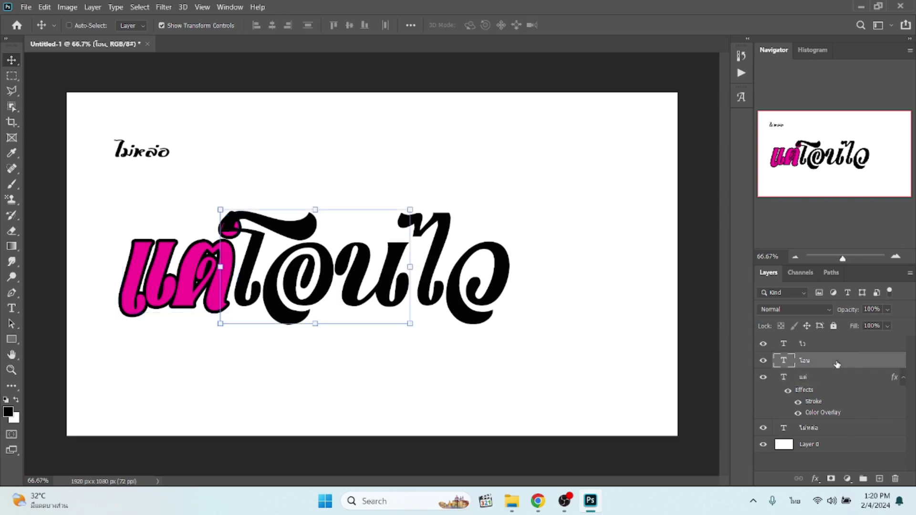
left_click(815, 478)
left_click(854, 395)
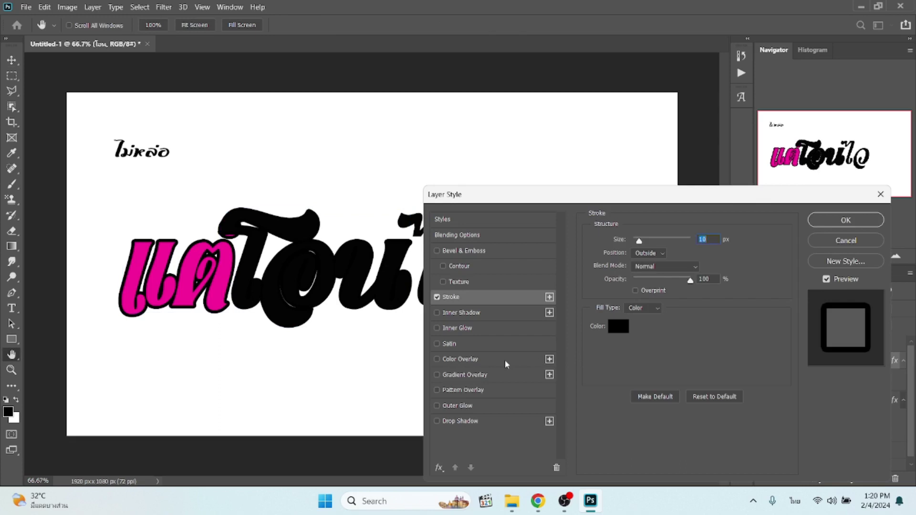
left_click(506, 364)
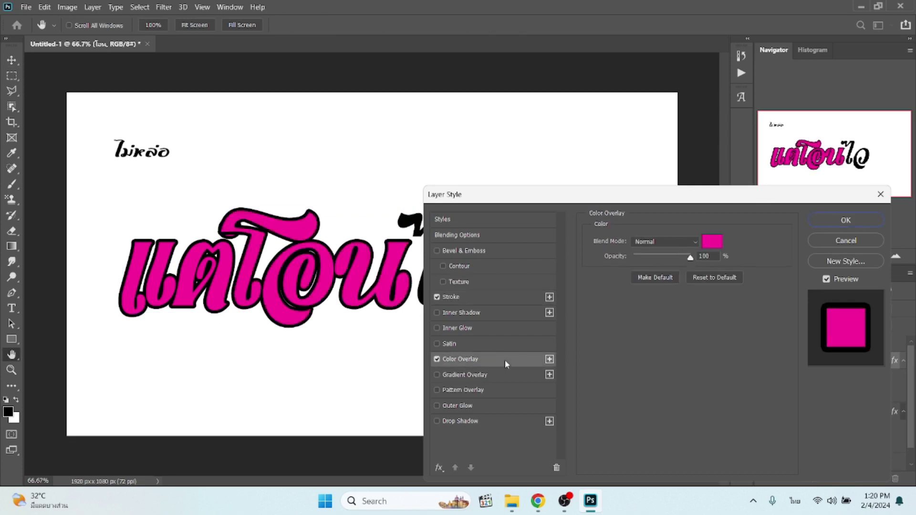
left_click(710, 242)
type("fe6dc6")
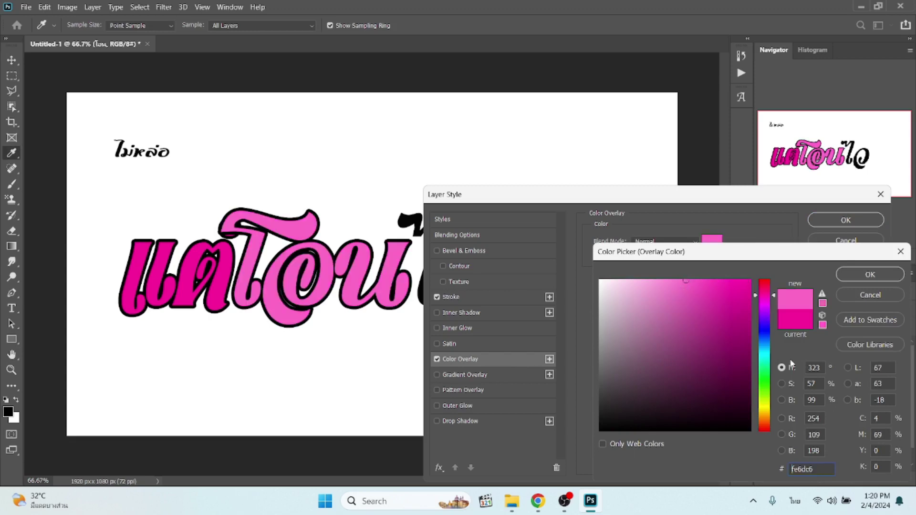
left_click(768, 350)
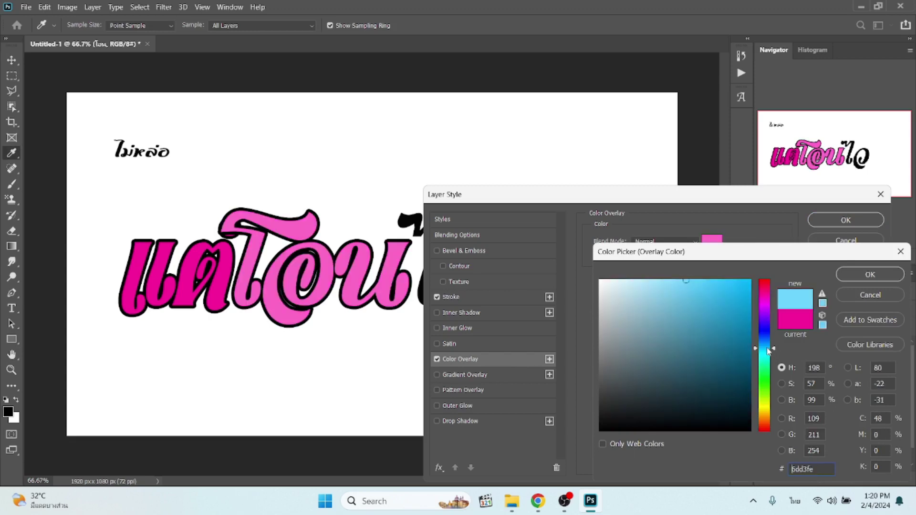
left_click(750, 282)
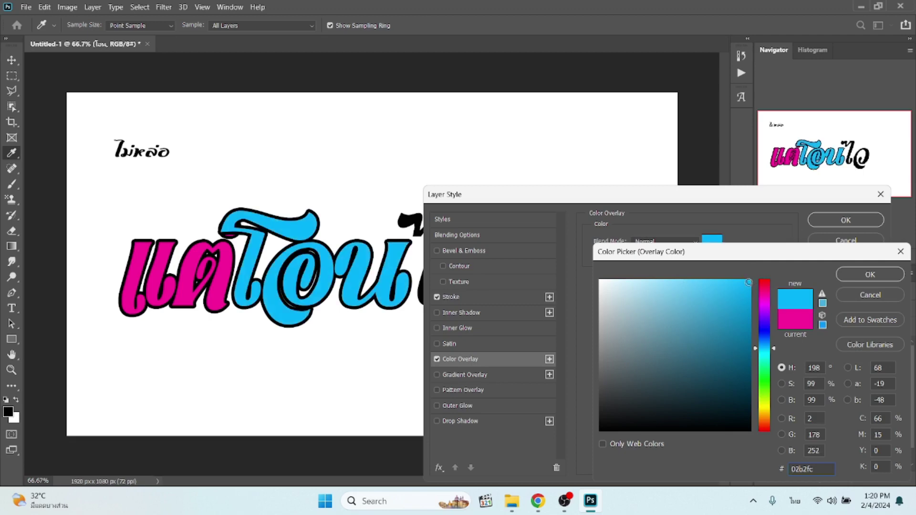
key("Return")
key("Return")
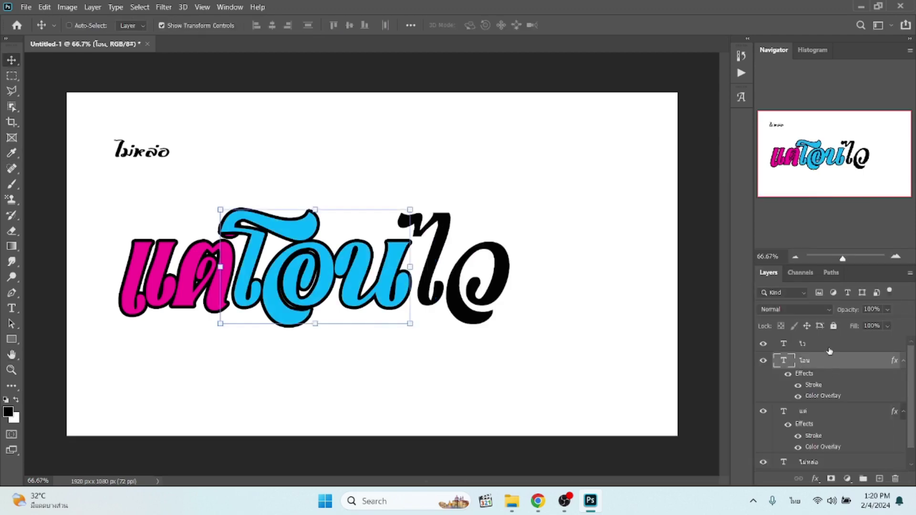
- Give ไอ a black Stroke and a golden-yellow (fcc402) Color Overlay
left_click(830, 347)
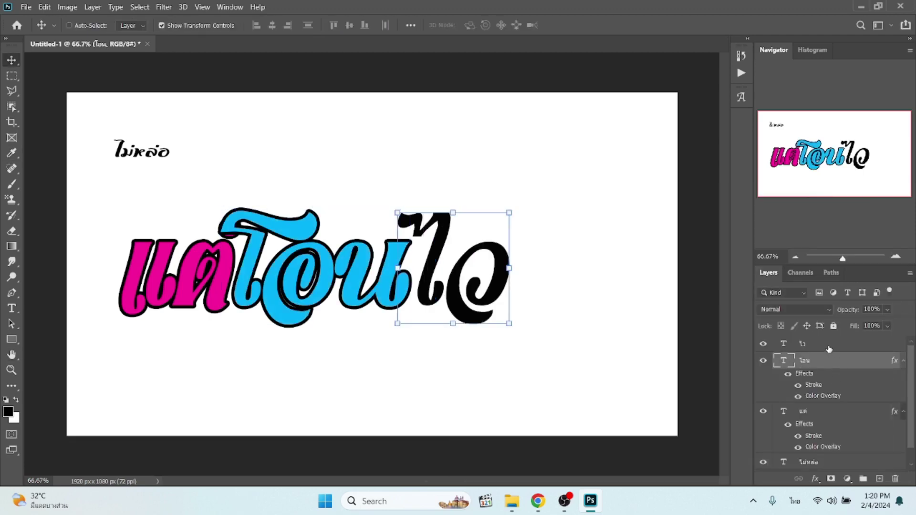
left_click(816, 479)
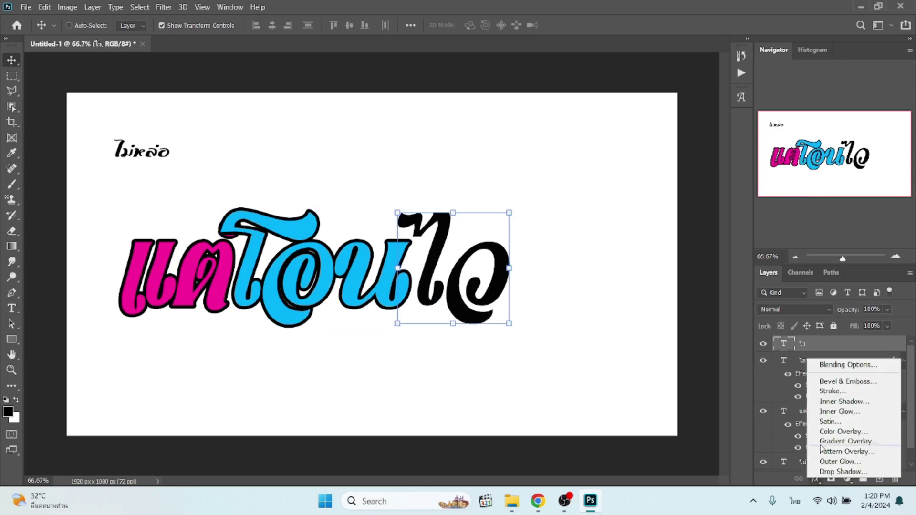
left_click(826, 392)
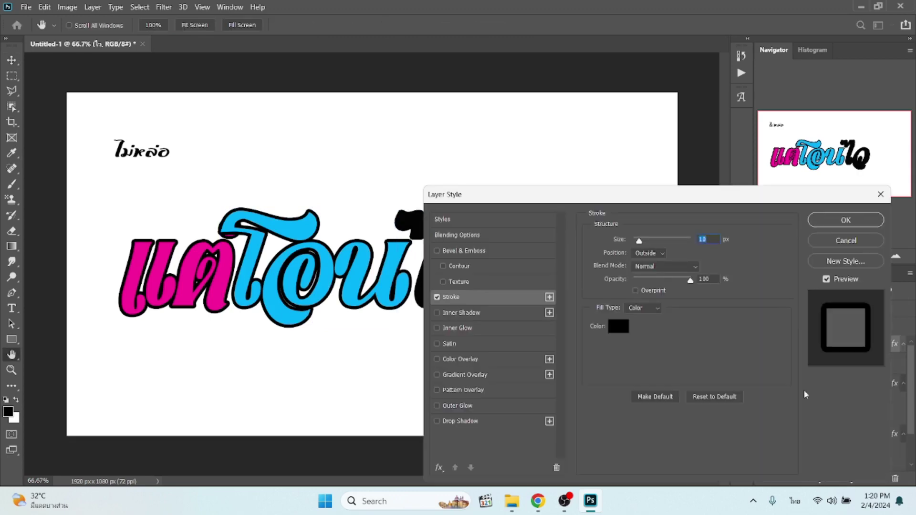
left_click(491, 361)
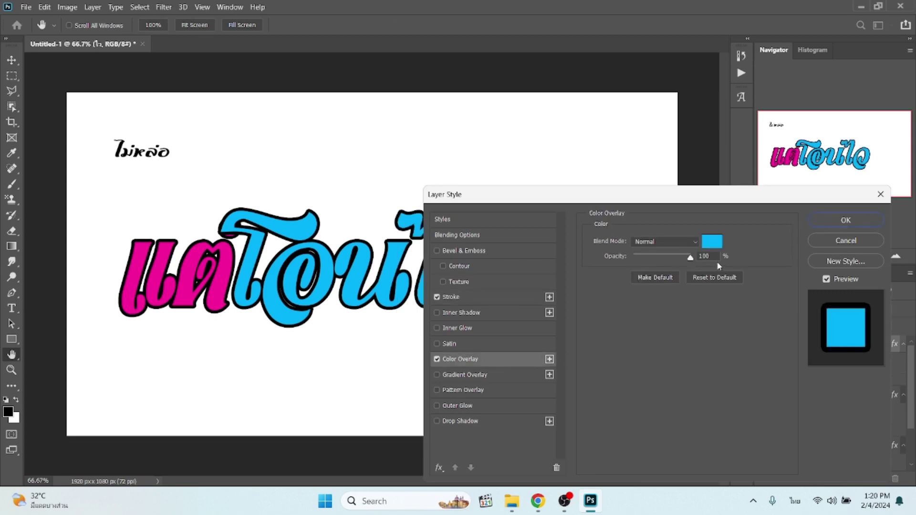
left_click(714, 242)
left_click(765, 399)
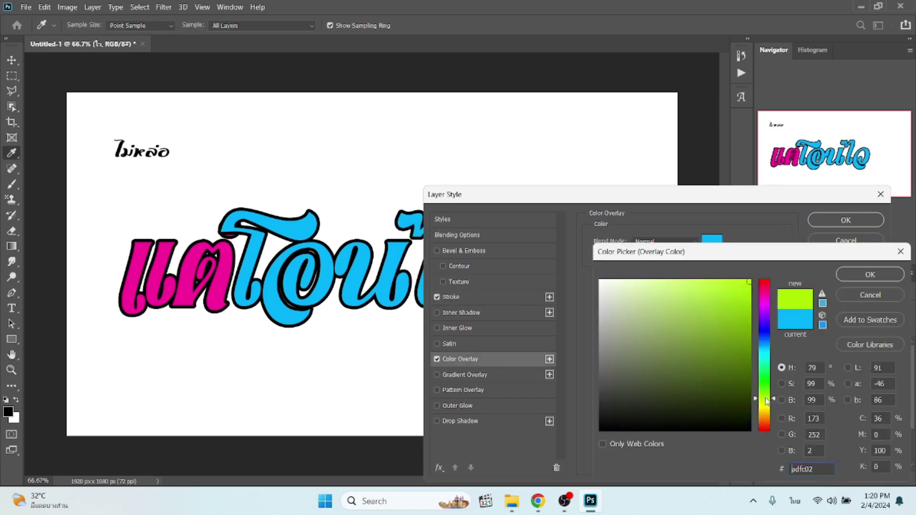
left_click_drag(768, 418, 766, 412)
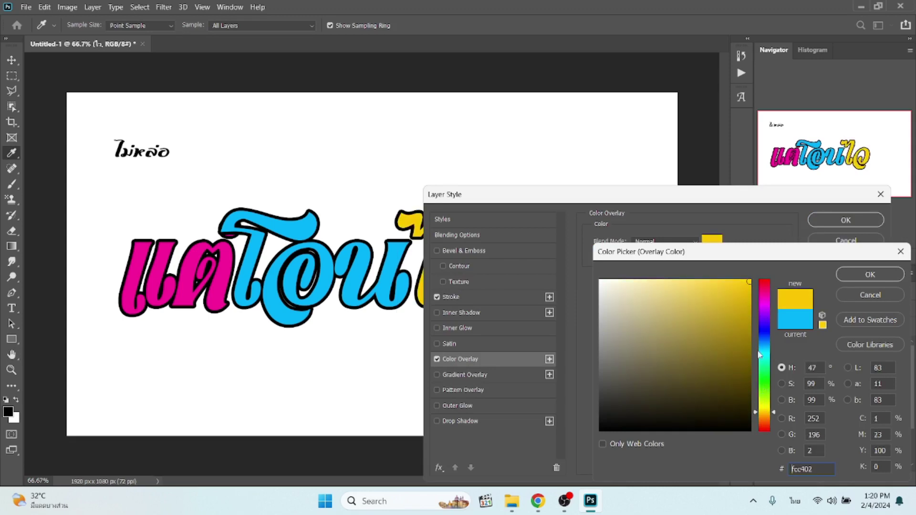
key("Return")
key("Return")
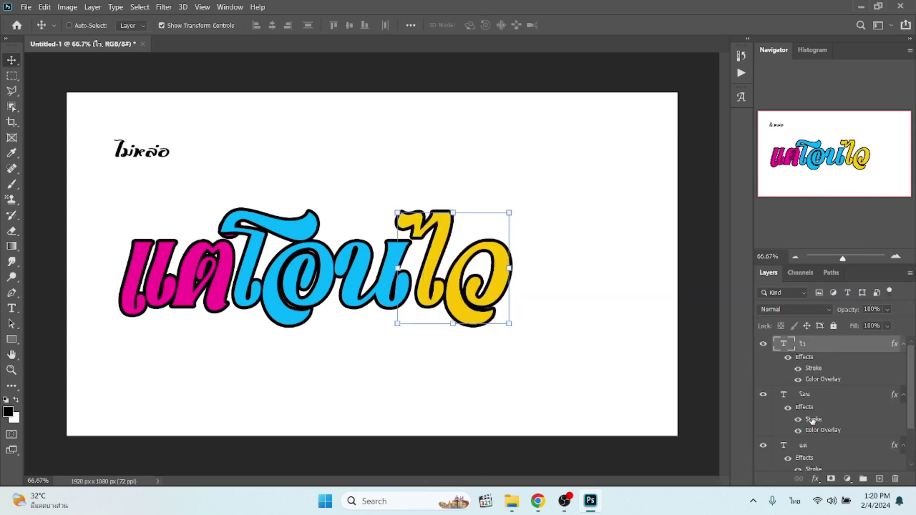
- Stack แต่ above โอน, shift all three coloured words right, and duplicate them together
left_click(823, 449)
left_click_drag(817, 431, 824, 376)
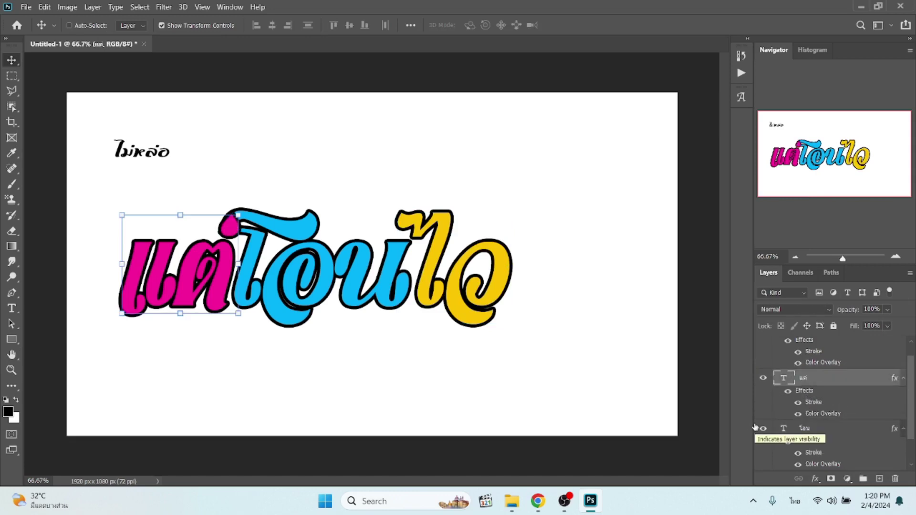
scroll(878, 413, "up", 1)
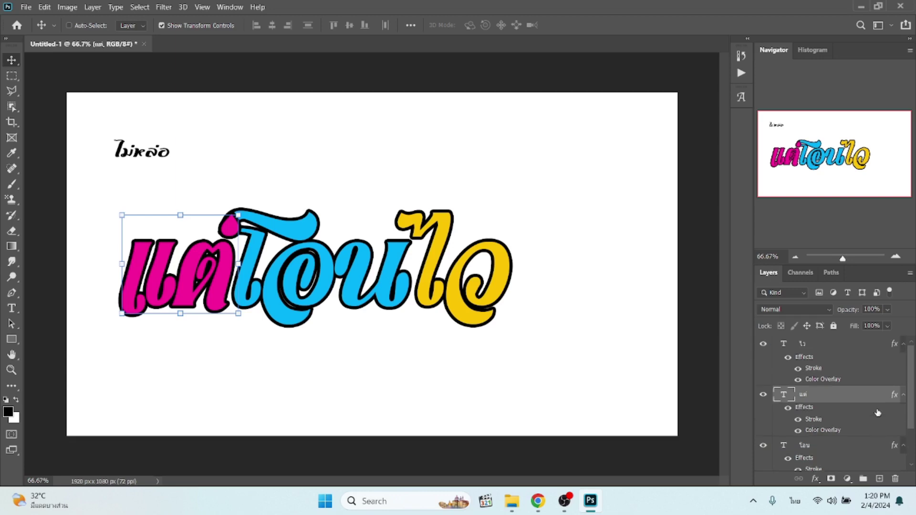
left_click(819, 349)
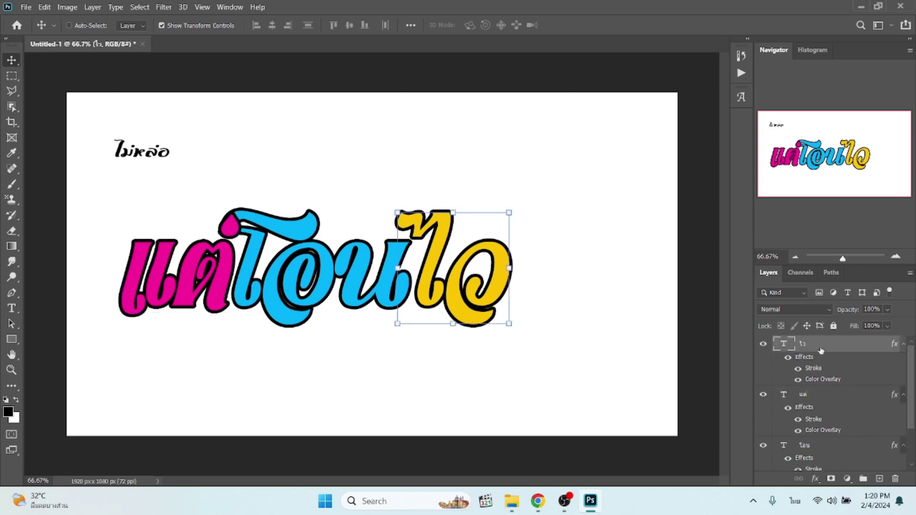
left_click(846, 451, "shift")
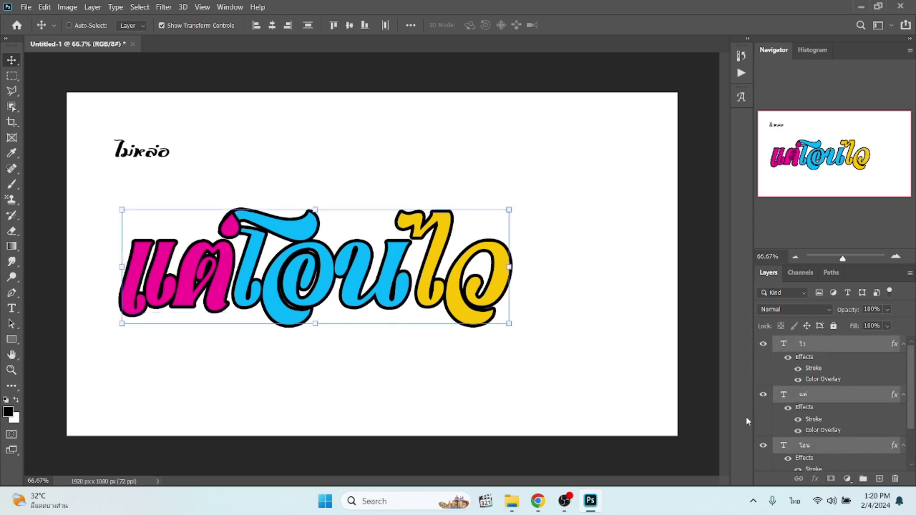
left_click_drag(407, 279, 465, 284)
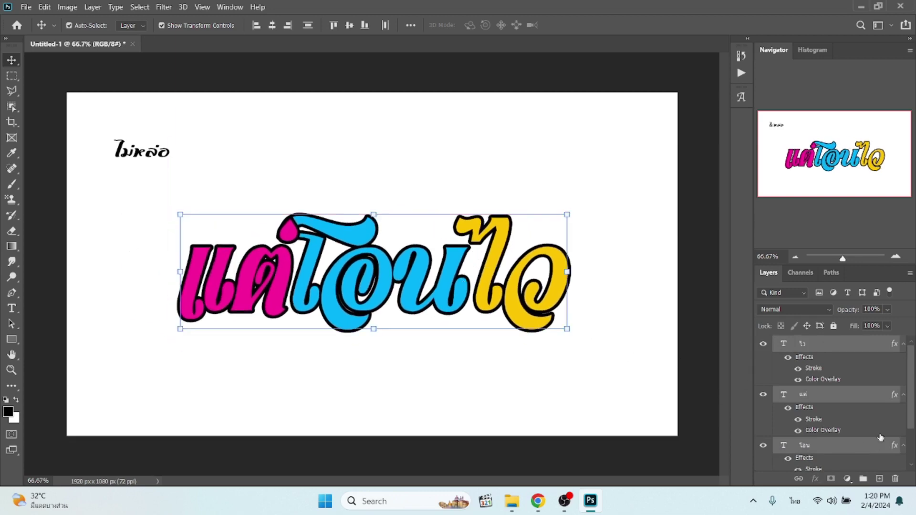
mouse_move(835, 352)
left_mouse_down()
mouse_move(879, 478)
mouse_move(845, 466)
mouse_move(845, 444)
left_mouse_up()
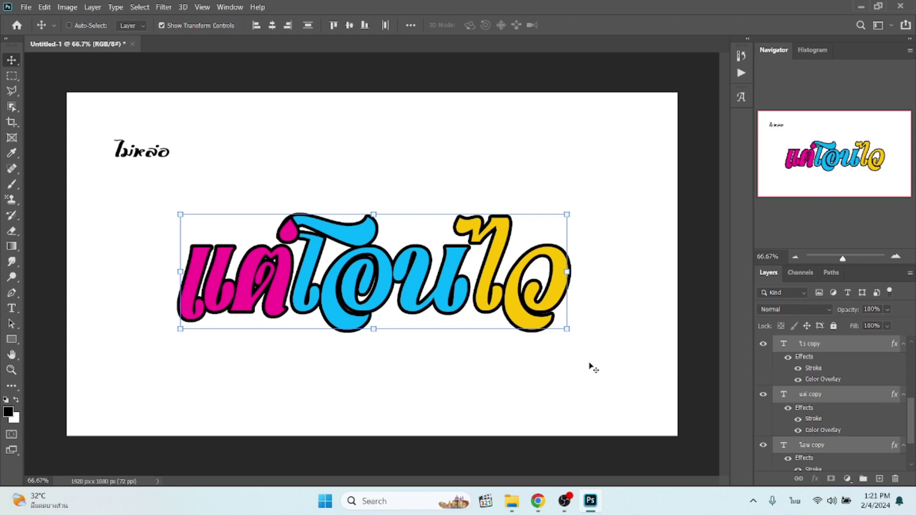
- Nudge the duplicated words down twice and left once to offset them as shadows
key("alt+Down")
key("alt+Down")
key("alt+Down")
key("alt+Down")
key("alt+Down")
key("alt+Down")
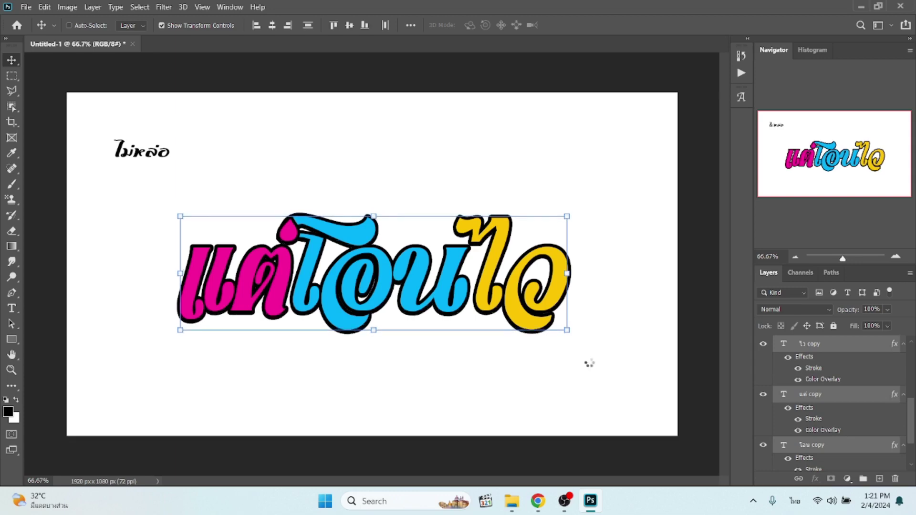
key("alt+Down")
key("alt+Down")
key("alt+Down")
key("alt+Down")
key("alt+Down")
key("alt+Down")
key("alt+Down")
key("alt+Down")
key("alt+Down")
key("alt+Down")
key("alt+Down")
key("alt+Down")
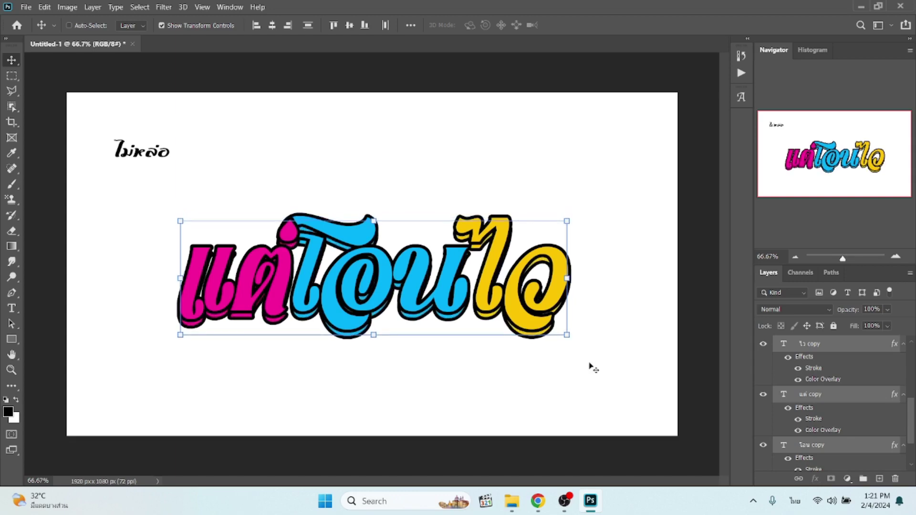
key("alt+Left")
key("alt+Left")
key("alt+Left")
key("alt+Left")
key("alt+Left")
key("alt+Left")
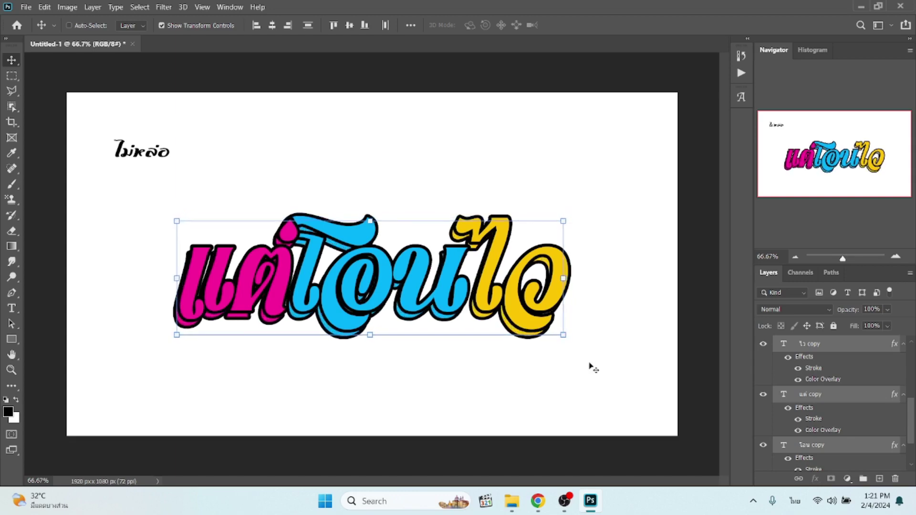
- Hide the Color Overlay on the pink, blue and yellow copies so they show black
scroll(855, 443, "down", 2)
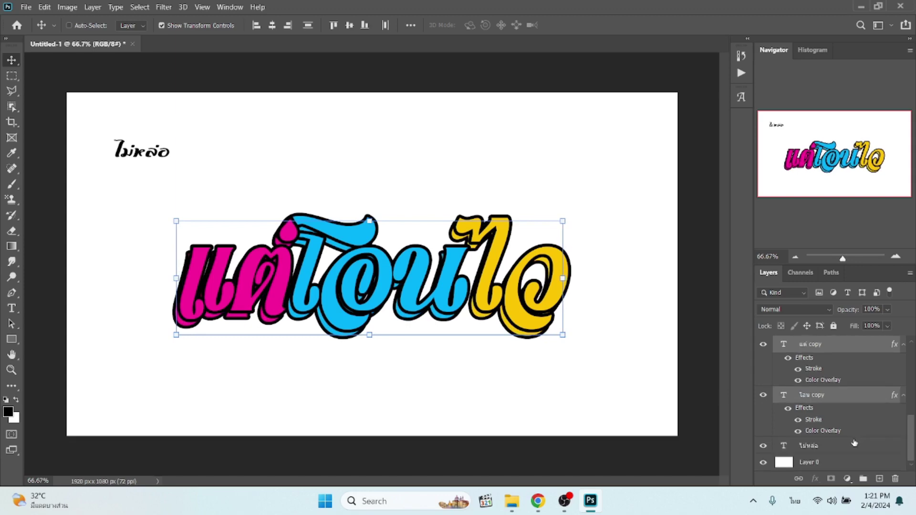
left_click(798, 430)
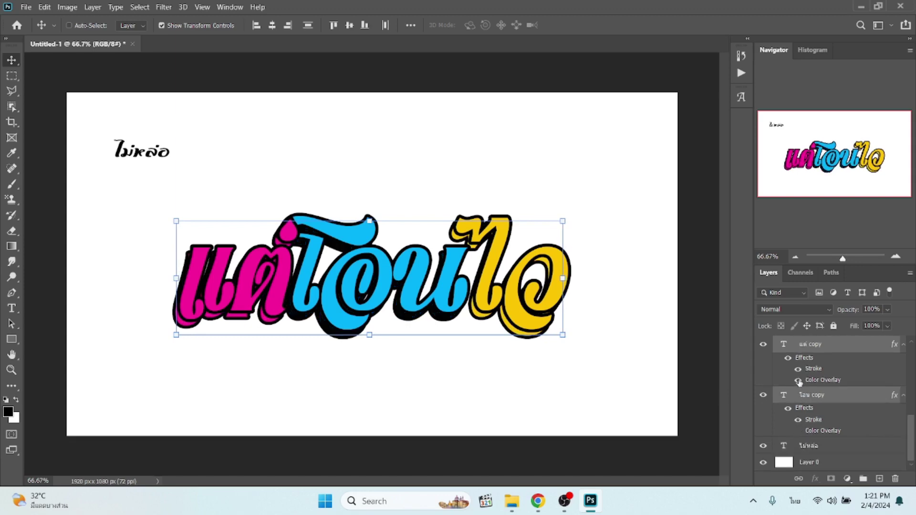
left_click(798, 380)
scroll(843, 376, "up", 2)
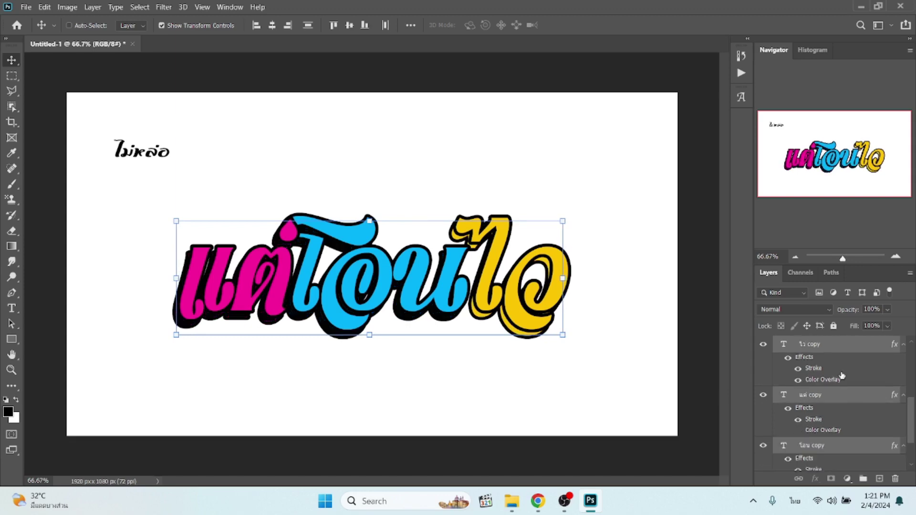
left_click(798, 380)
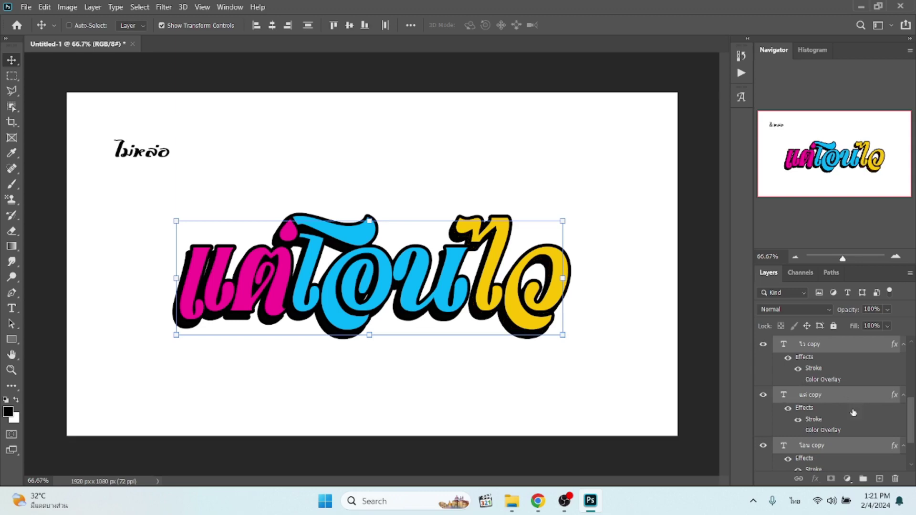
scroll(847, 434, "down", 2)
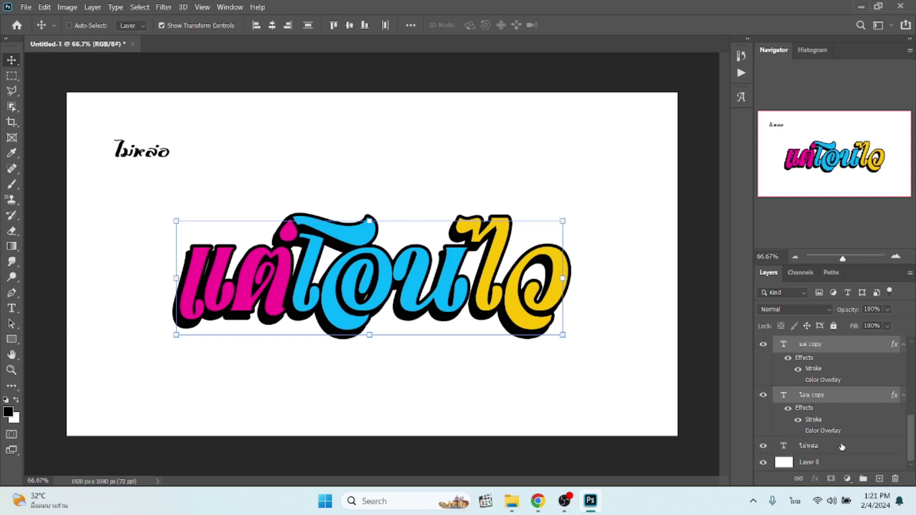
left_click(840, 448)
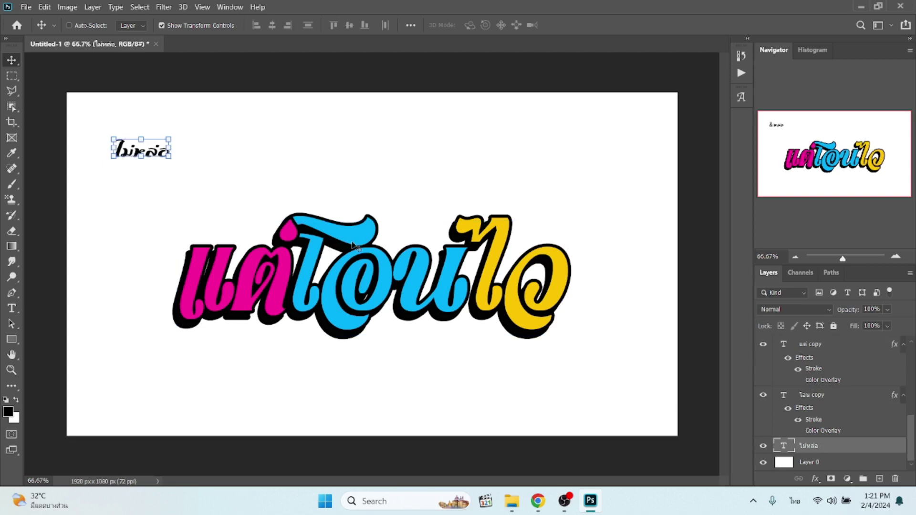
- Scale the ไม่หล่อ text to about 158% and nudge it above the left end of แต่โอนไอ
key("ctrl+t")
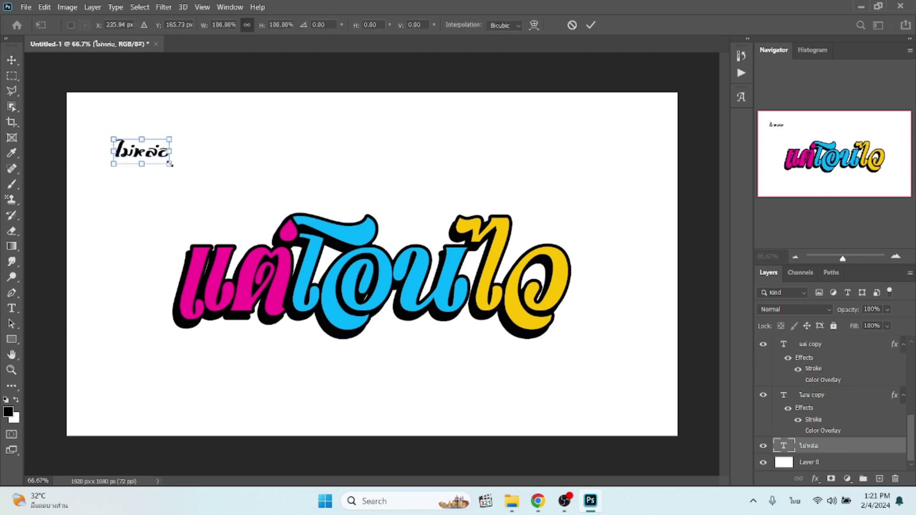
mouse_move(170, 154)
left_mouse_down()
mouse_move(202, 158)
mouse_move(230, 226)
left_mouse_up()
key("Return")
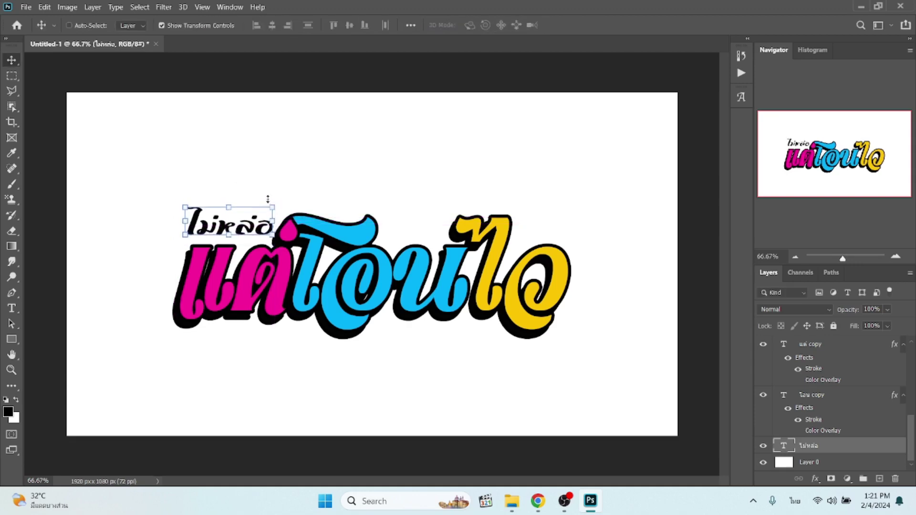
key("Down")
key("Down")
key("Down")
key("Down")
key("Down")
key("Down")
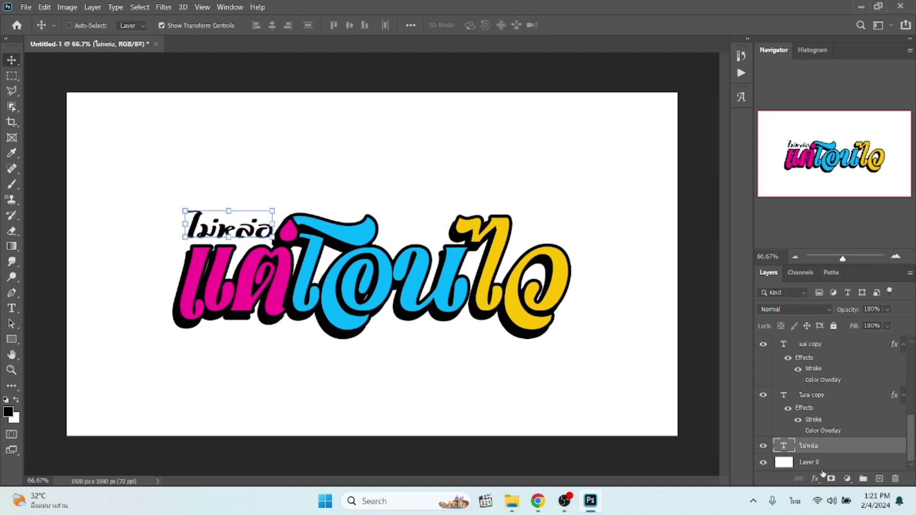
- Give ไม่หล่อ a black Stroke and a green-to-yellow Gradient Overlay, then nudge it down
left_click(815, 478)
left_click(836, 392)
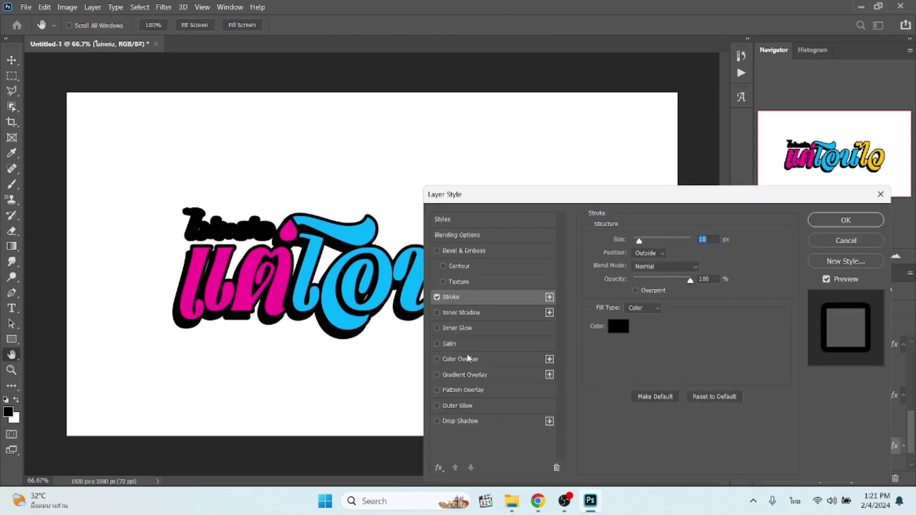
left_click(468, 359)
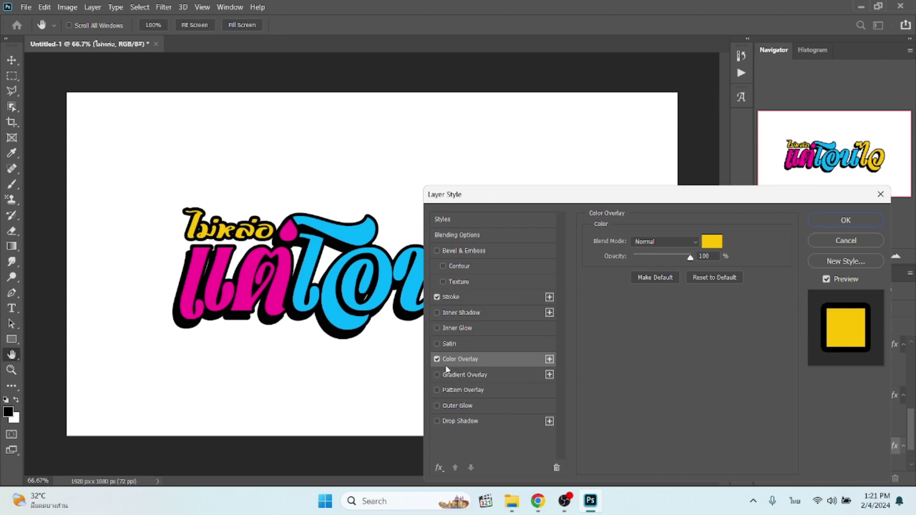
left_click(437, 361)
left_click(465, 376)
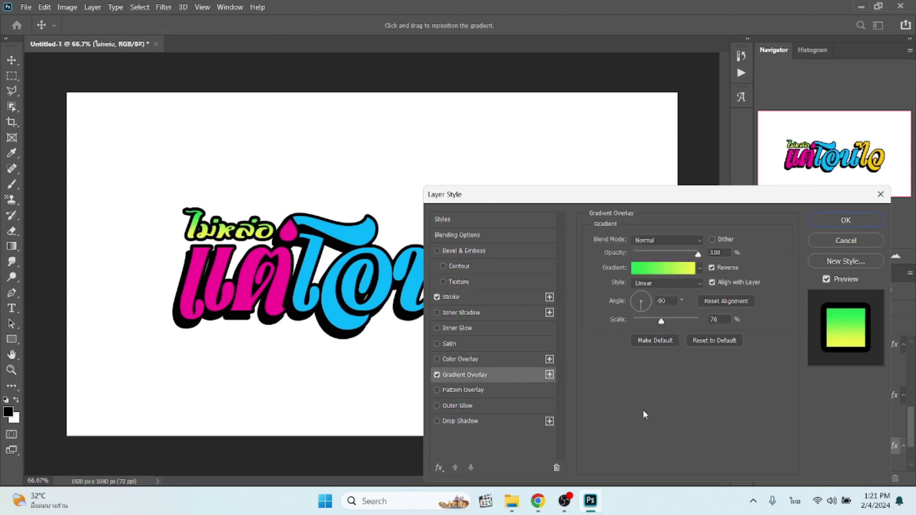
key("Return")
key("Down")
key("Down")
key("Down")
key("Down")
key("Down")
key("Down")
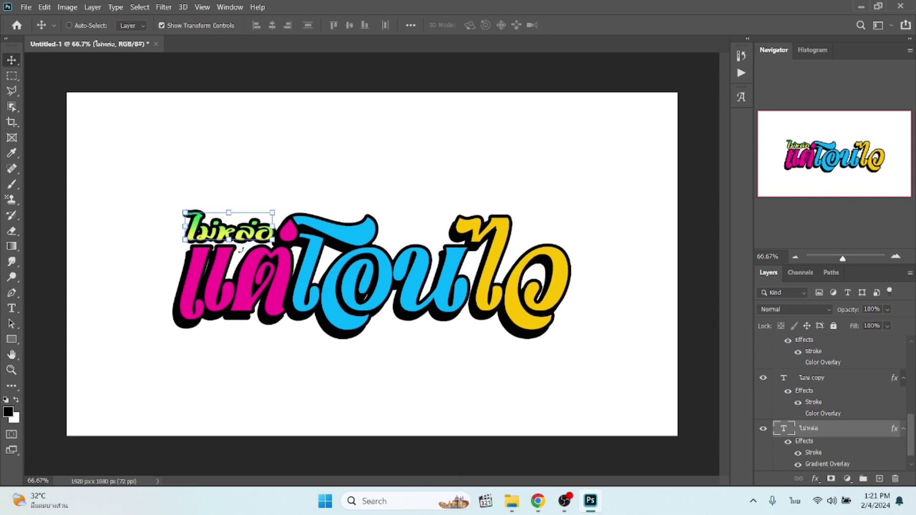
key("Down")
key("Down")
key("Down")
key("Down")
key("Down")
key("Down")
key("Down")
key("Down")
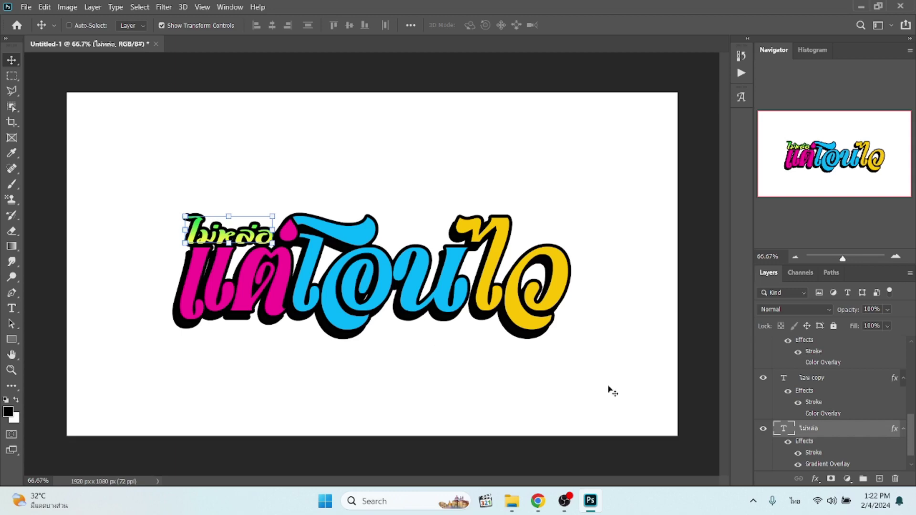
- Open Stroke settings for the yellow ไว layer and try a Gradient outline fill
scroll(853, 419, "up", 3)
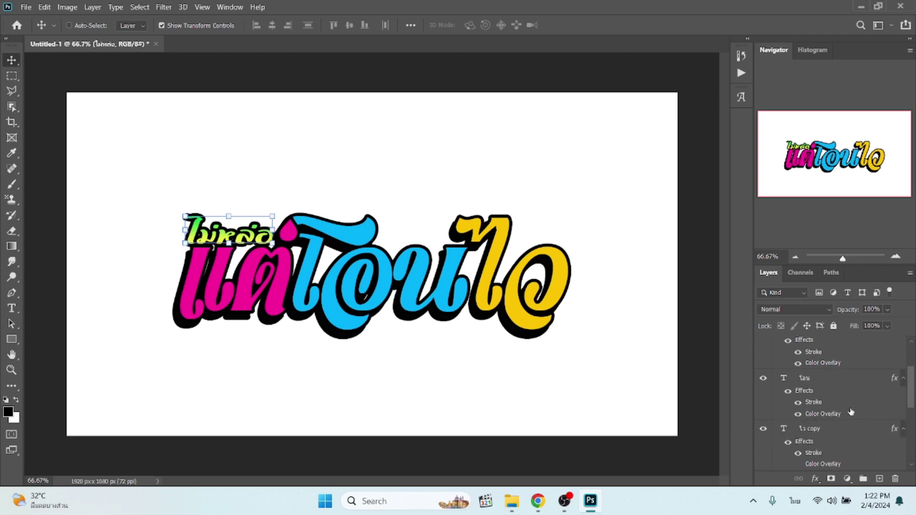
scroll(851, 413, "up", 2)
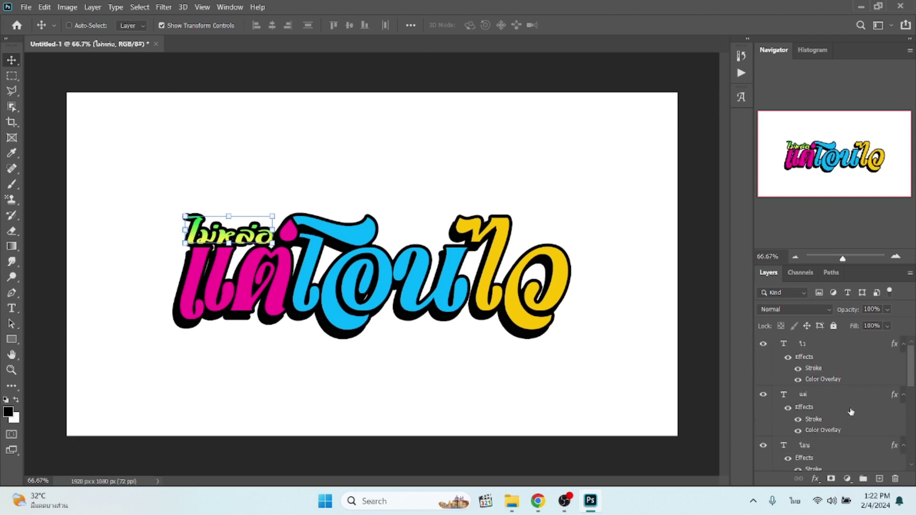
left_click(833, 345)
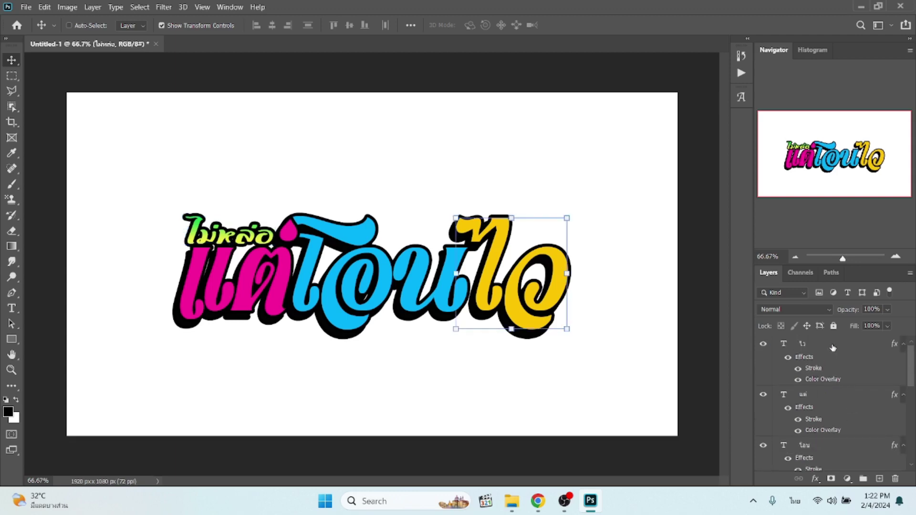
left_click(816, 479)
left_click(833, 390)
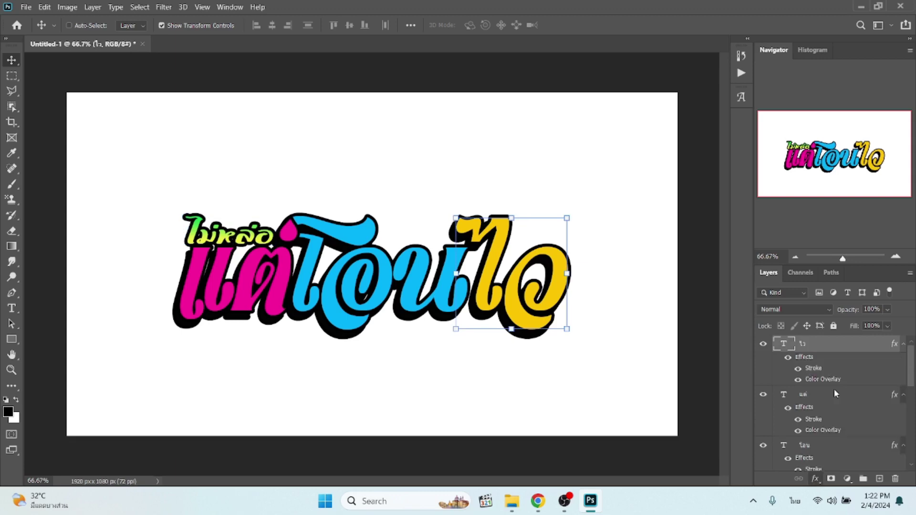
left_click_drag(620, 195, 697, 297)
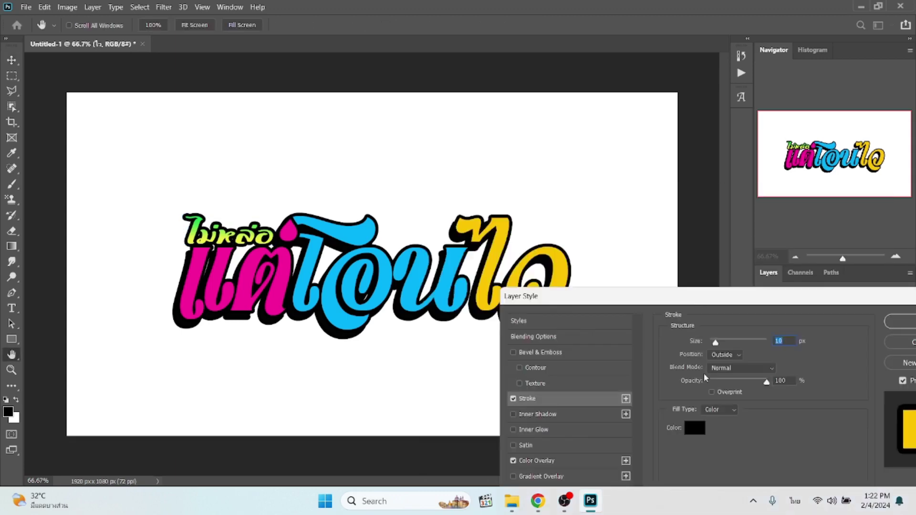
left_click(733, 410)
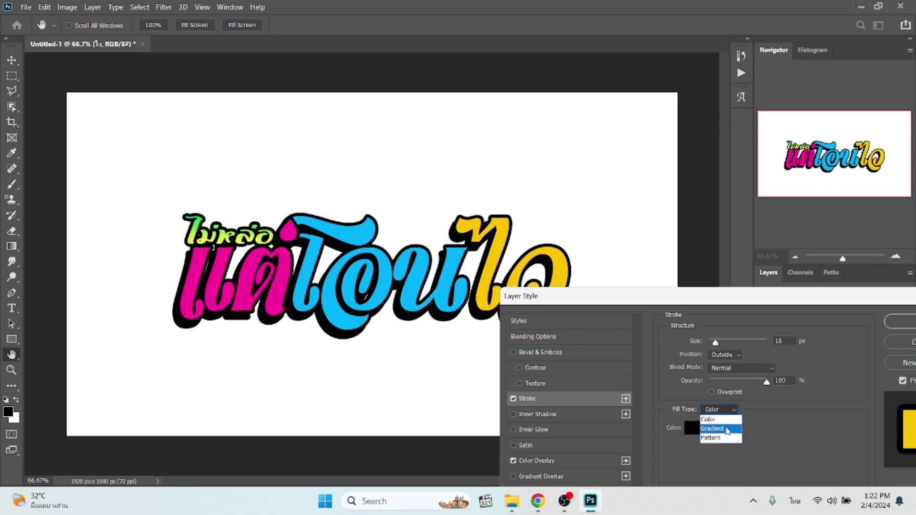
left_click(728, 426)
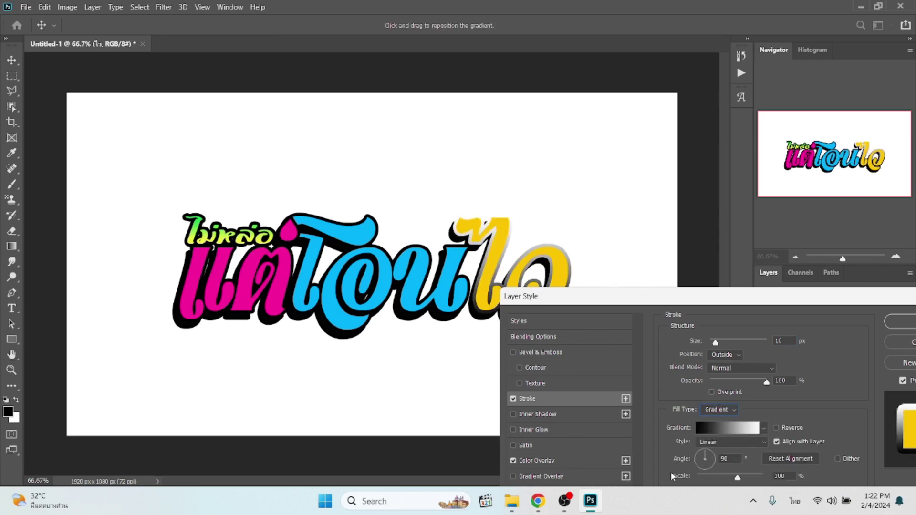
- Try white and red outline colours, cancel to keep black, then go to File Explorer's Downloads
left_click(736, 414)
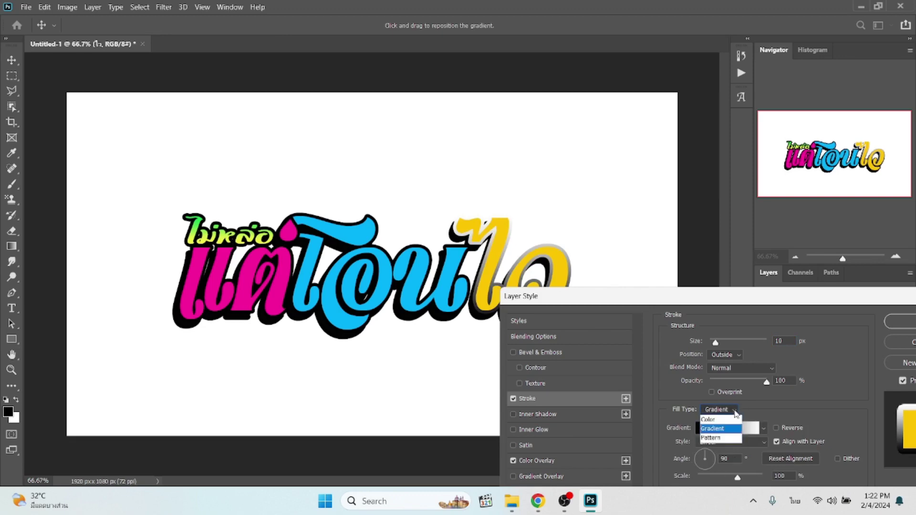
left_click(711, 420)
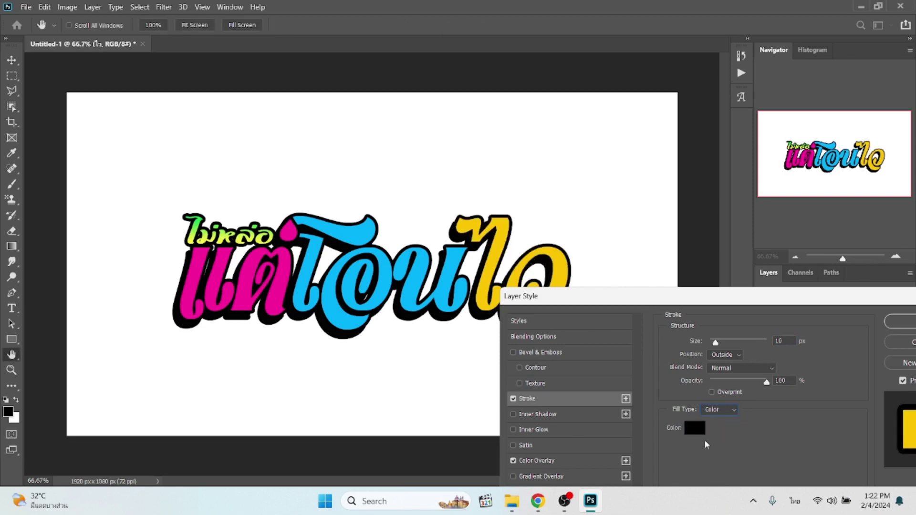
left_click(612, 148)
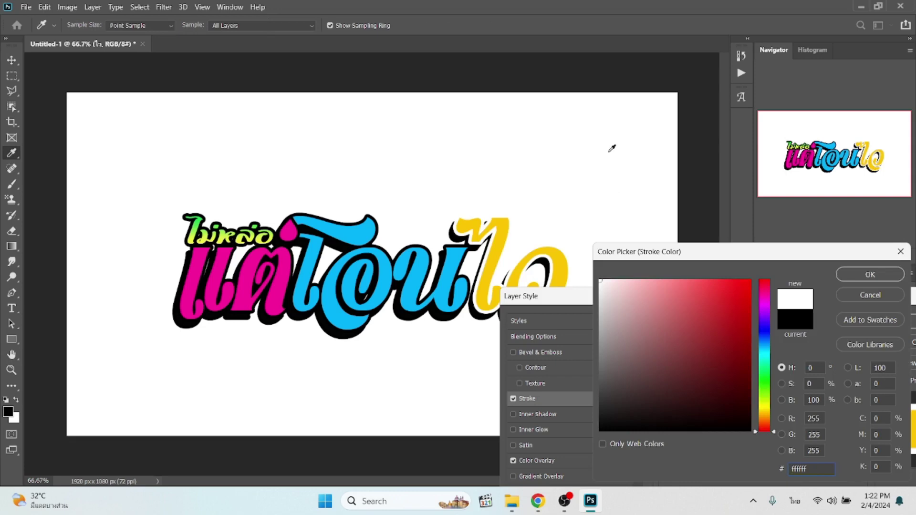
left_click(749, 280)
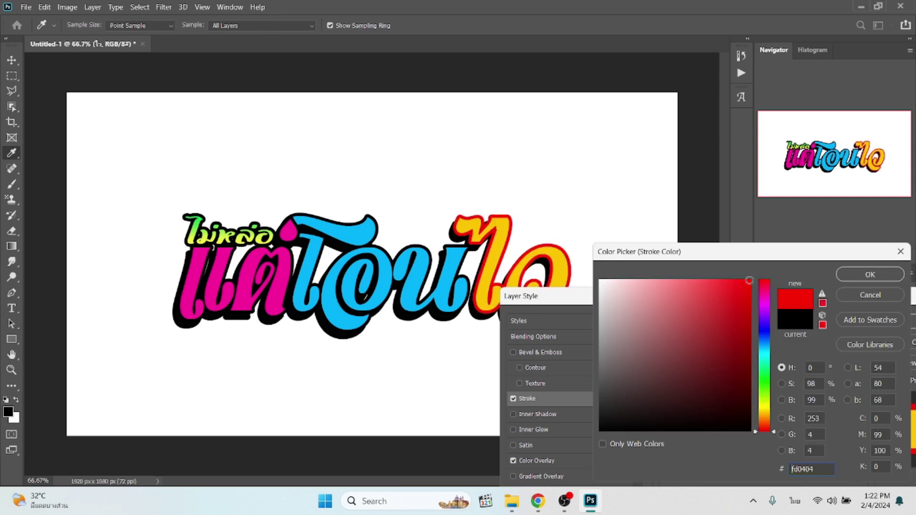
left_click(869, 295)
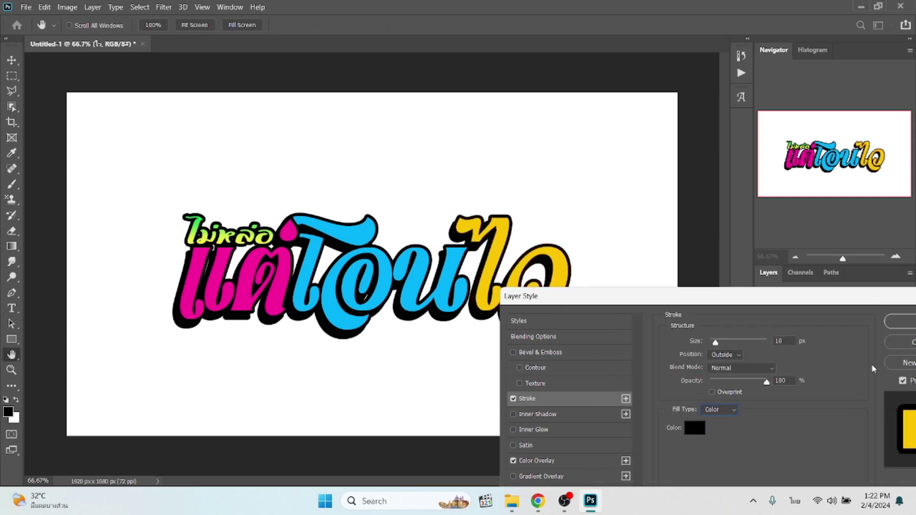
left_click(896, 344)
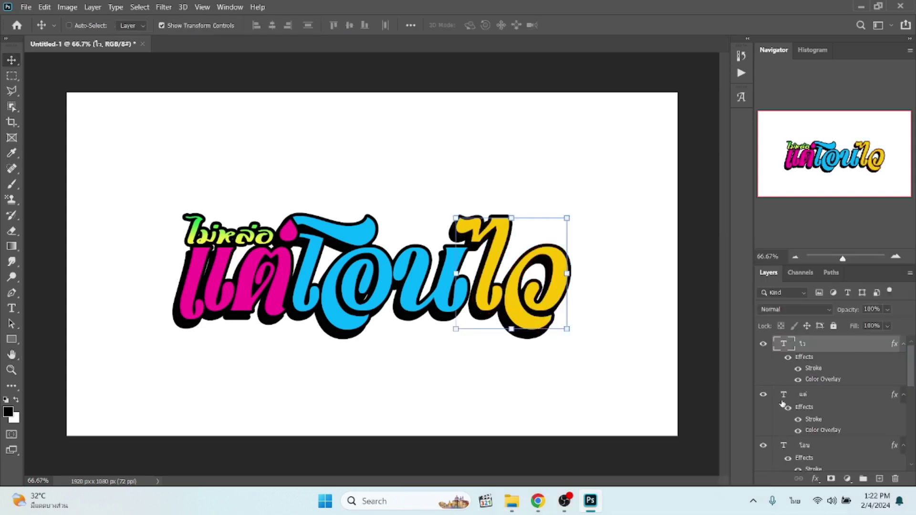
left_click(511, 501)
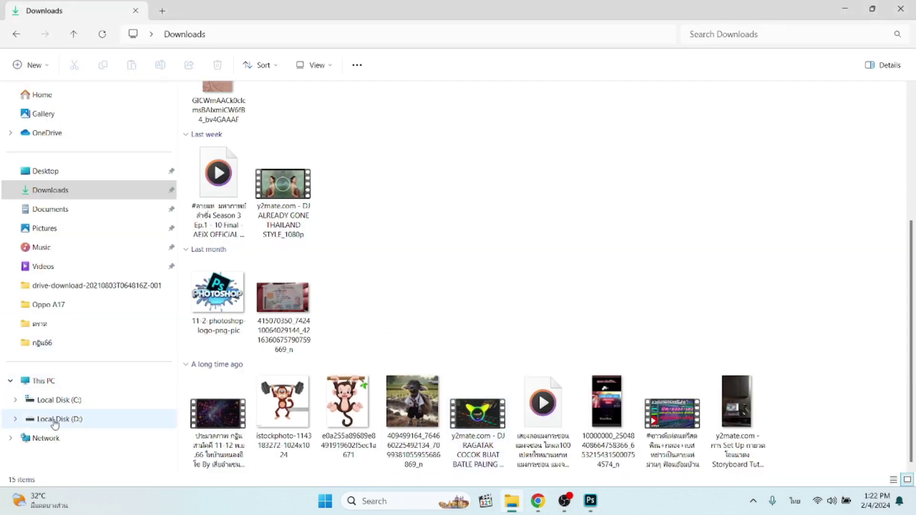
- Browse to D:\รูปภาพ\งานวาดอำ and drag the logoของอำ rider picture to Photoshop
left_click(53, 419)
double_click(860, 103)
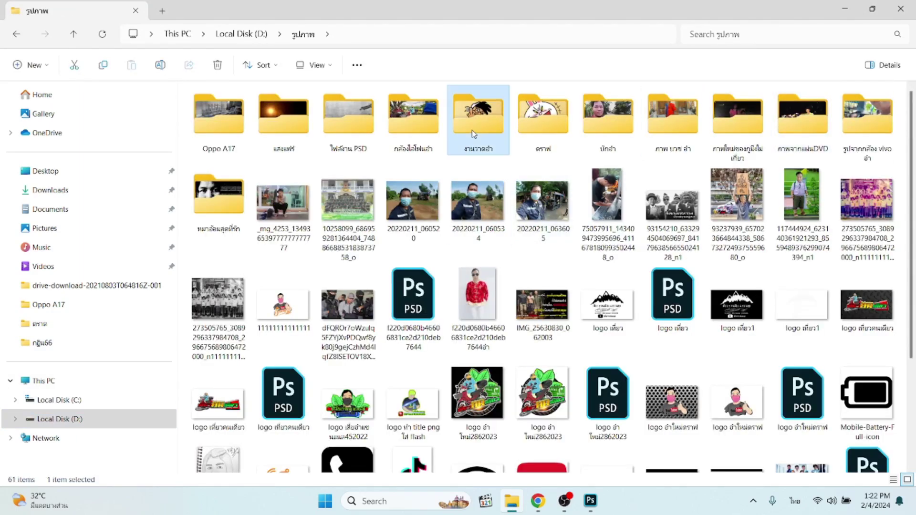
double_click(473, 133)
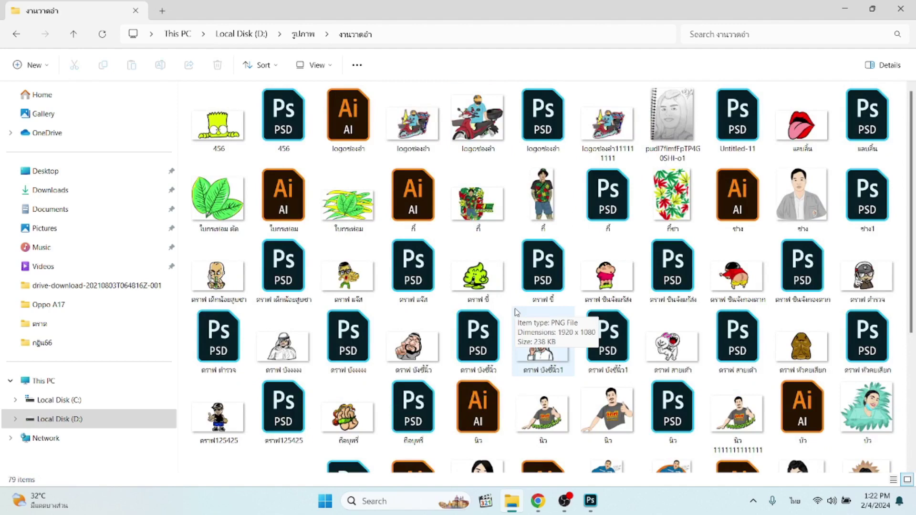
scroll(600, 394, "down", 4)
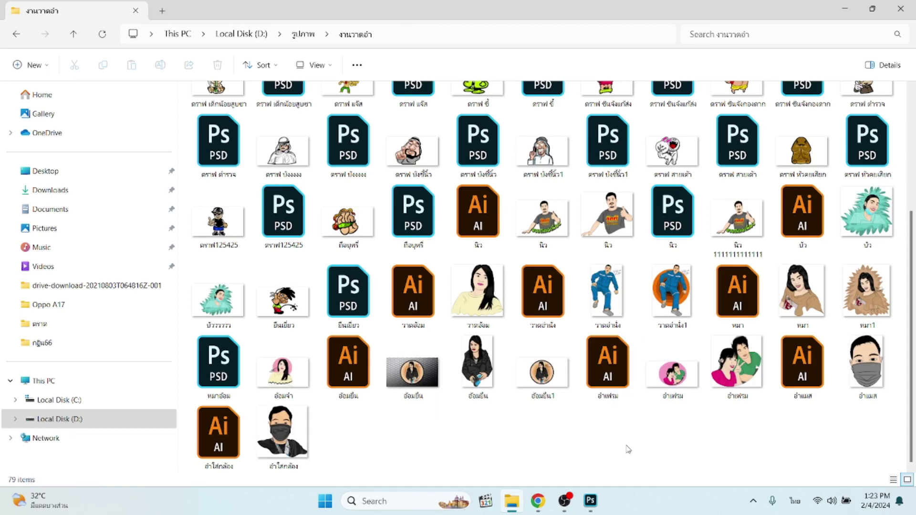
scroll(622, 443, "up", 3)
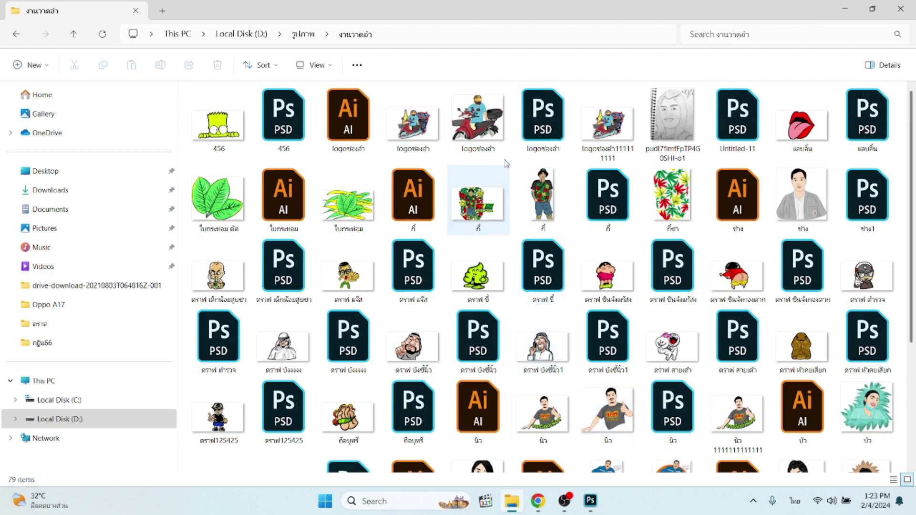
left_click(488, 125)
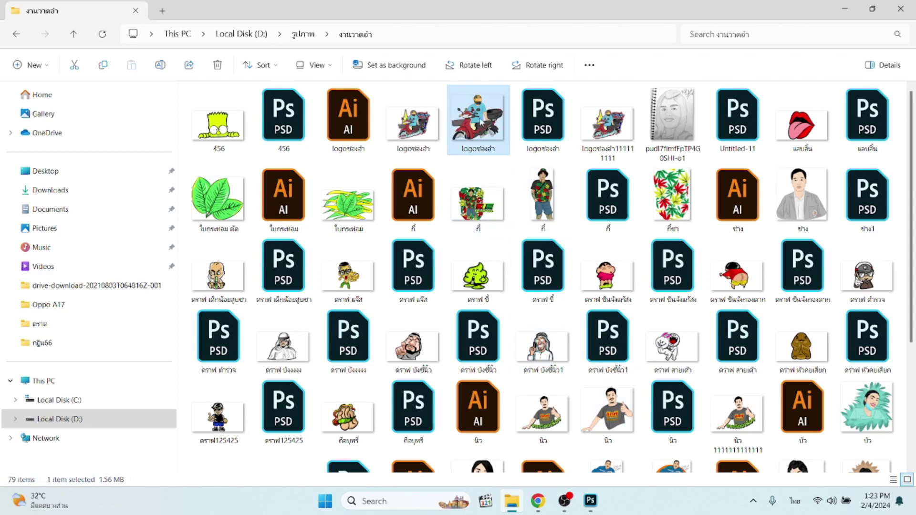
mouse_move(481, 128)
left_mouse_down()
mouse_move(618, 451)
mouse_move(597, 511)
left_mouse_up()
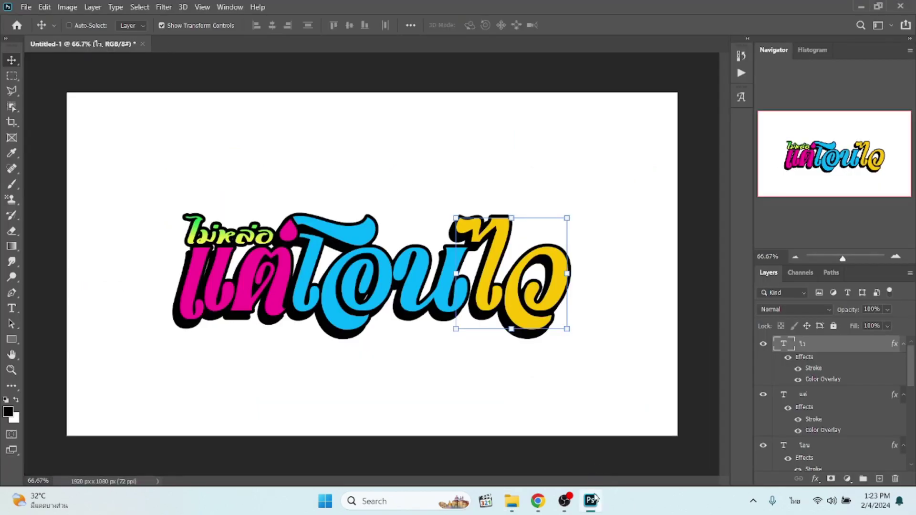
- Place the logoของอำ rider image at 43.53% scale beside the yellow ไอ
left_click_drag(598, 486, 540, 369)
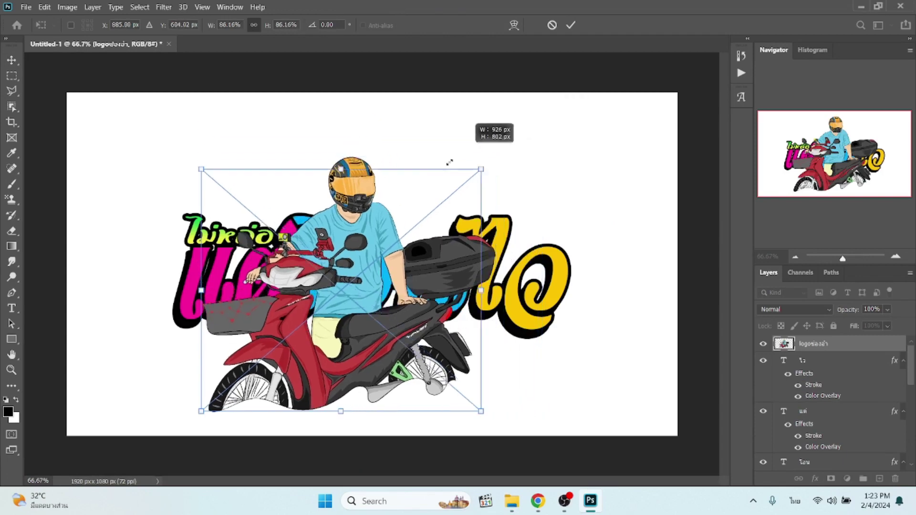
left_click_drag(541, 114, 349, 283)
mouse_move(264, 396)
left_mouse_down()
mouse_move(118, 316)
mouse_move(602, 311)
left_mouse_up()
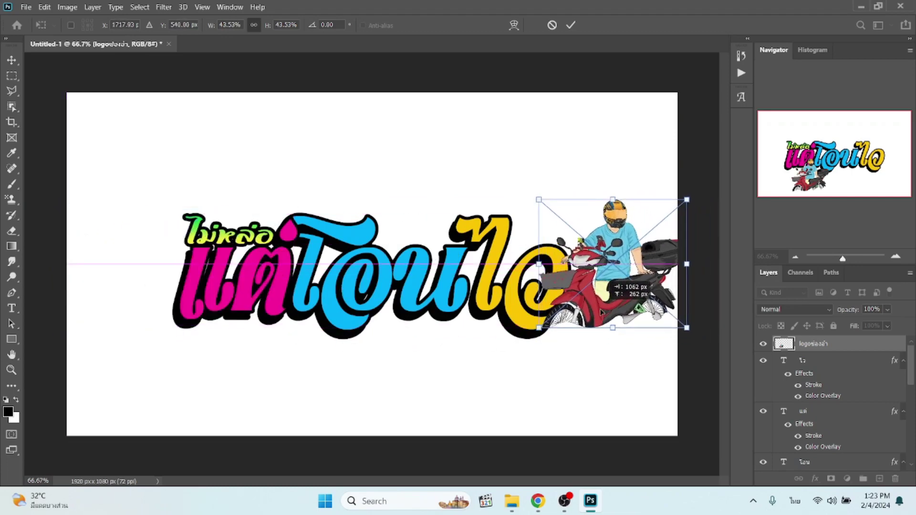
key("Return")
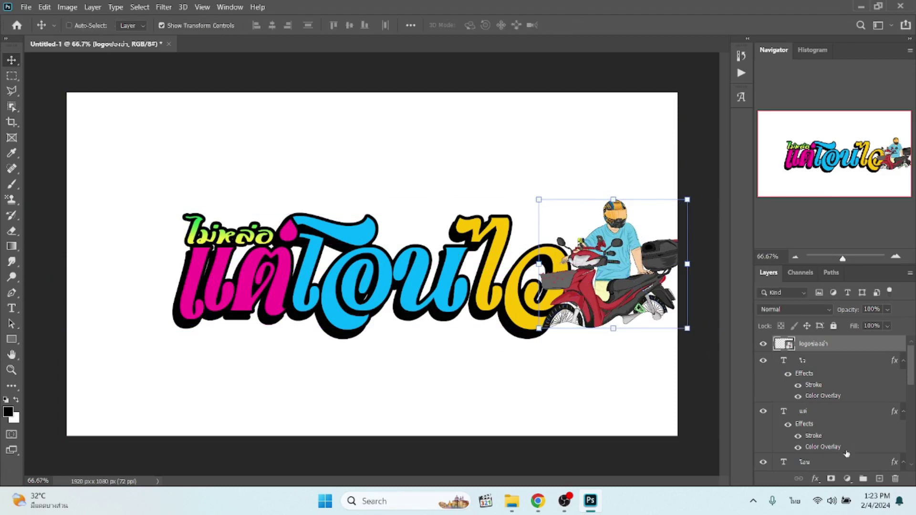
left_click(816, 479)
- Give the rider a 10 px black outside Stroke and move its layer below the text layers
left_click(832, 386)
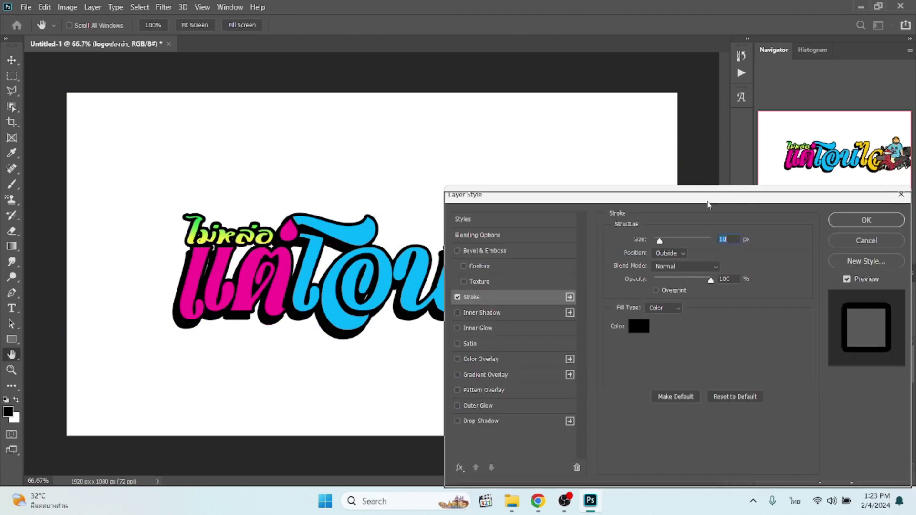
left_click_drag(709, 196, 716, 380)
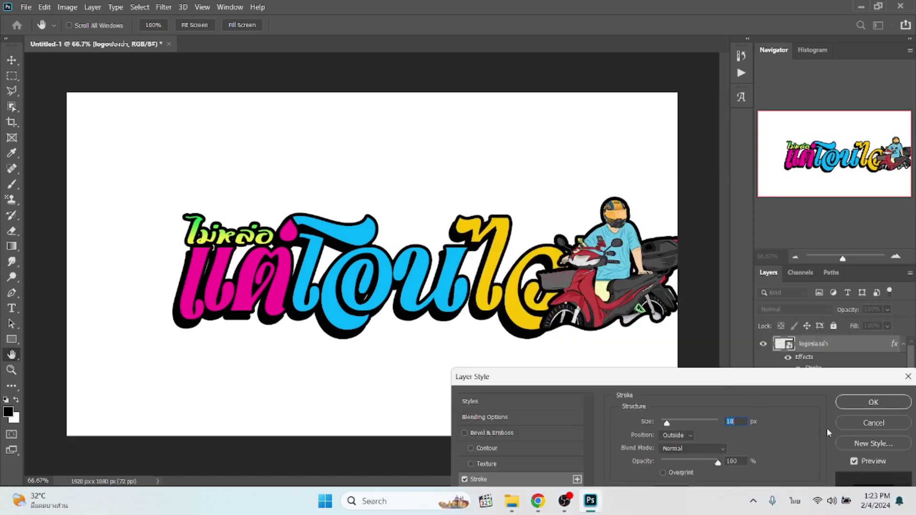
key("Return")
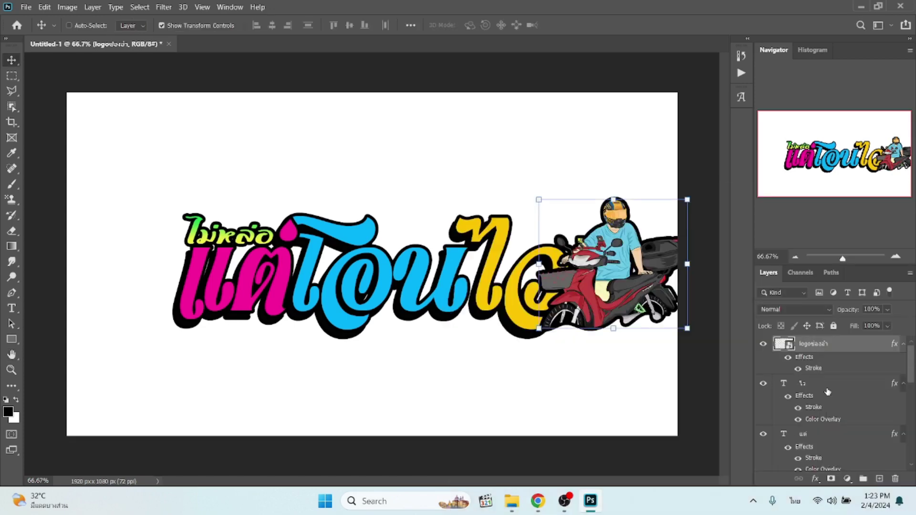
mouse_move(844, 388)
left_mouse_down()
mouse_move(882, 506)
mouse_move(855, 459)
left_mouse_up()
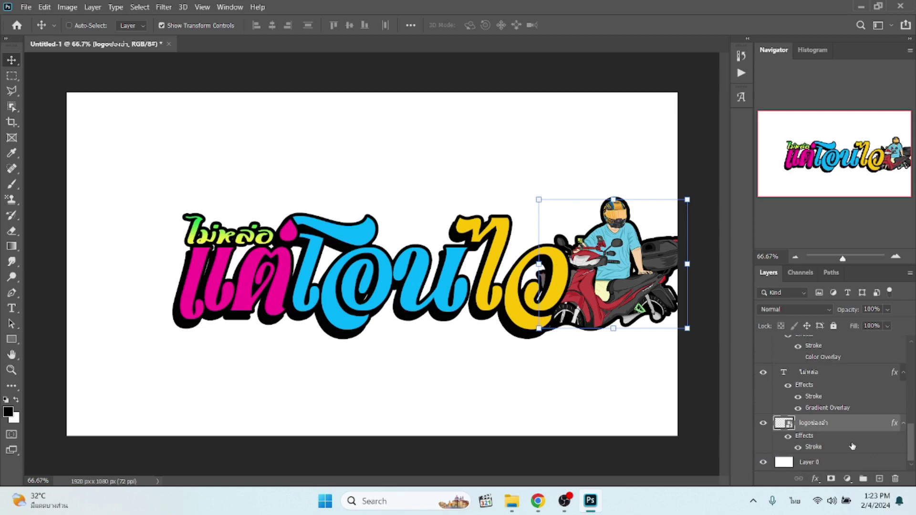
key("Right")
key("Right")
key("Right")
key("Right")
key("Right")
key("Right")
key("Right")
key("Right")
key("Right")
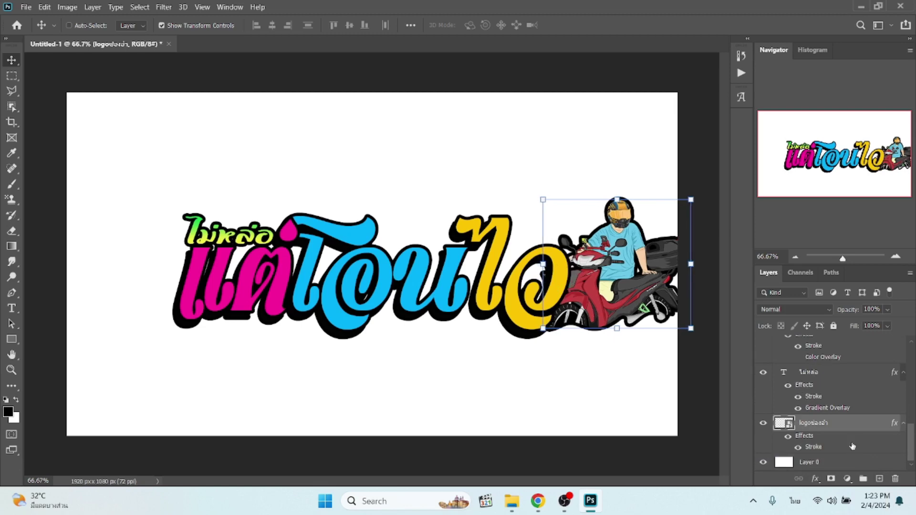
key("Left")
key("Left")
key("Left")
key("Left")
key("Left")
key("Left")
key("Left")
key("Left")
key("Left")
key("Left")
key("Left")
key("Left")
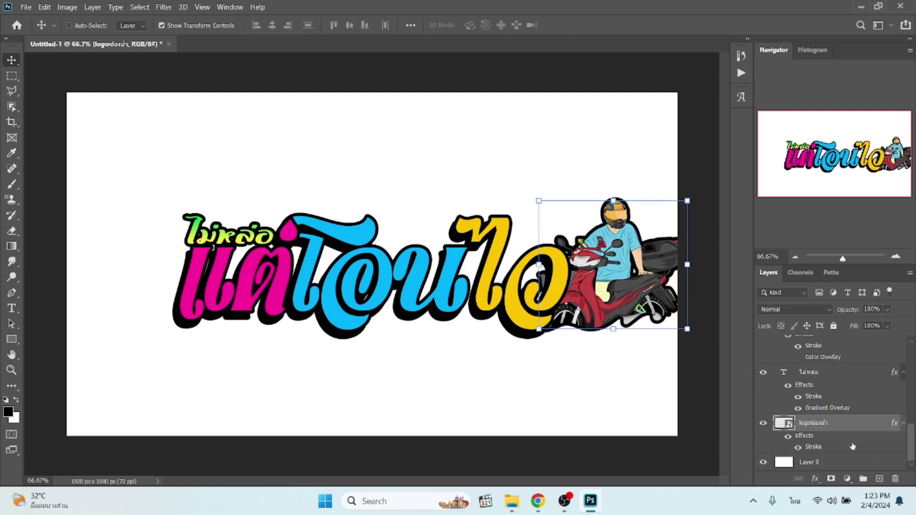
key("Left")
key("Left")
key("Left")
key("Left")
key("Left")
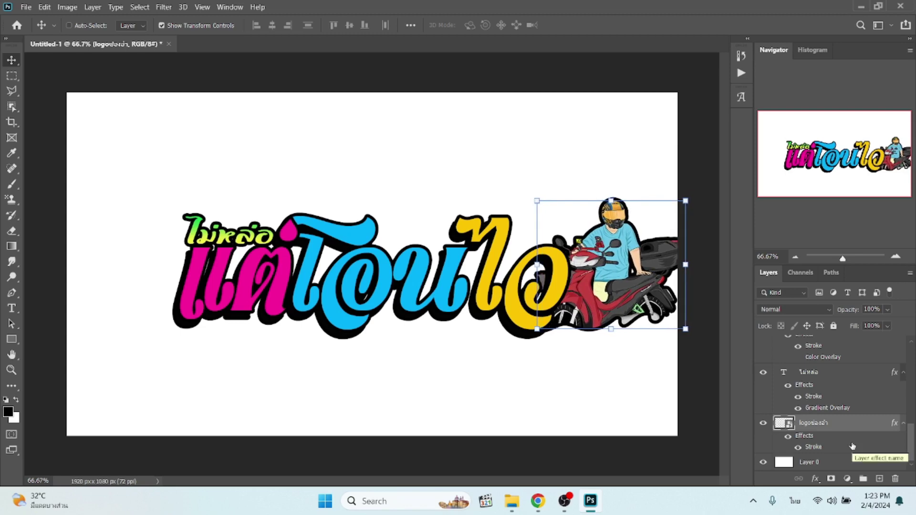
scroll(816, 379, "up", 5)
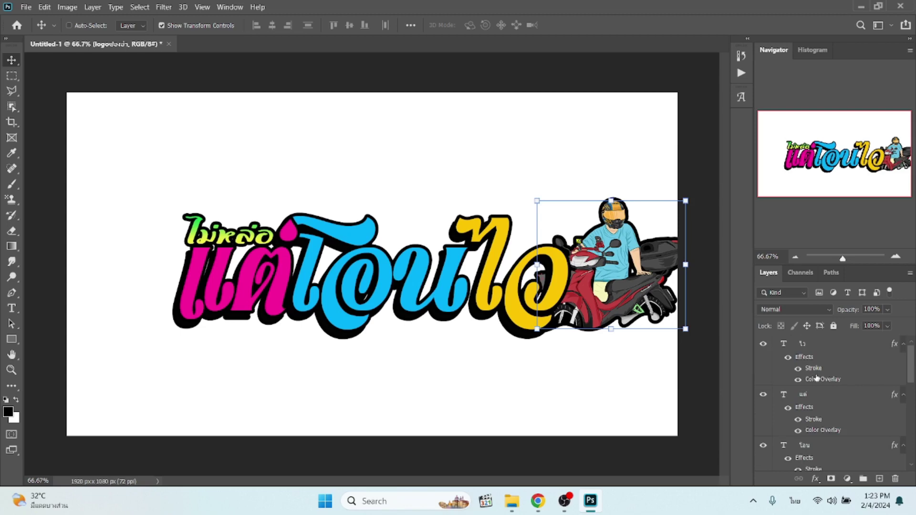
- Switch to the Curvature Pen Tool in Shape mode with the top ไว layer selected
left_click(824, 344)
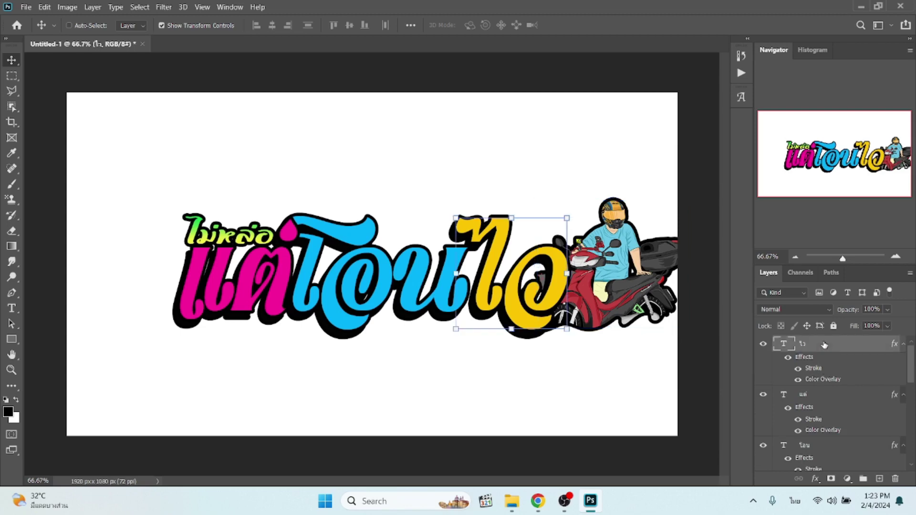
key("p")
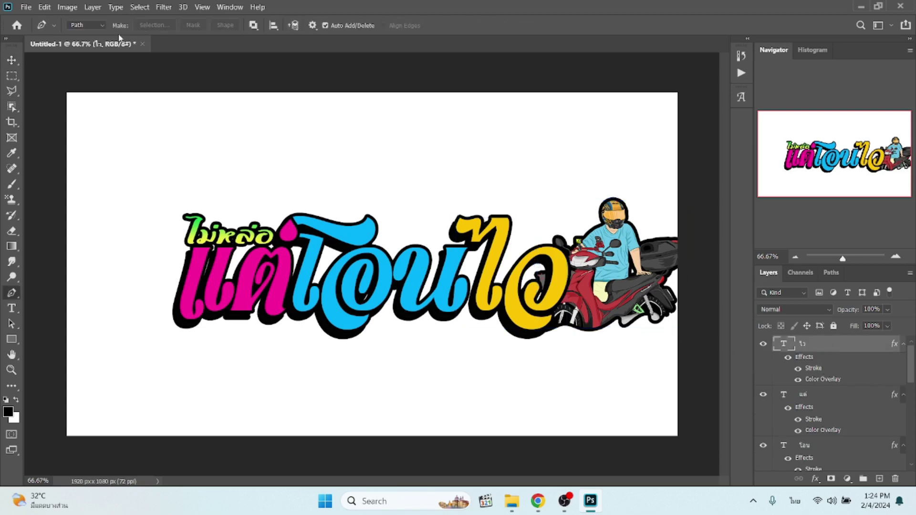
left_click(90, 26)
left_click(79, 36)
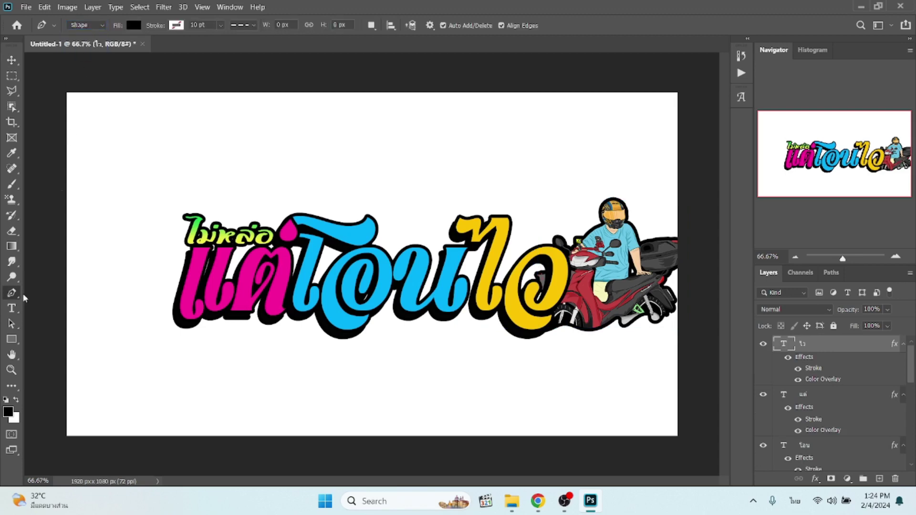
right_click(14, 296)
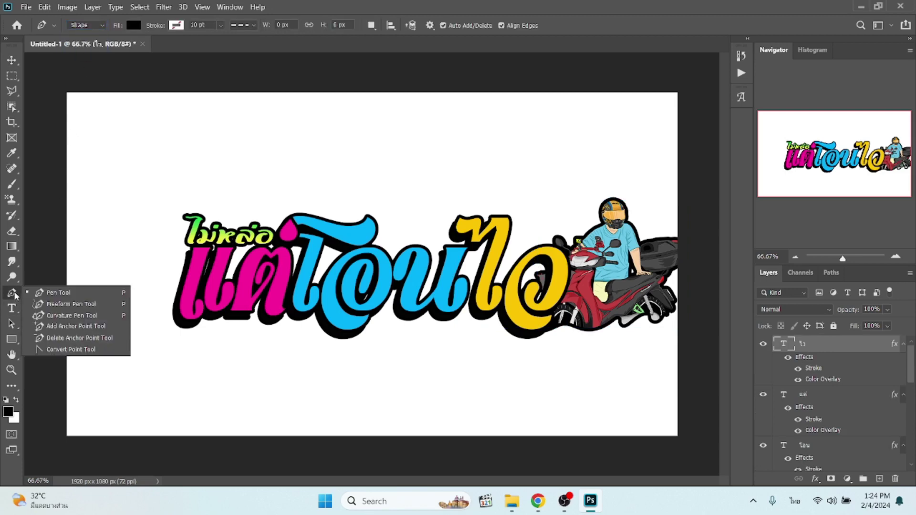
left_click(55, 317)
- Trace curve points along the tops of the pink, blue and yellow words
left_click(160, 322)
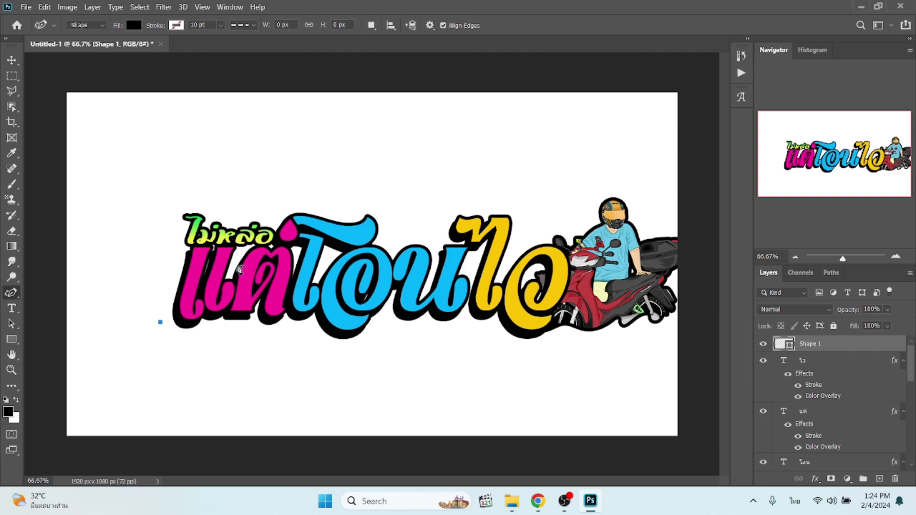
left_click(238, 265)
left_click(269, 307)
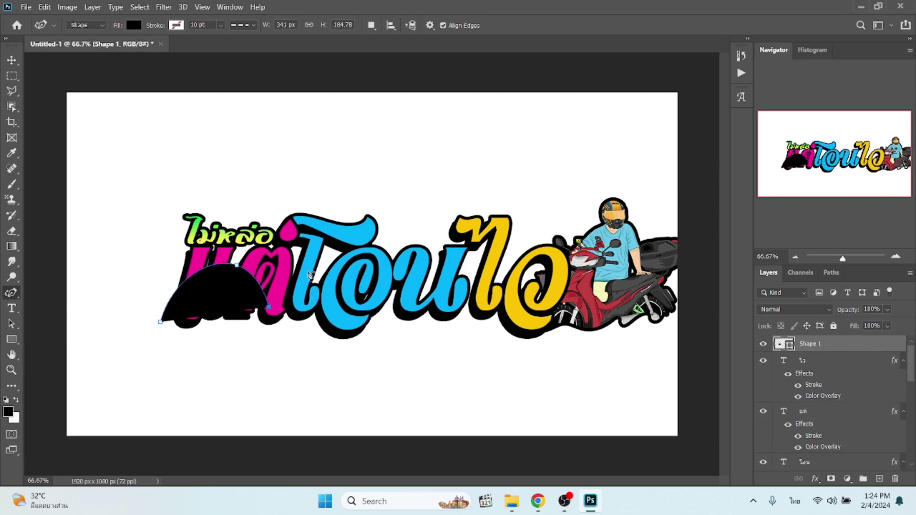
left_click_drag(350, 309, 382, 273)
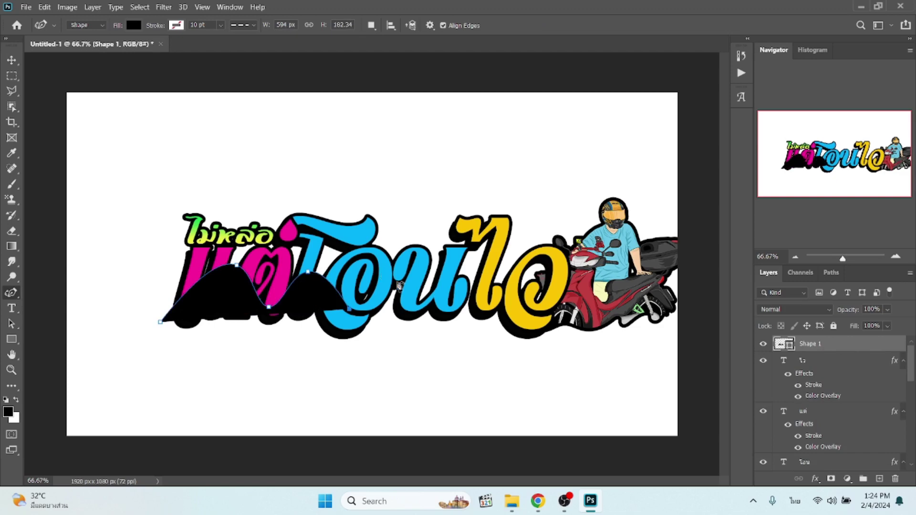
left_click(419, 304)
left_click(464, 270)
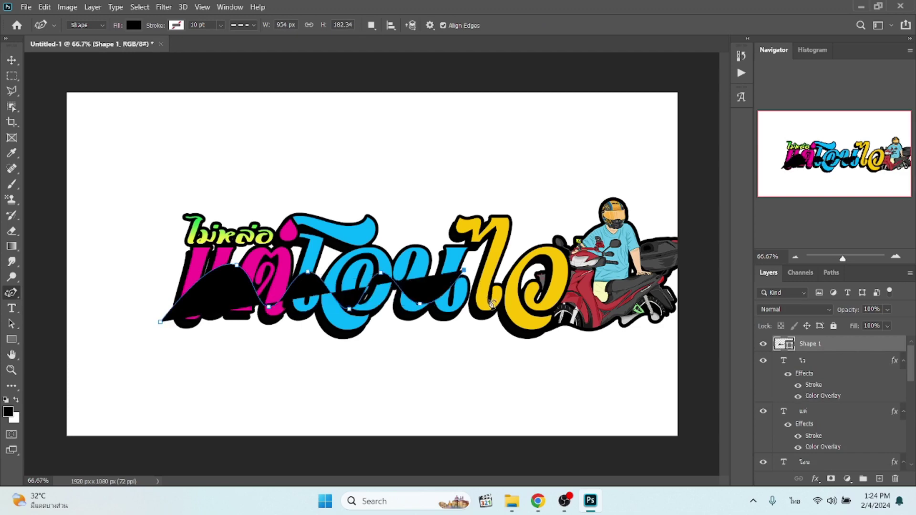
left_click(490, 301)
left_click(541, 269)
left_click(599, 307)
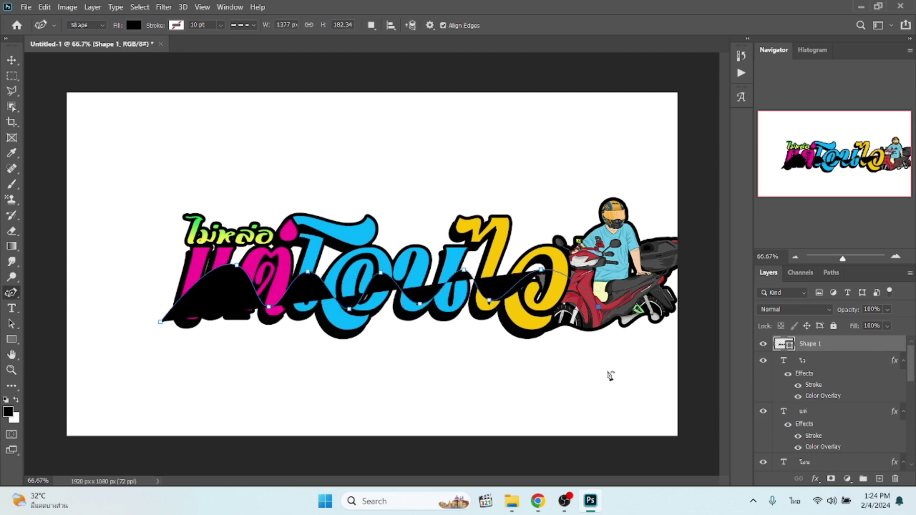
- Bring the shape down below the rider, curve its bottom and close it as Shape 1
left_click(540, 392)
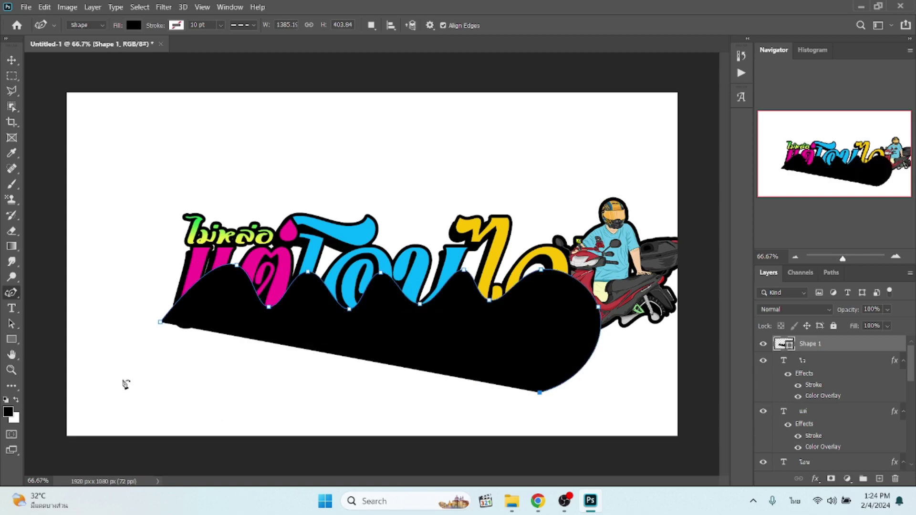
left_click_drag(128, 386, 113, 357)
left_click(160, 322)
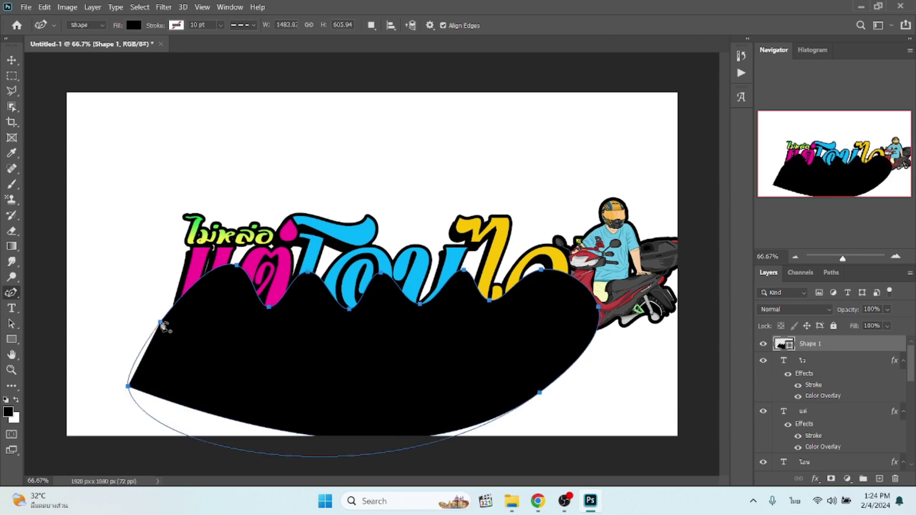
mouse_move(160, 323)
left_mouse_down()
mouse_move(148, 312)
mouse_move(164, 320)
left_mouse_up()
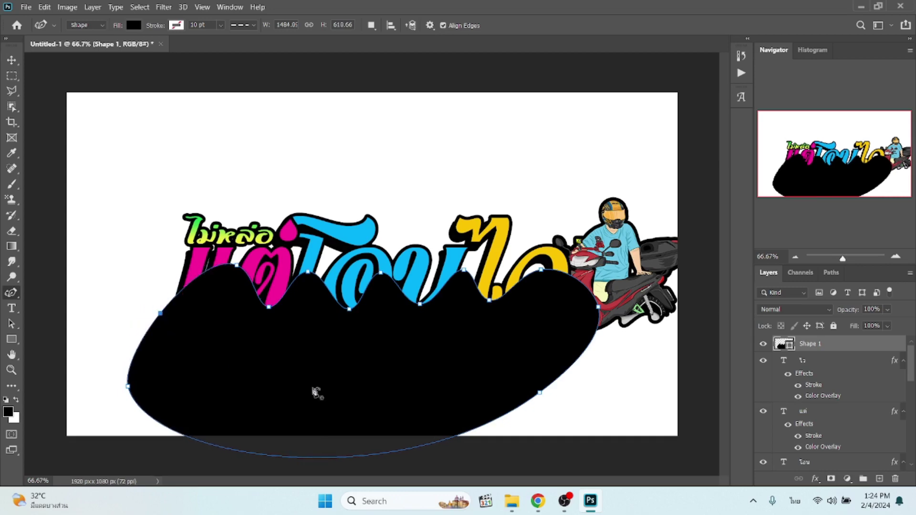
key("Return")
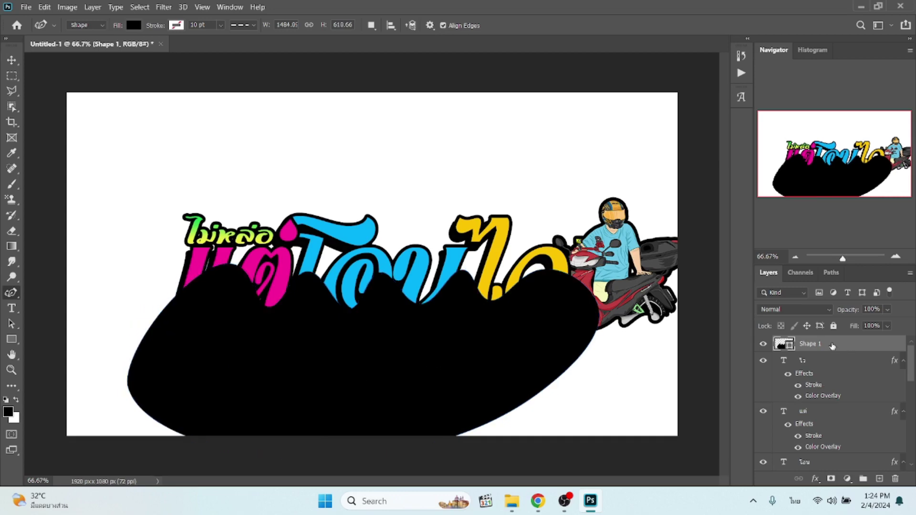
- Rasterize the black shape and cut the area under the yellow word onto a new layer
right_click(832, 346)
left_click(728, 170)
left_click(829, 363)
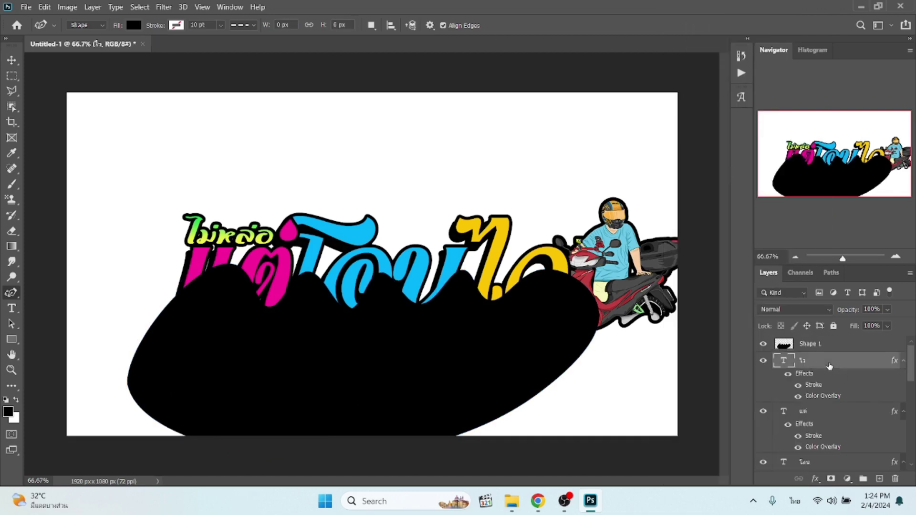
key("w")
mouse_move(438, 190)
left_mouse_down()
mouse_move(453, 233)
mouse_move(587, 379)
mouse_move(602, 383)
left_mouse_up()
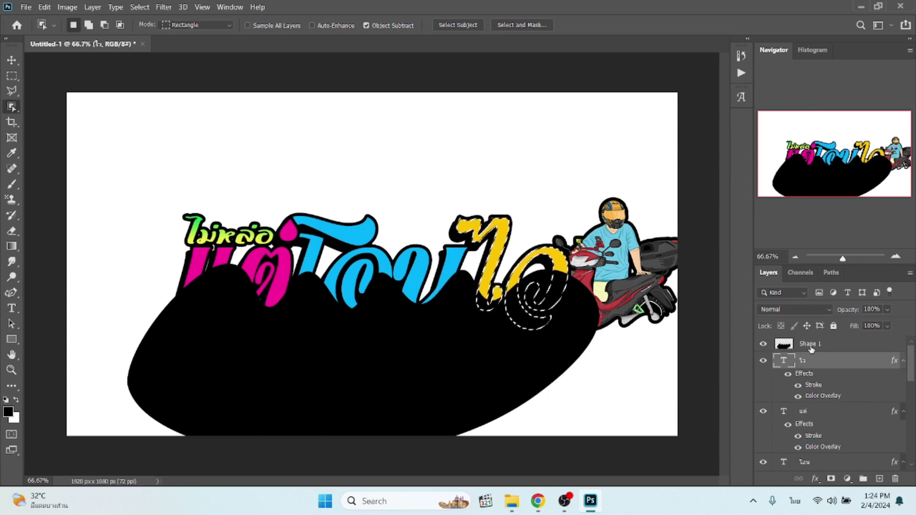
key("alt+bracketright")
right_click(521, 292)
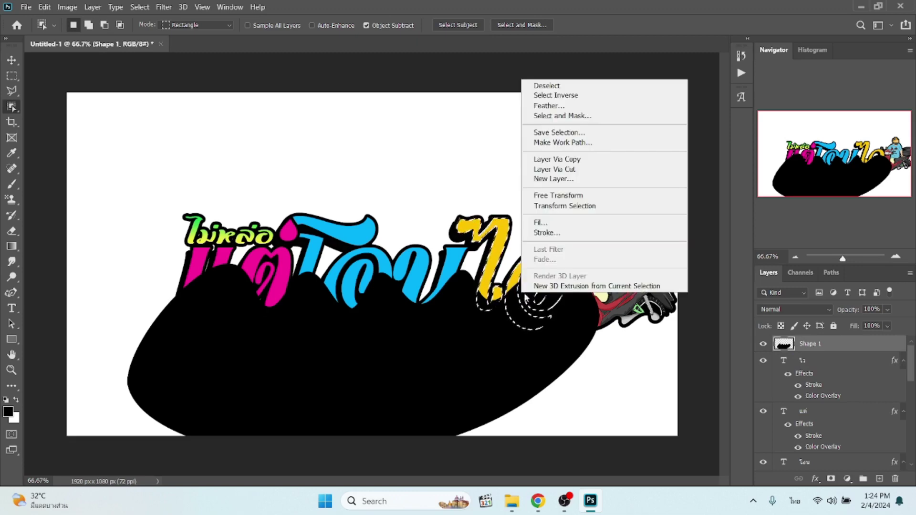
left_click(581, 173)
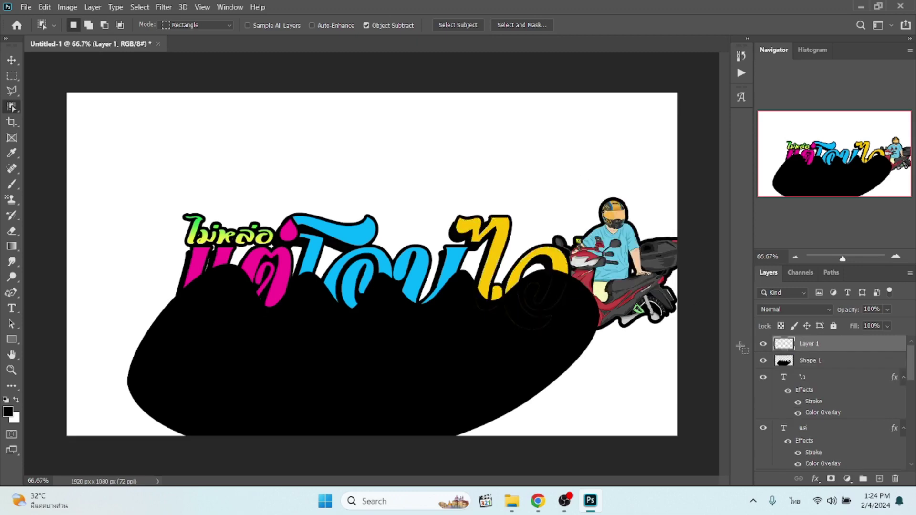
- Give Layer 1 a pale yellow Color Overlay, then select the lower part of the แต่ letters
left_click(815, 479)
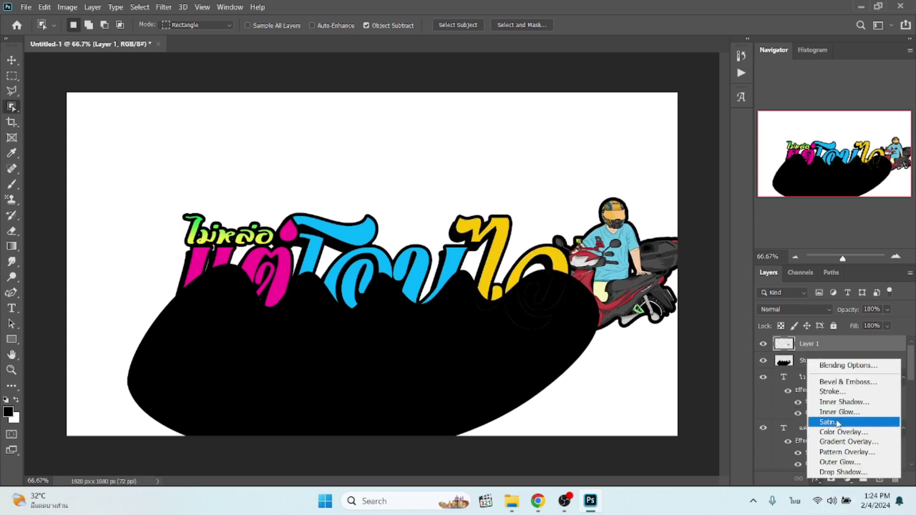
left_click(838, 393)
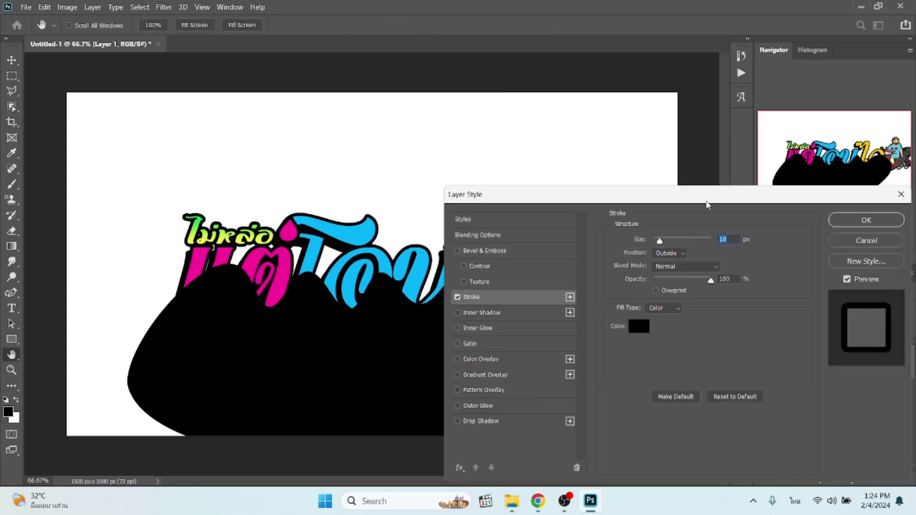
left_click_drag(707, 200, 792, 321)
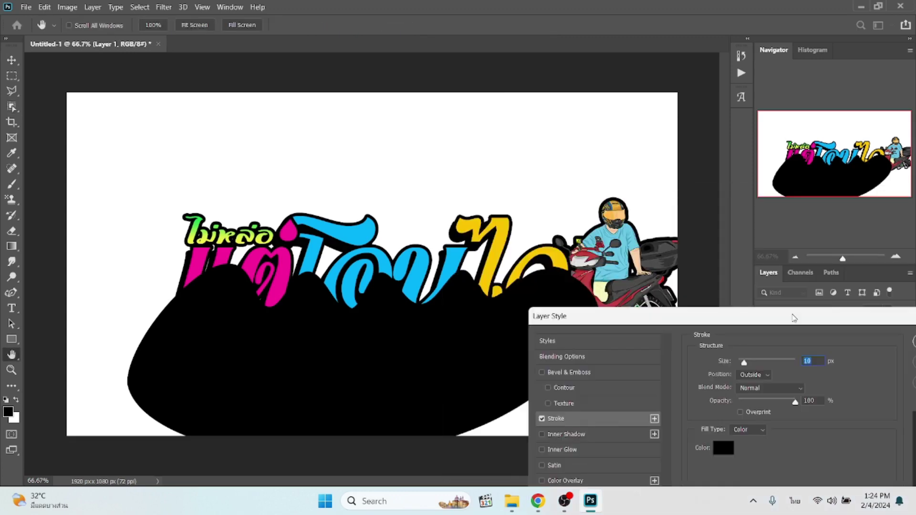
left_click(542, 419)
left_click(578, 481)
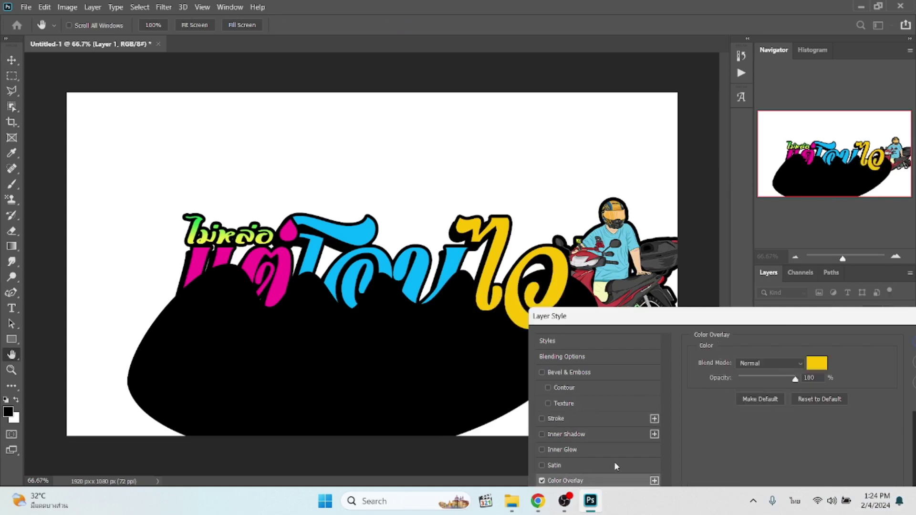
left_click(823, 366)
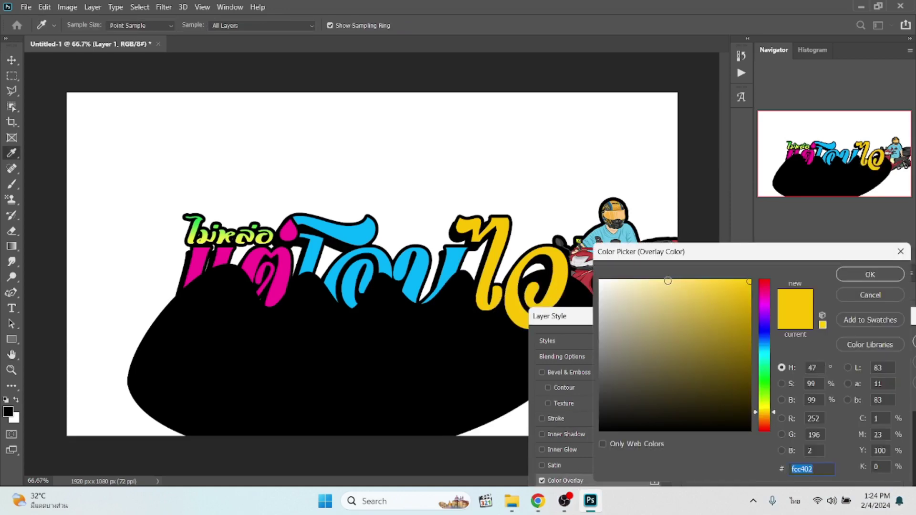
left_click(669, 281)
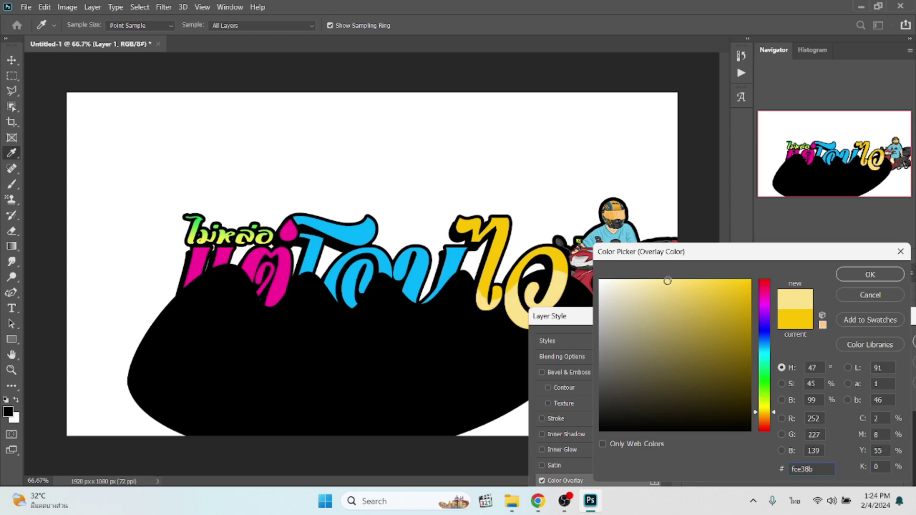
left_click(750, 348)
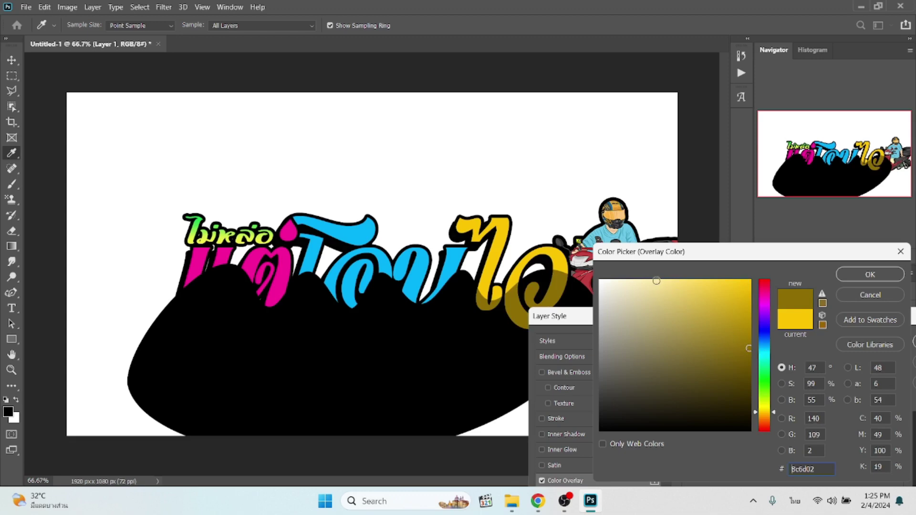
left_click(657, 281)
key("Return")
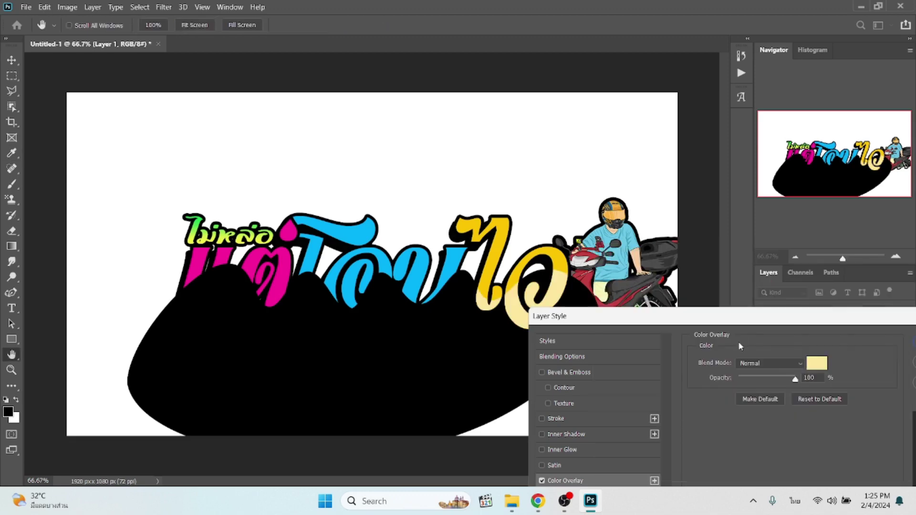
key("Return")
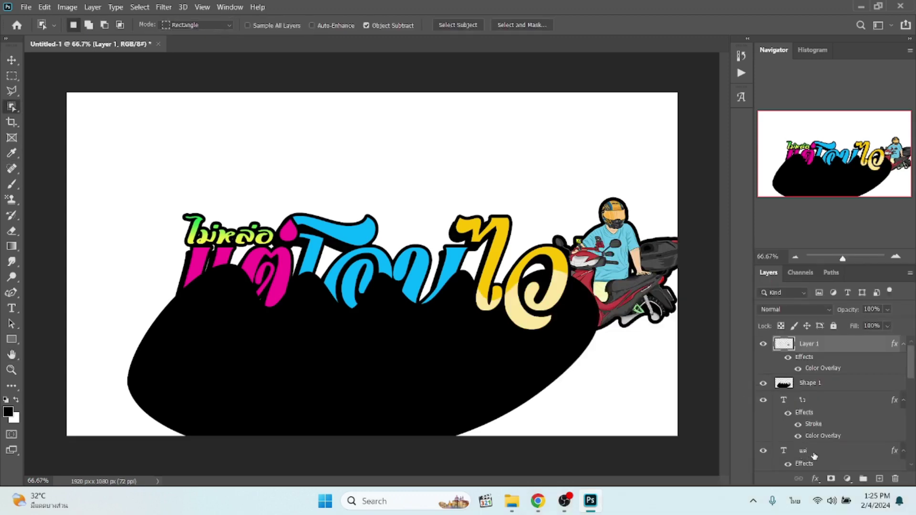
left_click(811, 453)
left_click_drag(136, 199, 334, 382)
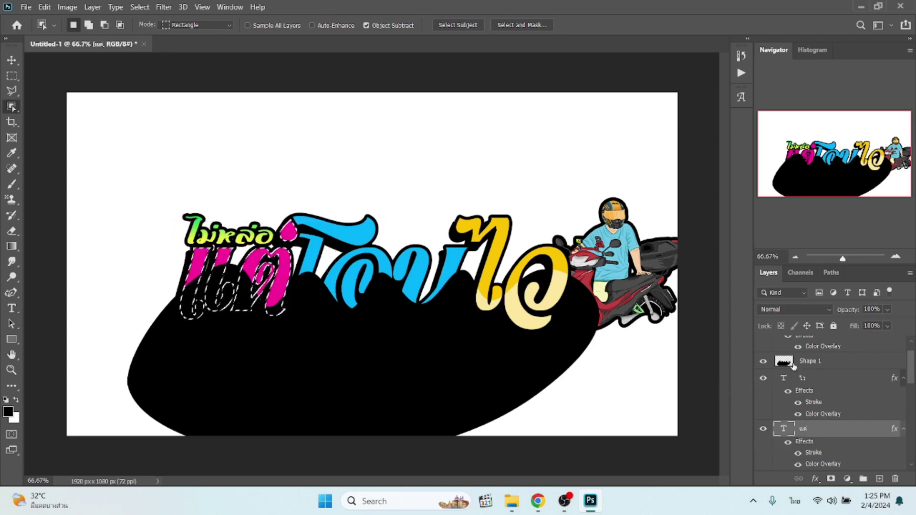
- Cut the selected แต่ area of Shape 1 onto a new Layer 2
left_click(812, 361)
right_click(236, 291)
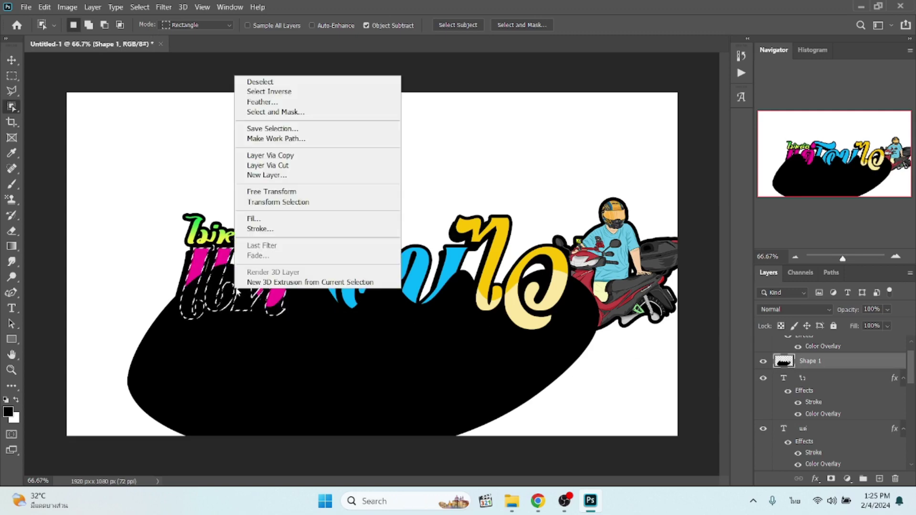
left_click(304, 167)
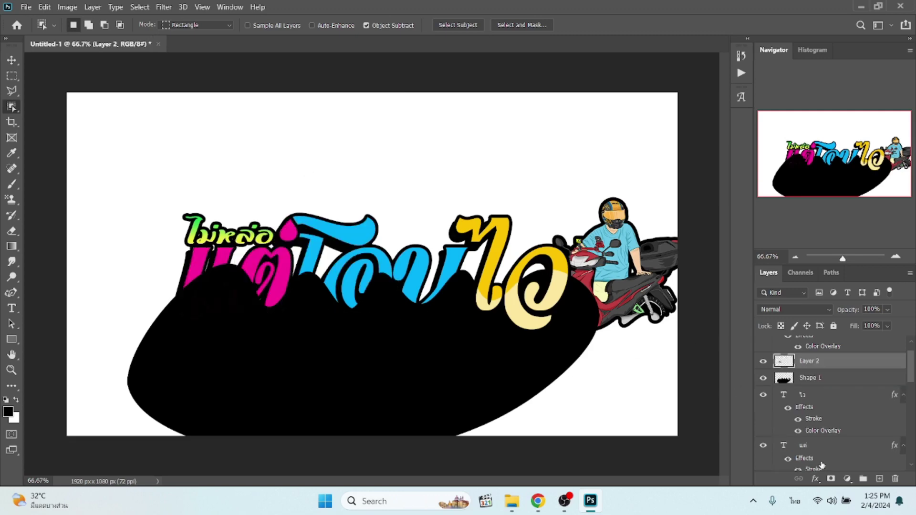
- Give Layer 2 a light pink Color Overlay sampled from the letters and lightened
left_click(816, 478)
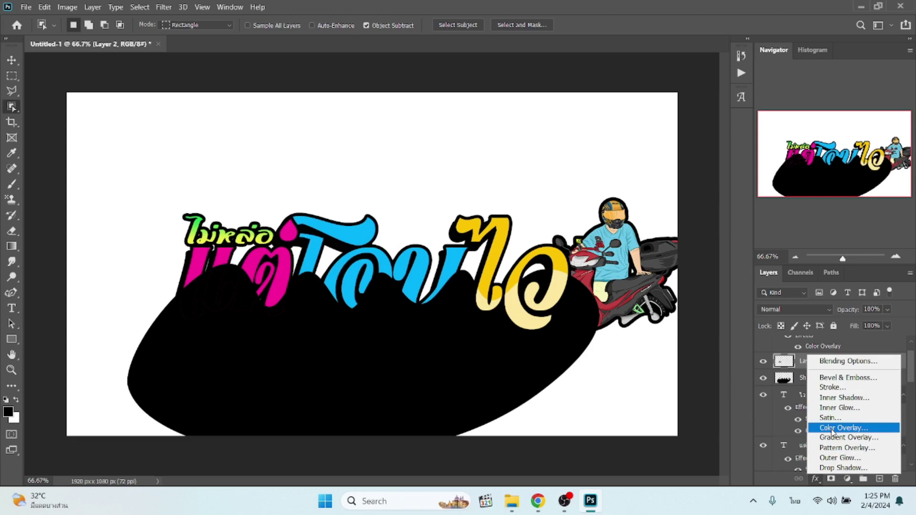
left_click(832, 429)
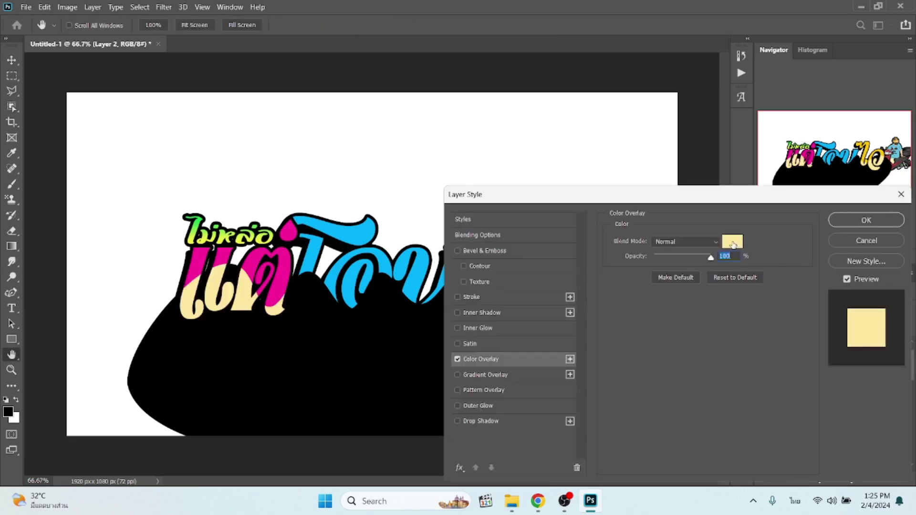
left_click(734, 243)
left_click(283, 278)
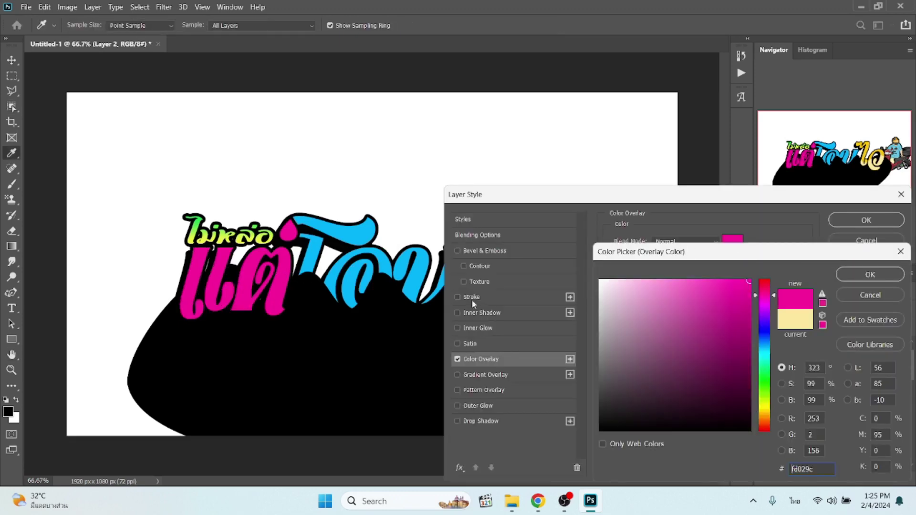
left_click(654, 281)
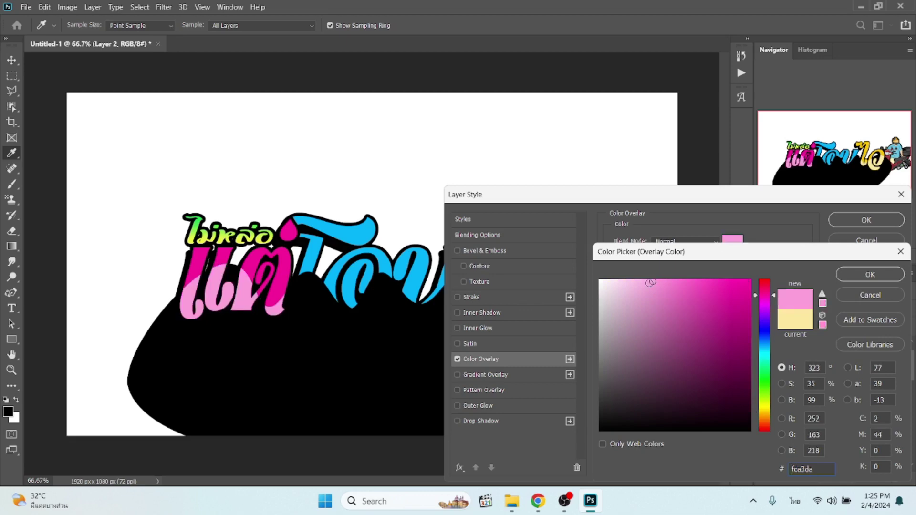
key("Return")
key("Return")
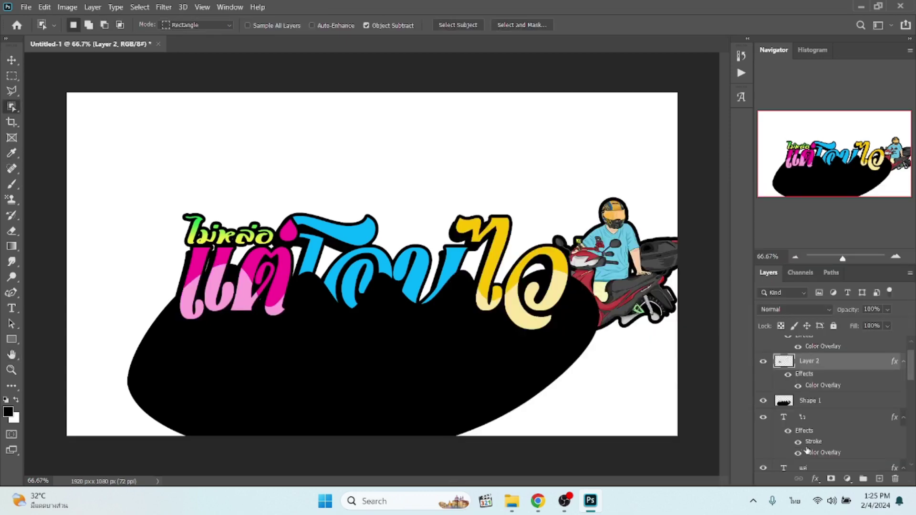
scroll(831, 429, "down", 2)
- Select the lower part of the โอน letters and cut that area of Shape 1 onto Layer 3
left_click(829, 440)
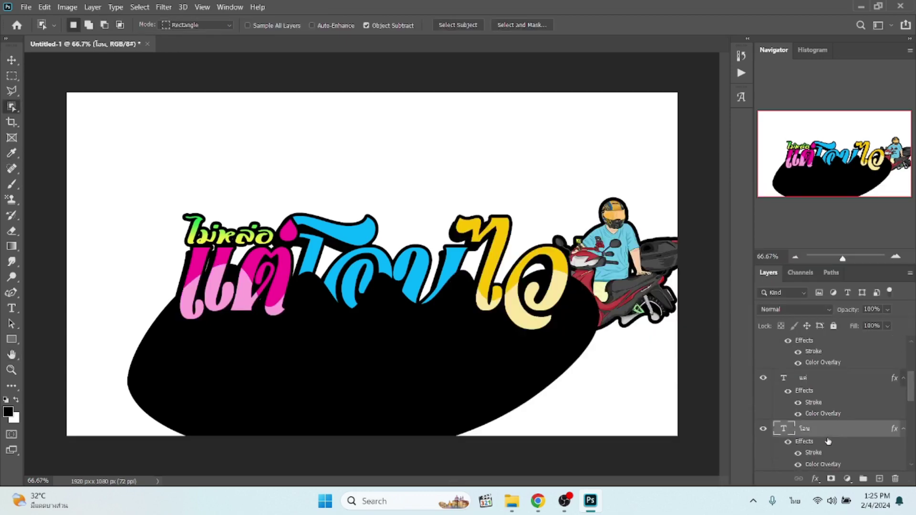
mouse_move(228, 165)
left_mouse_down()
mouse_move(438, 388)
mouse_move(489, 404)
left_mouse_up()
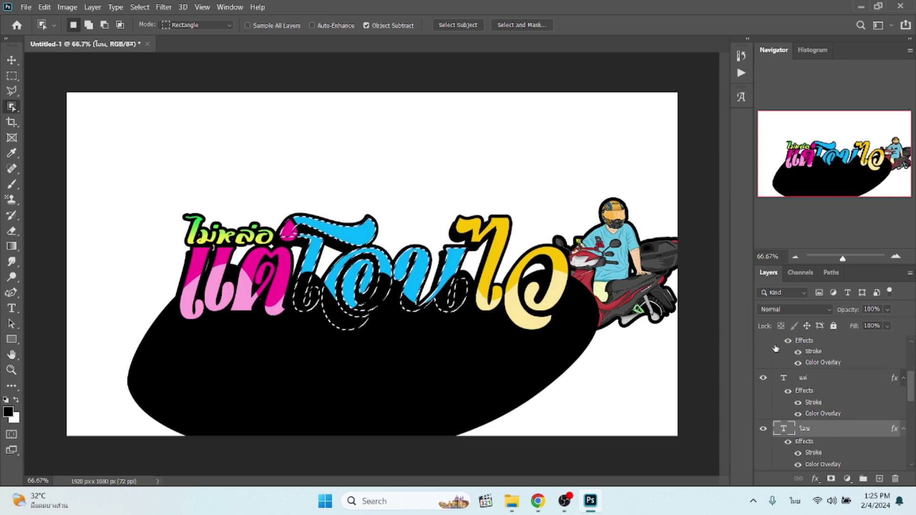
scroll(809, 426, "up", 5)
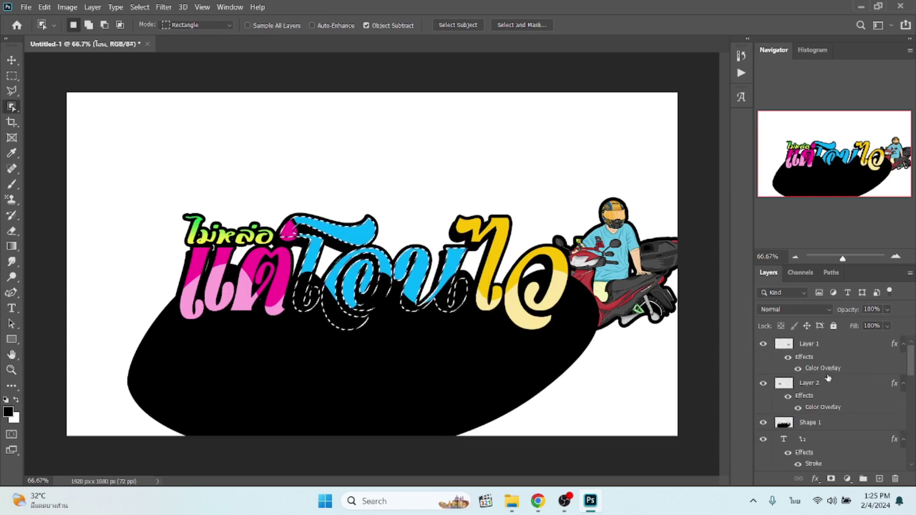
left_click(808, 424)
right_click(378, 296)
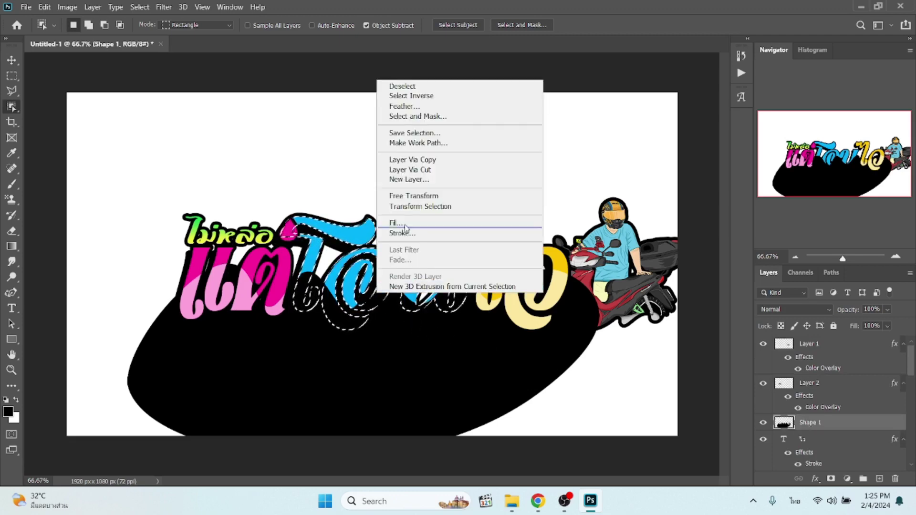
left_click(410, 170)
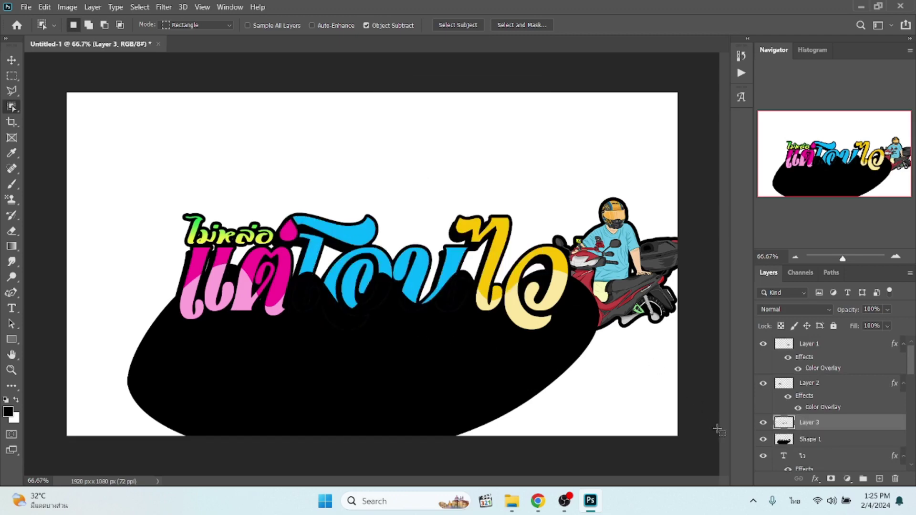
- Give Layer 3 a pale cyan Color Overlay sampled from the blue, then delete Shape 1
left_click(816, 479)
left_click(828, 431)
left_click(729, 244)
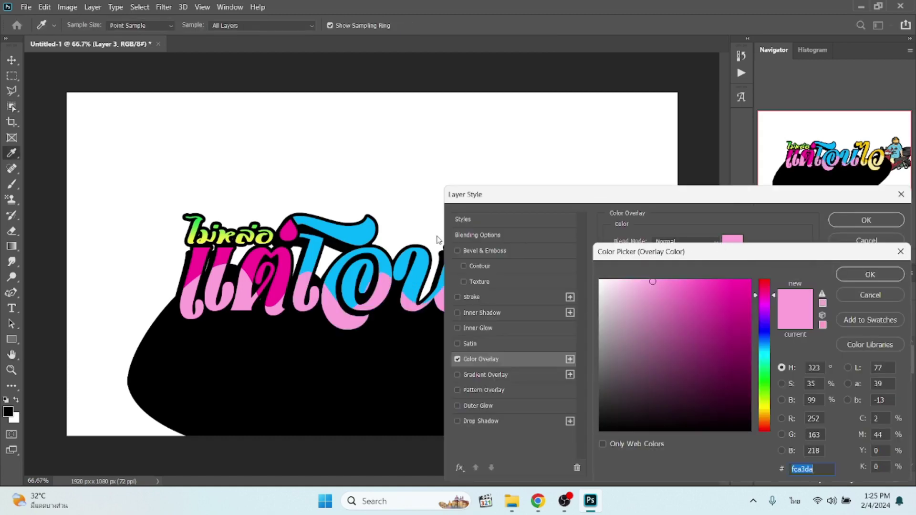
left_click(385, 256)
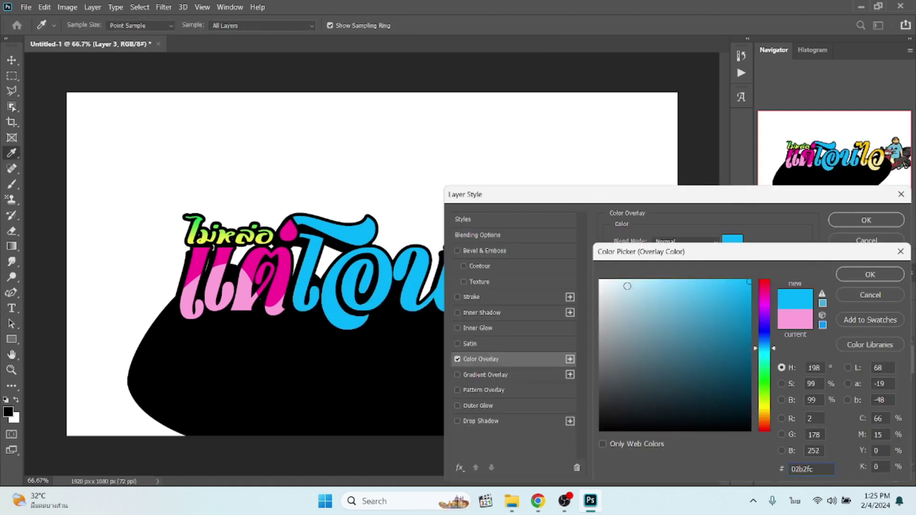
left_click(655, 282)
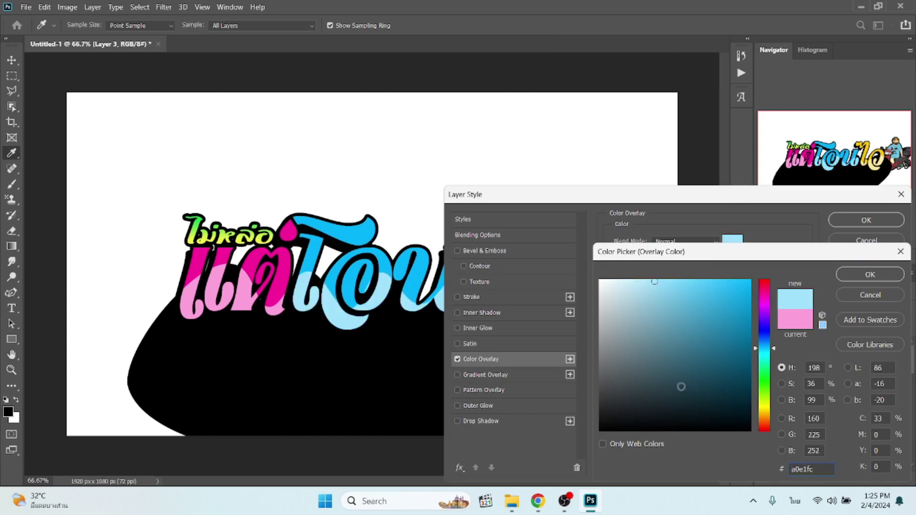
key("Return")
key("Return")
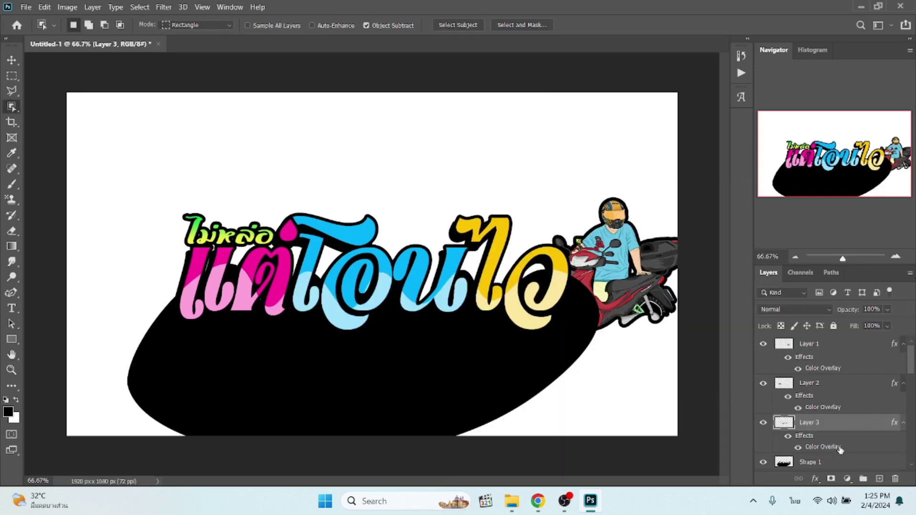
left_click(827, 463)
key("Delete")
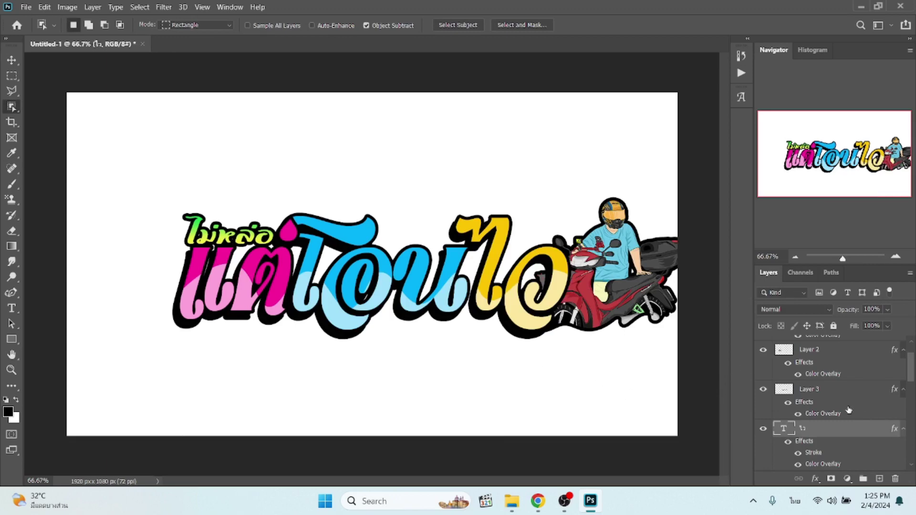
- Select Layers 1–3 and the text layer, drag them left toward centre, and group them
scroll(847, 409, "down", 5)
scroll(847, 409, "down", 2)
scroll(847, 409, "down", 2)
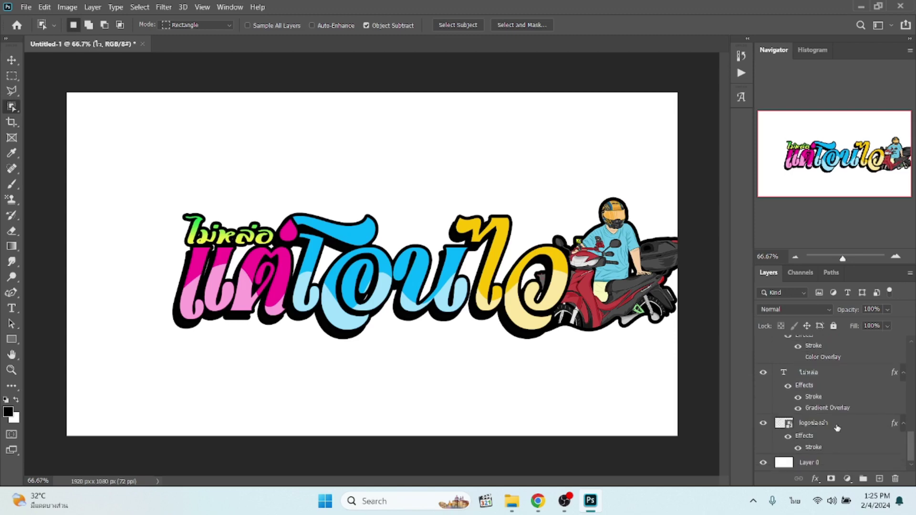
left_click(836, 428)
scroll(839, 420, "up", 9)
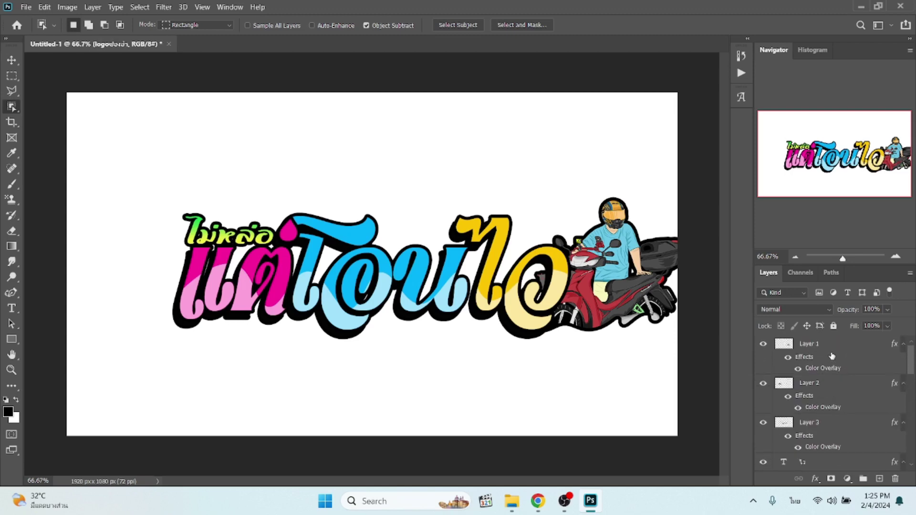
left_click(831, 346, "shift")
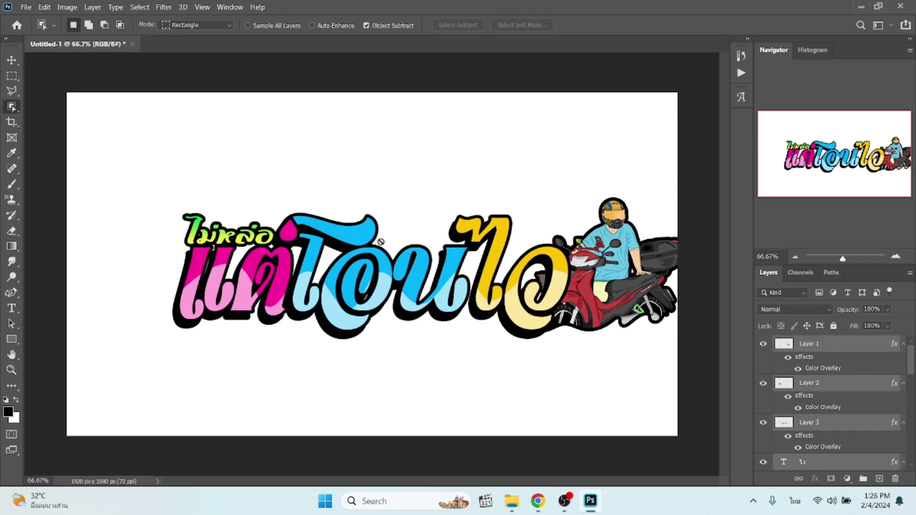
key("v")
left_click_drag(448, 267, 388, 275)
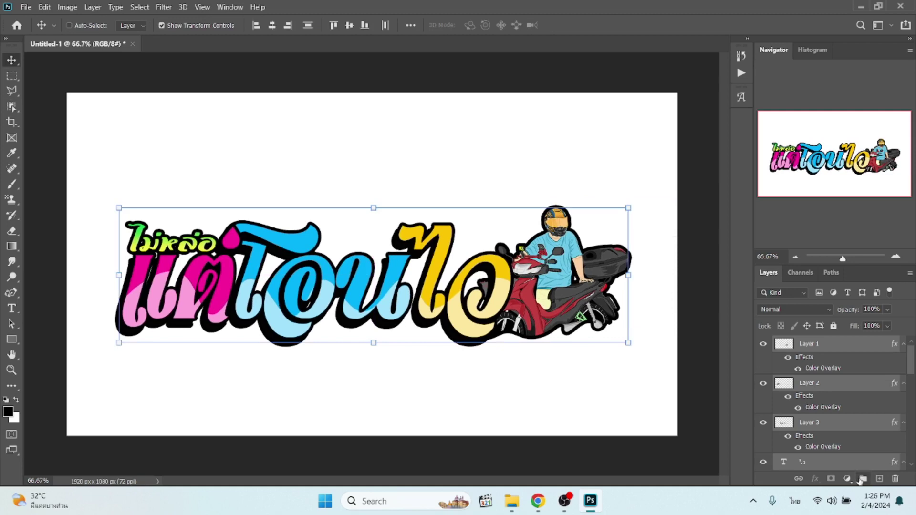
left_click(862, 480)
- Give Group 1 a thick black Stroke of about 26 px as the sticker outline
left_click(815, 479)
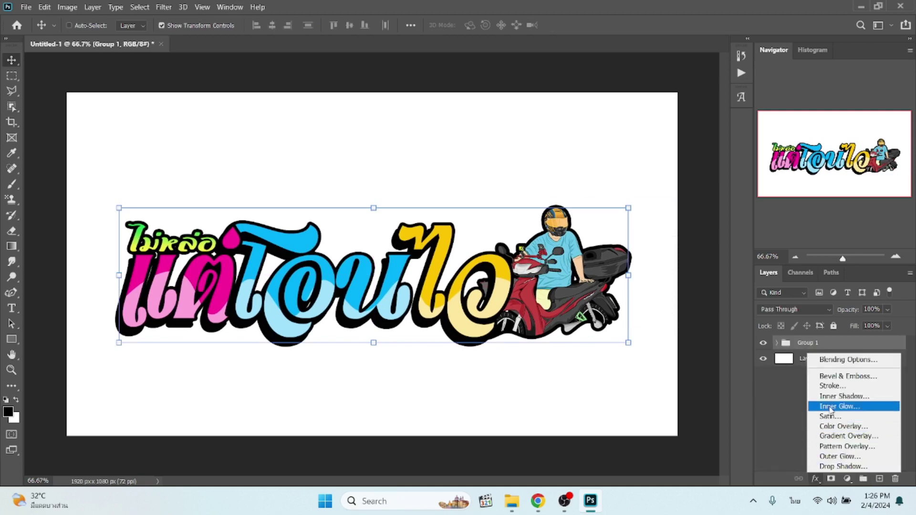
left_click(833, 386)
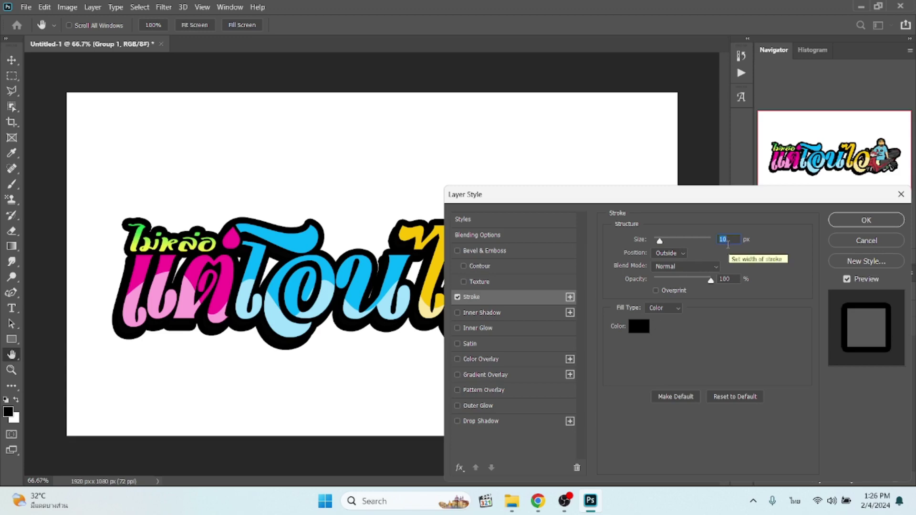
key("Up")
key("Up")
key("Up")
key("Up")
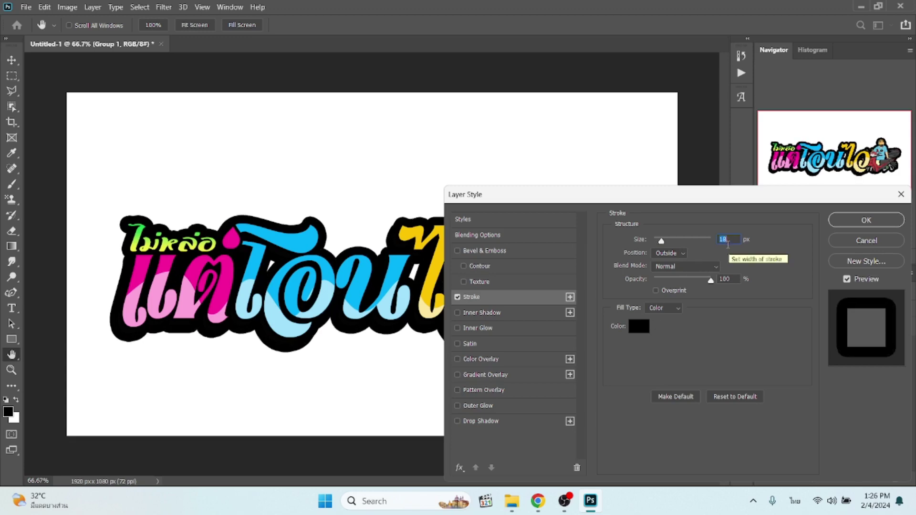
key("Up")
key("Up")
key("Up")
key("Up")
key("Up")
key("Up")
key("Up")
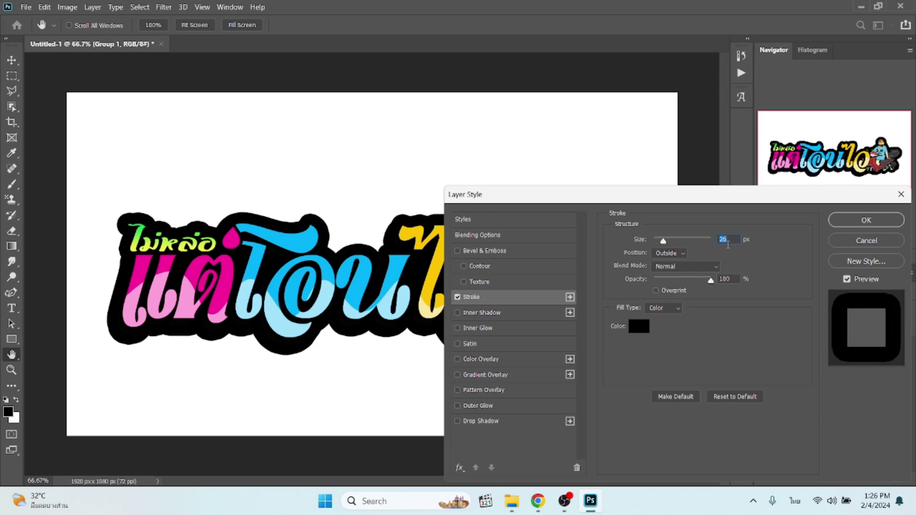
key("Return")
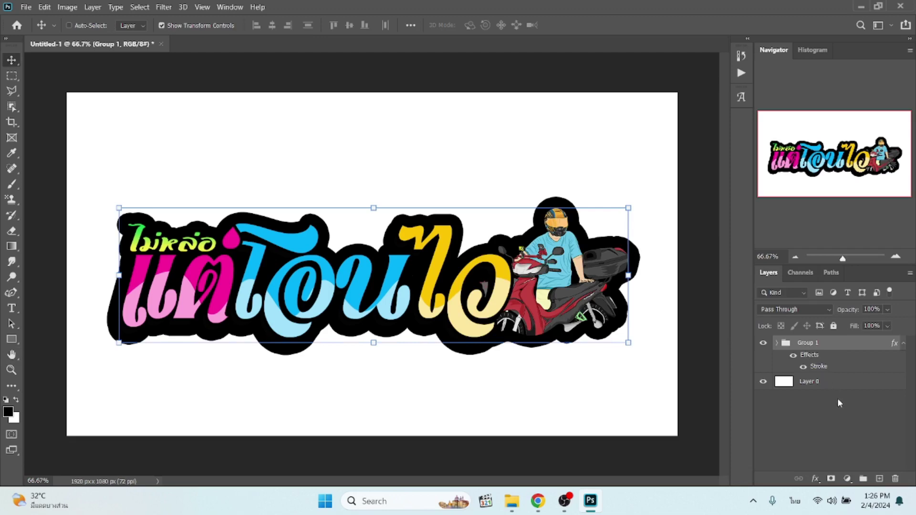
left_click(776, 343)
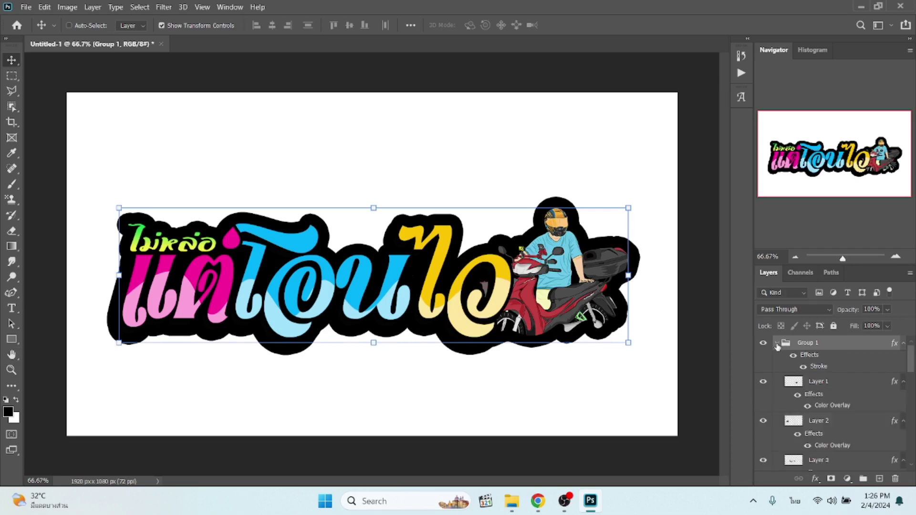
- Change the yellow ไอ word's Stroke colour to white
scroll(845, 412, "down", 2)
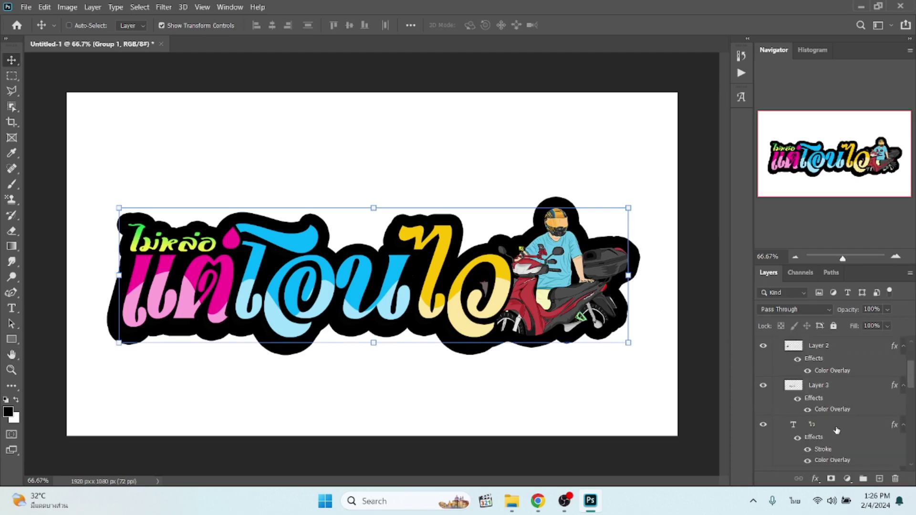
left_click(836, 427)
left_click(815, 479)
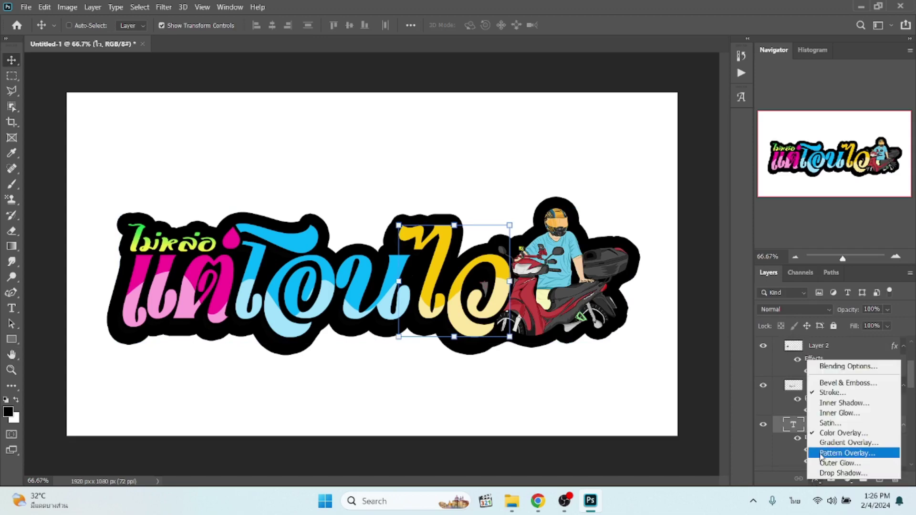
left_click(835, 392)
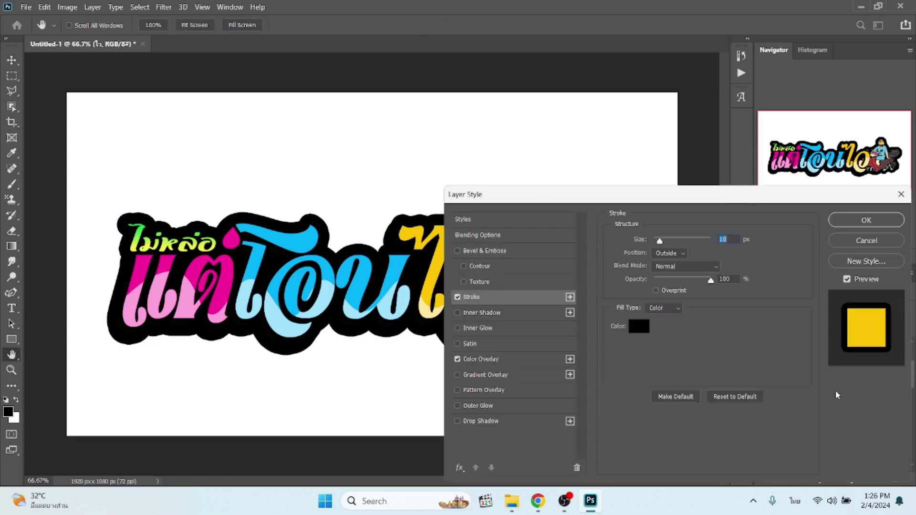
left_click_drag(711, 195, 801, 286)
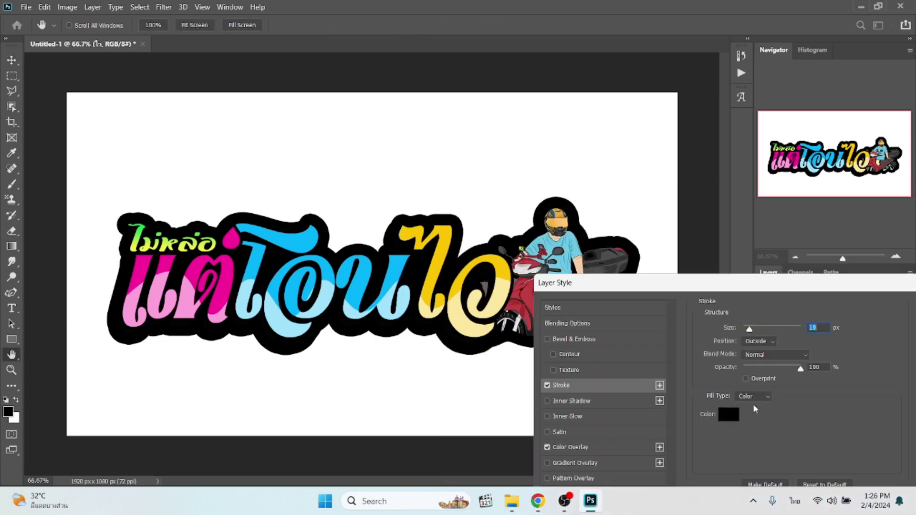
left_click(727, 415)
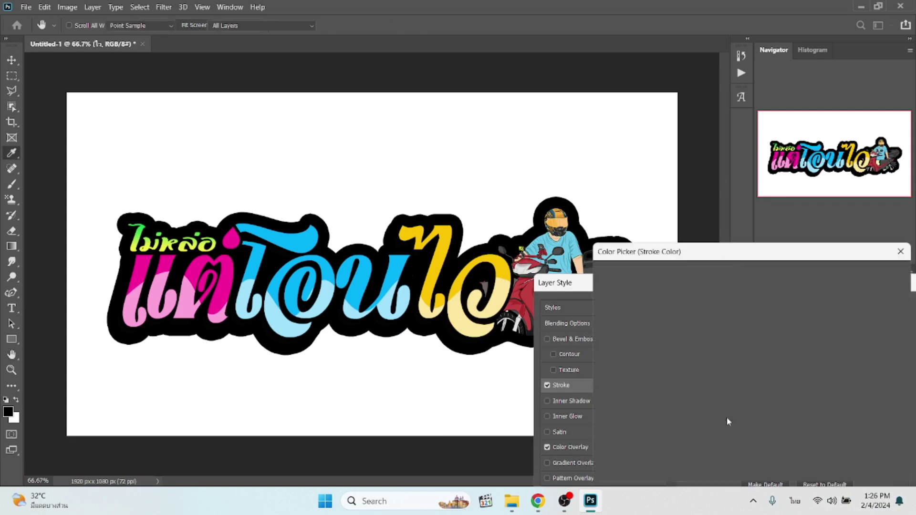
left_click(219, 285)
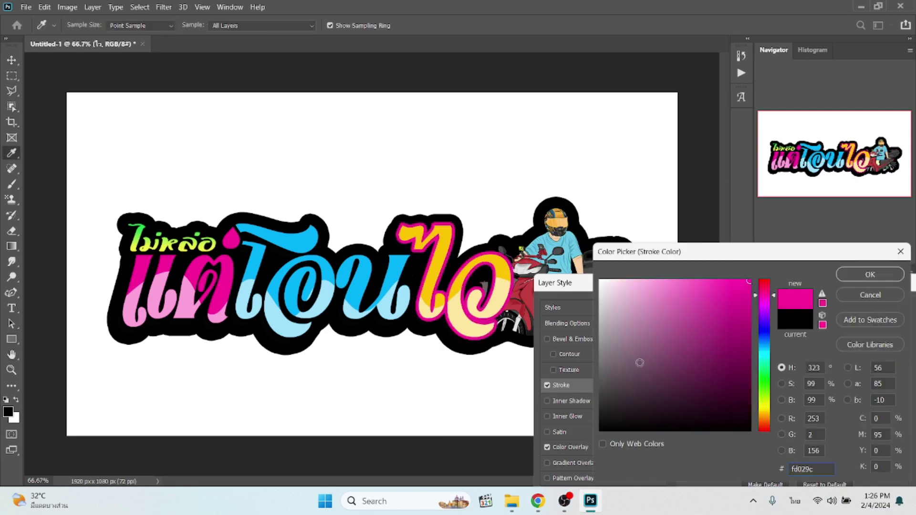
left_click(600, 282)
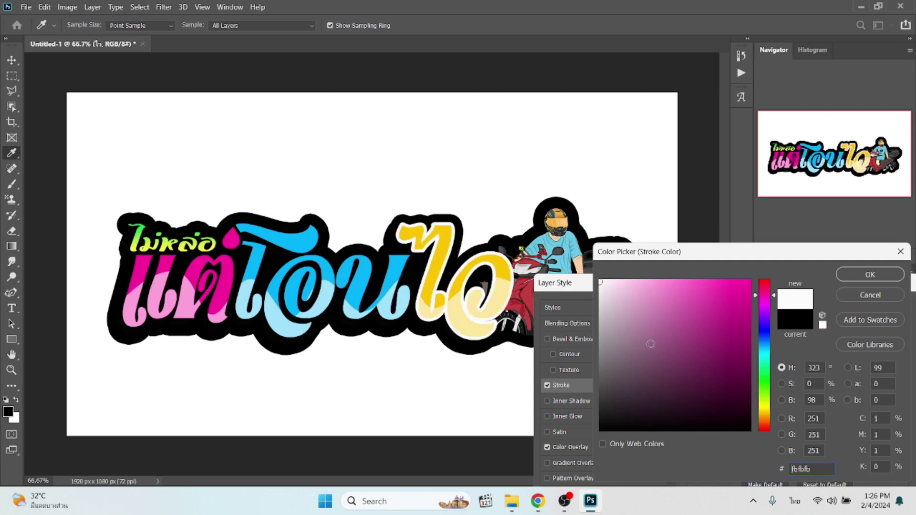
key("Return")
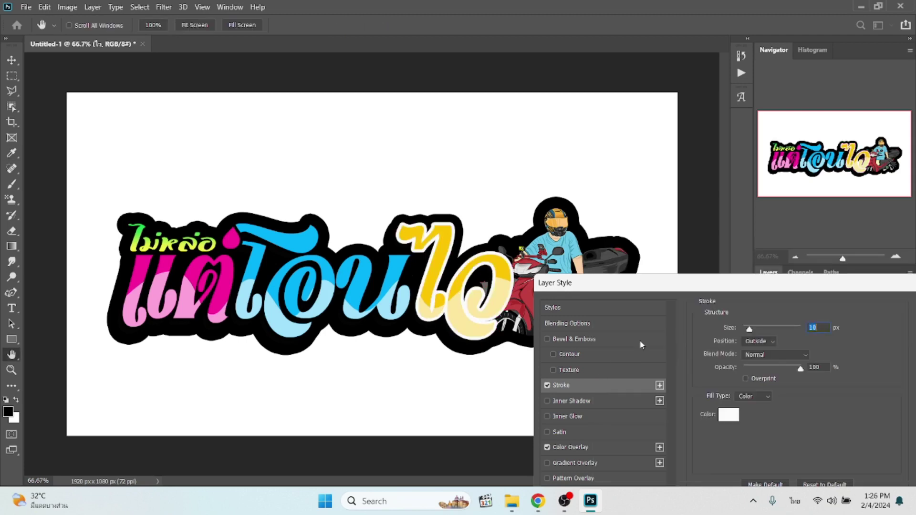
key("Return")
- Change the pink แต word's Stroke colour to white
scroll(832, 406, "down", 1)
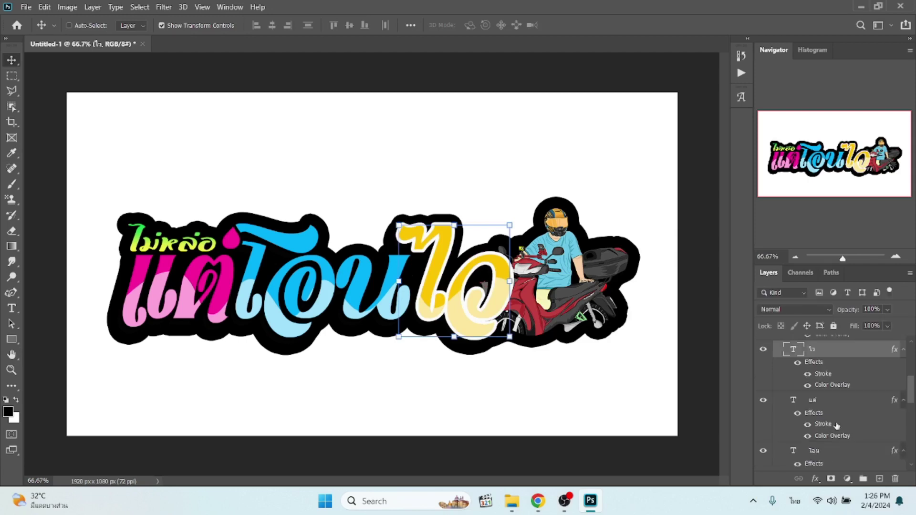
left_click(832, 406)
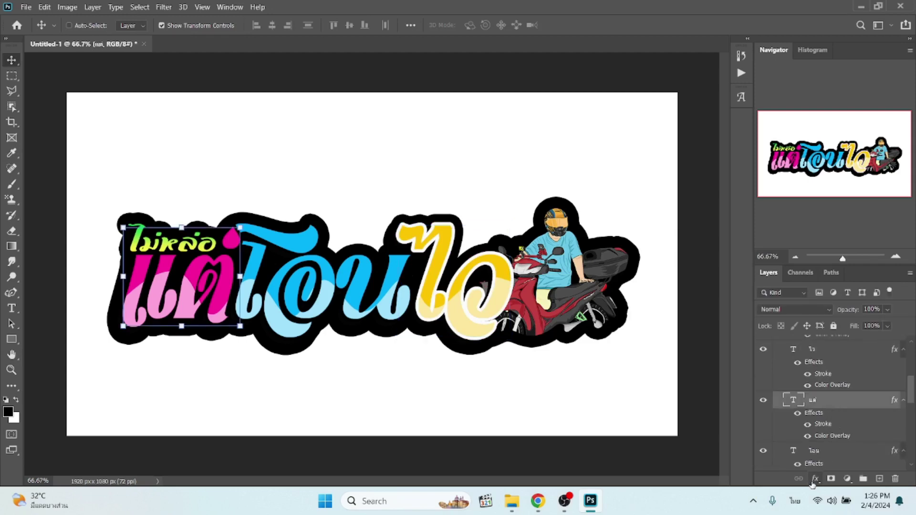
left_click(815, 479)
left_click(829, 394)
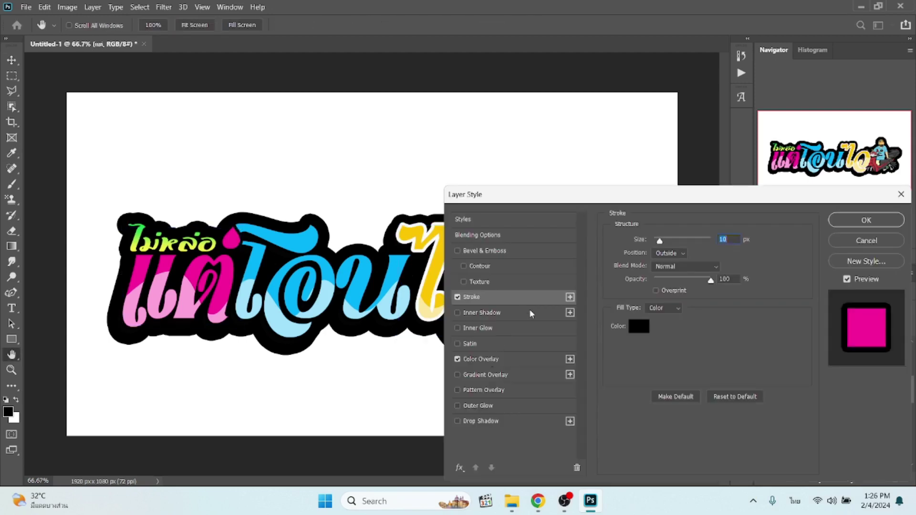
left_click(640, 330)
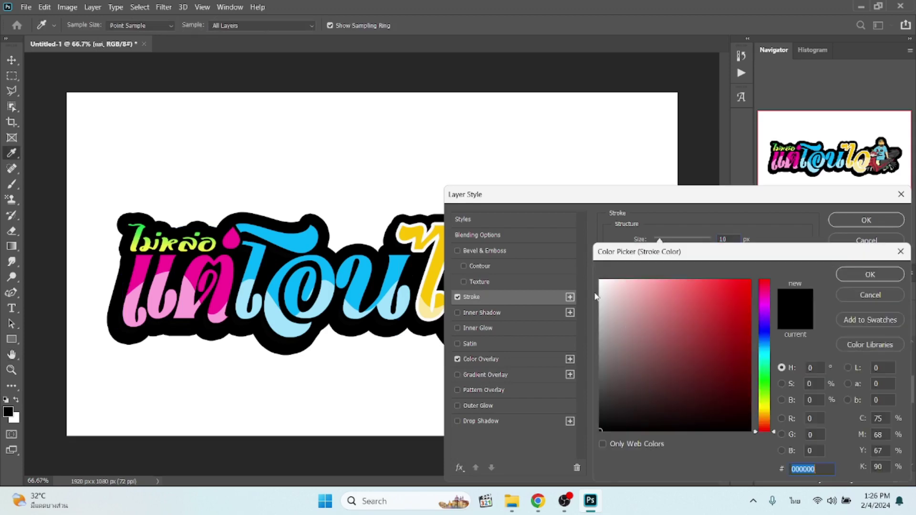
left_click(512, 144)
key("Return")
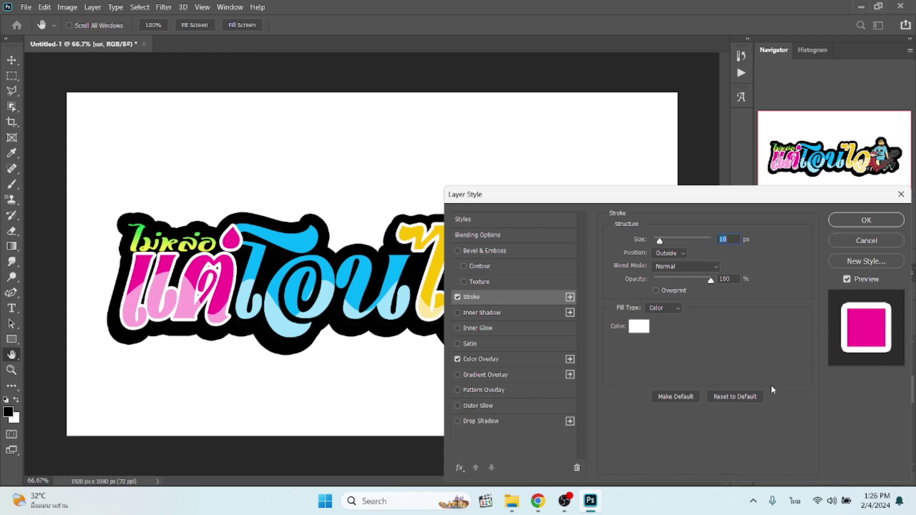
key("Return")
- Set the blue โอน word's Stroke colour to white
left_click(826, 451)
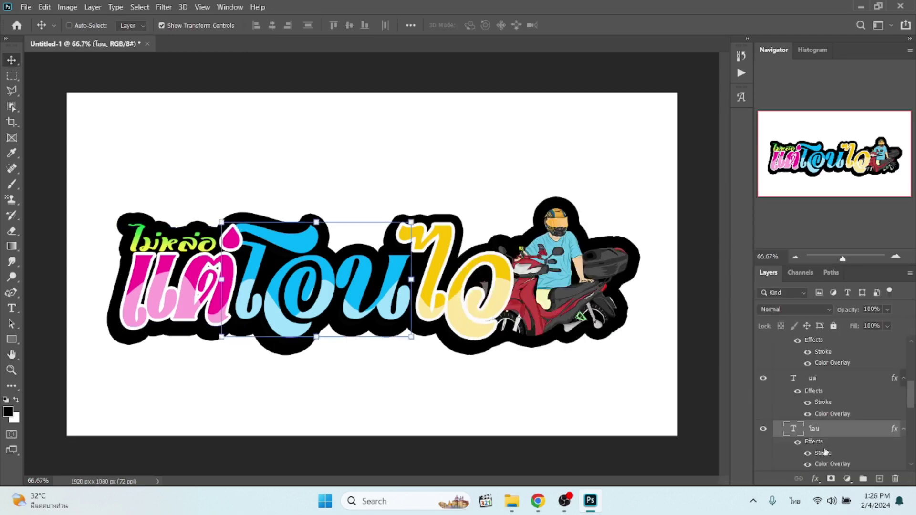
left_click(814, 480)
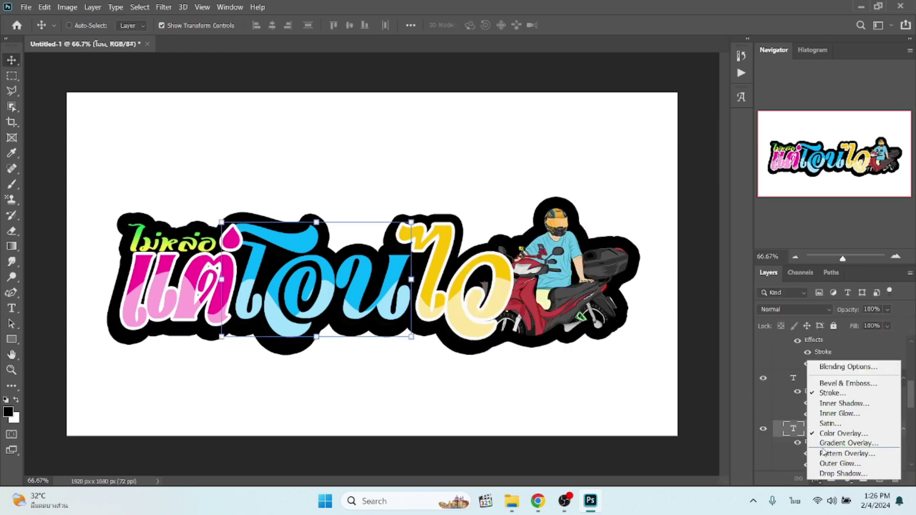
left_click(826, 391)
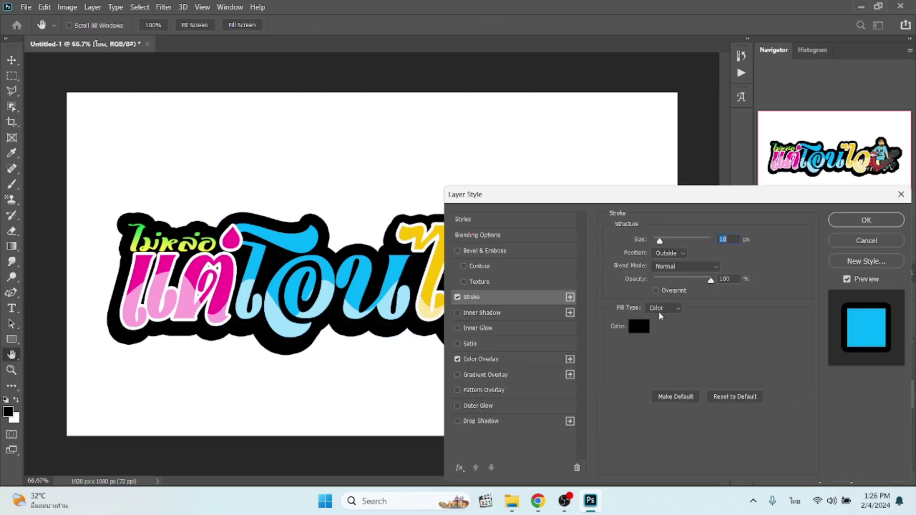
left_click(639, 326)
left_click(568, 164)
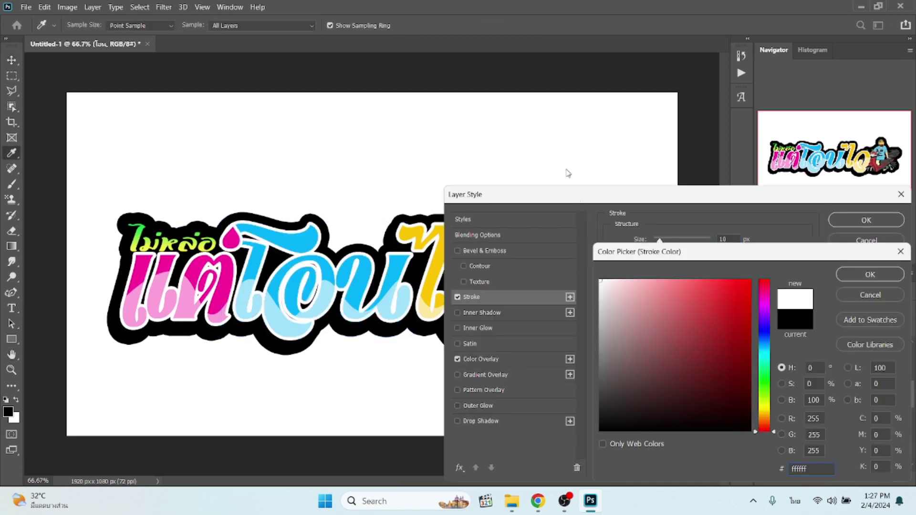
key("Return")
key("Return")
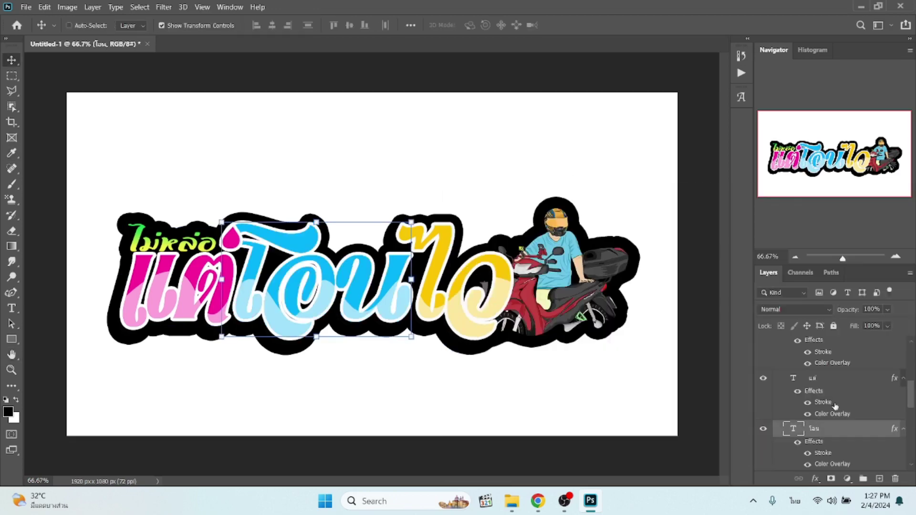
scroll(843, 406, "up", 1)
scroll(843, 406, "down", 2)
- Set the small ไม่หล่อ word's Stroke colour to white after briefly trying red
scroll(842, 408, "down", 3)
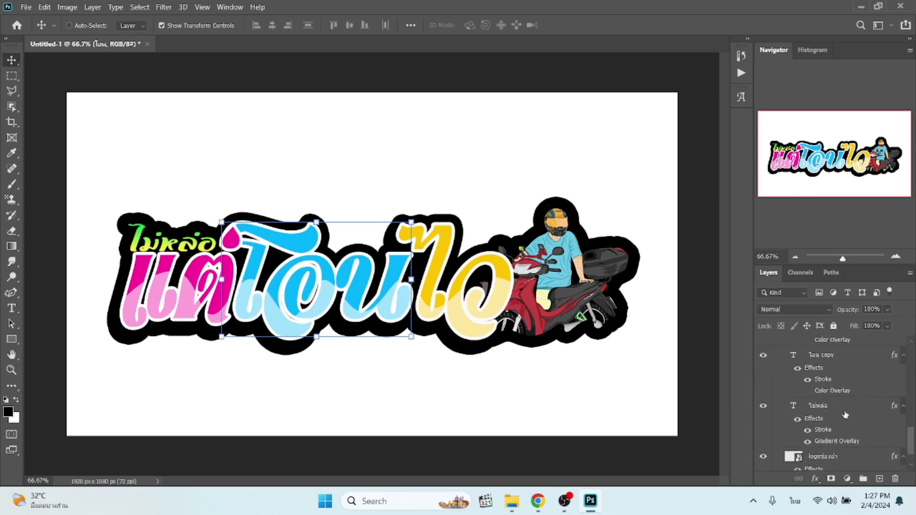
left_click(836, 373)
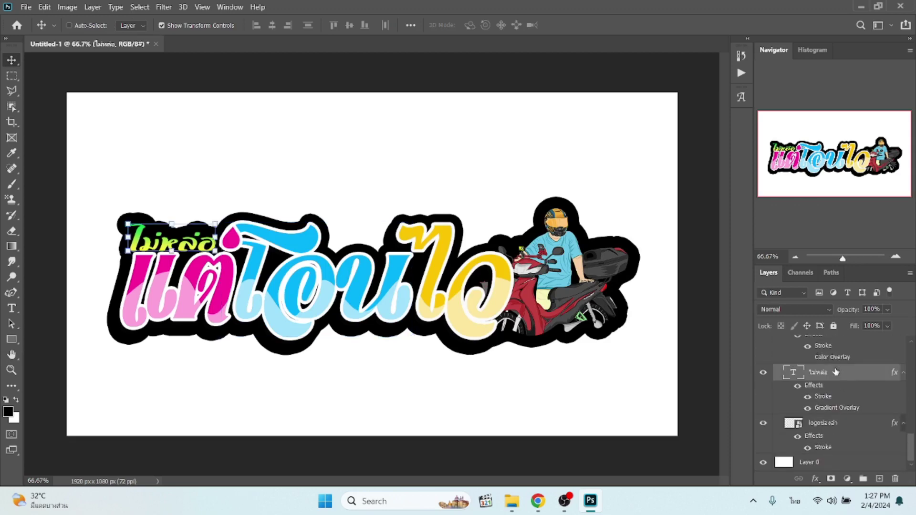
left_click(815, 479)
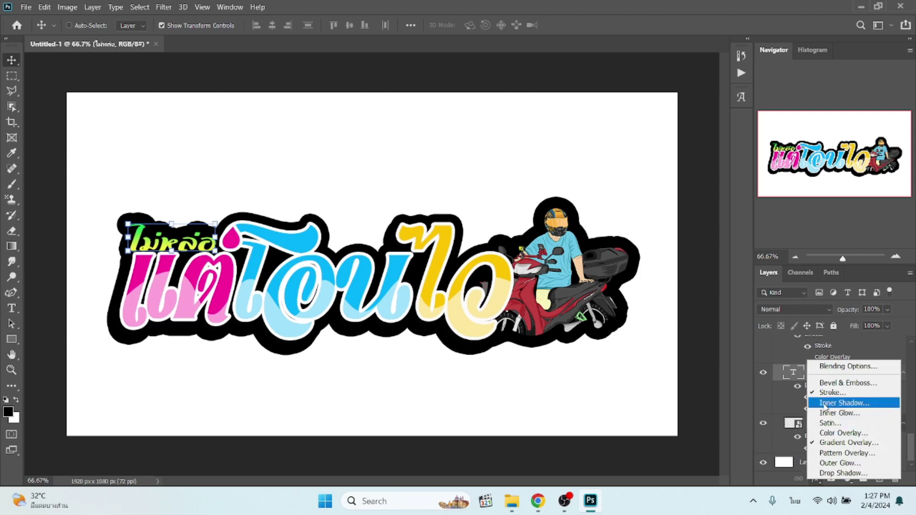
left_click(825, 396)
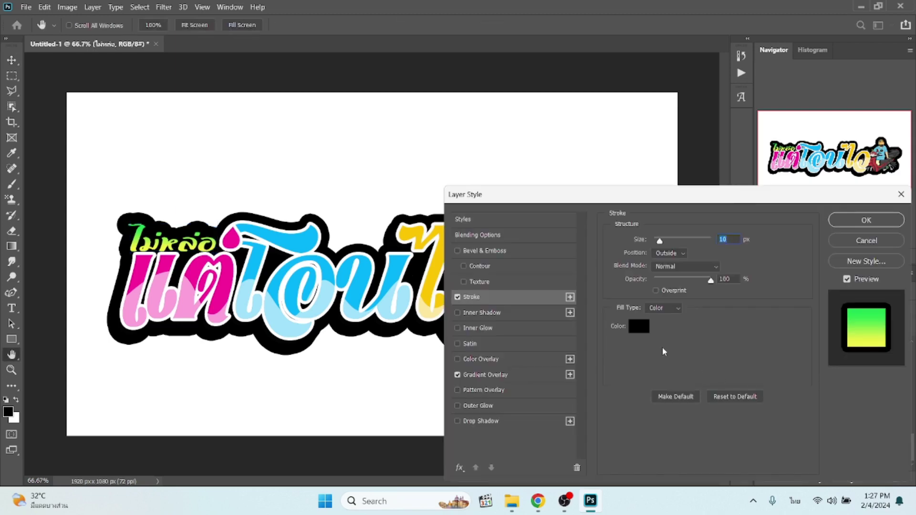
left_click(639, 328)
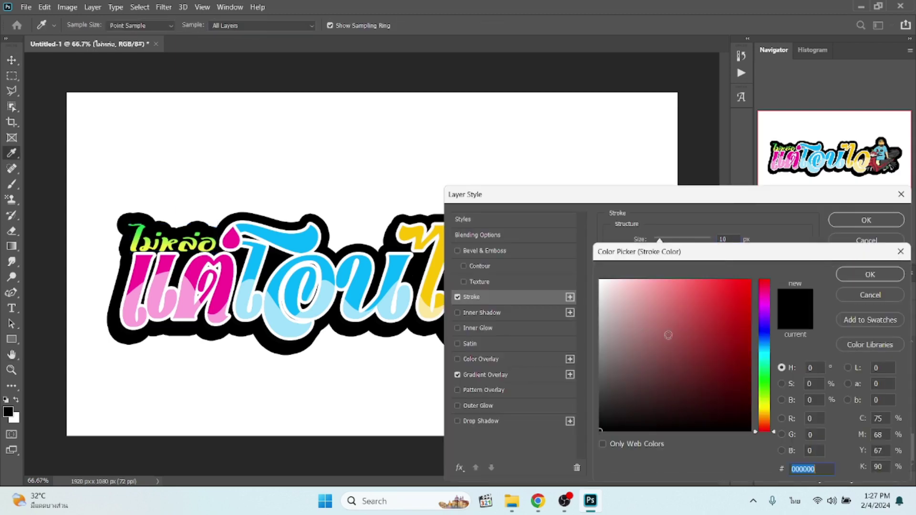
left_click(600, 282)
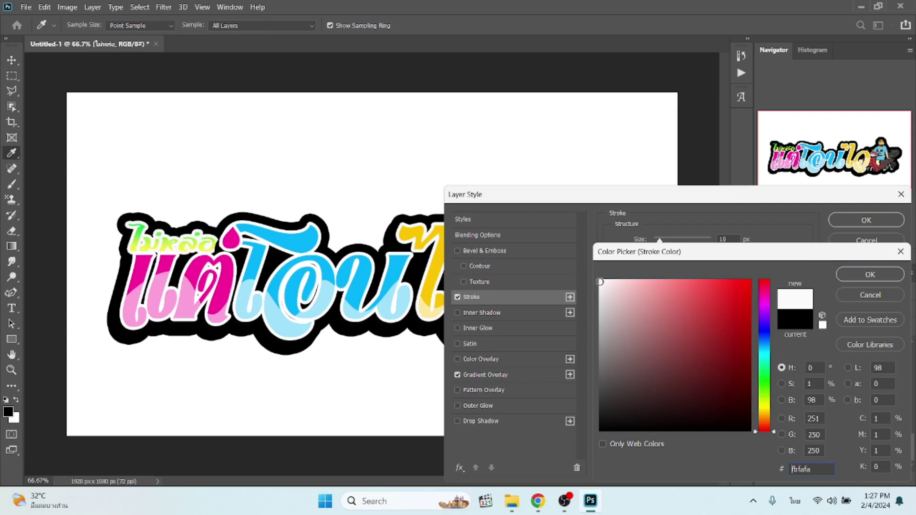
left_click(749, 282)
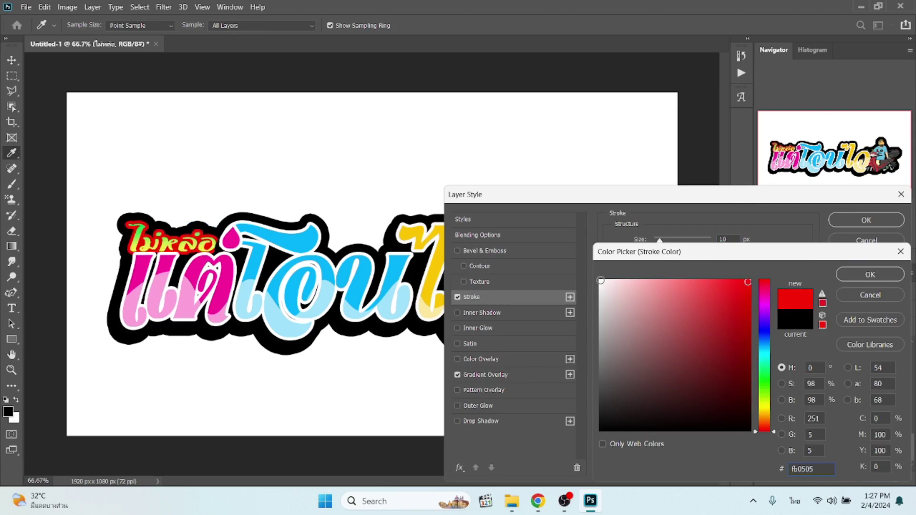
left_click(601, 281)
key("Return")
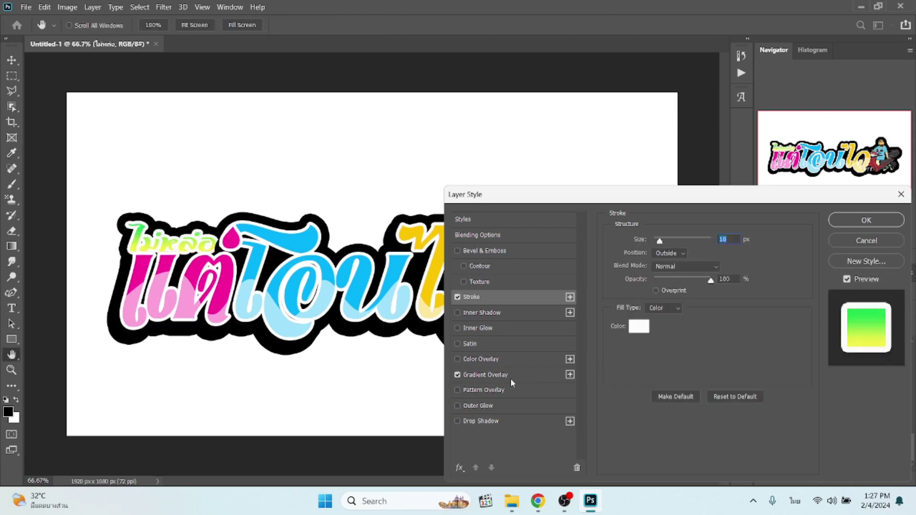
- Try Pink_04 and Pink_16 gradients and a yellow overlay, then remove them, keeping black letters
left_click(506, 377)
left_click(721, 269)
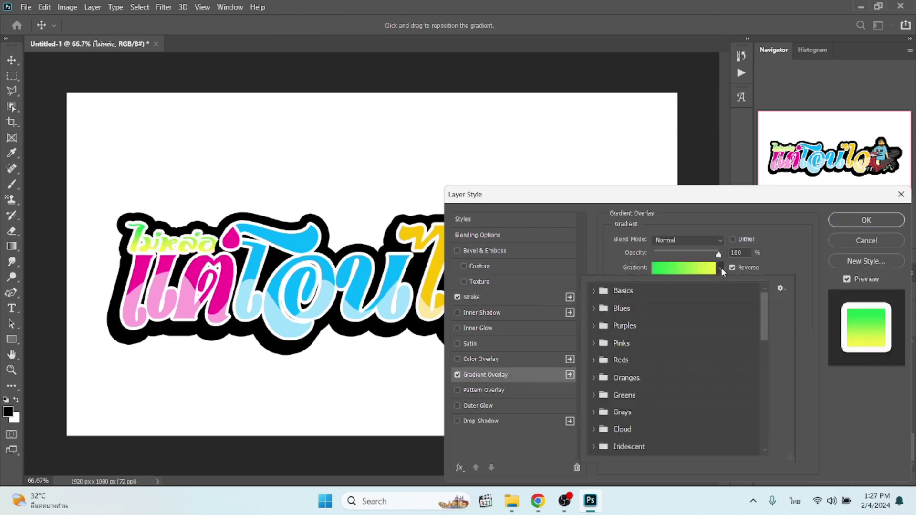
left_click(593, 344)
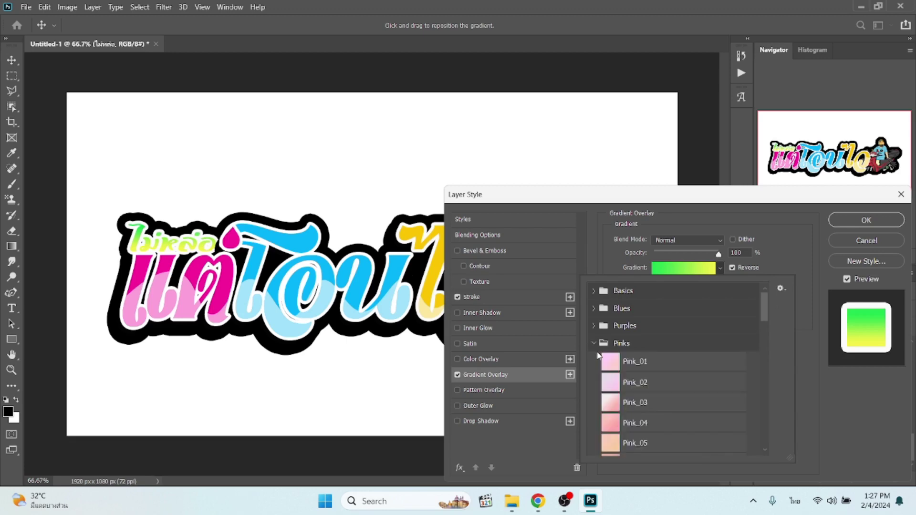
left_click(607, 426)
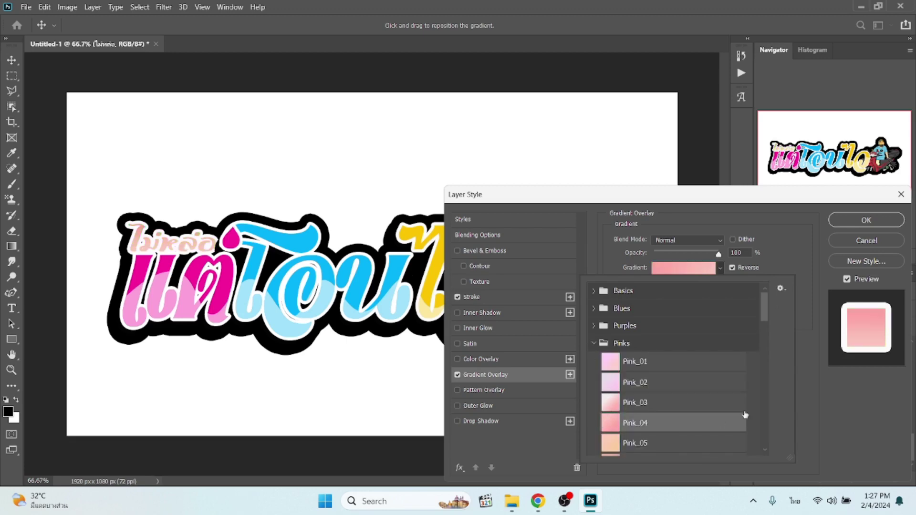
left_click_drag(764, 320, 766, 372)
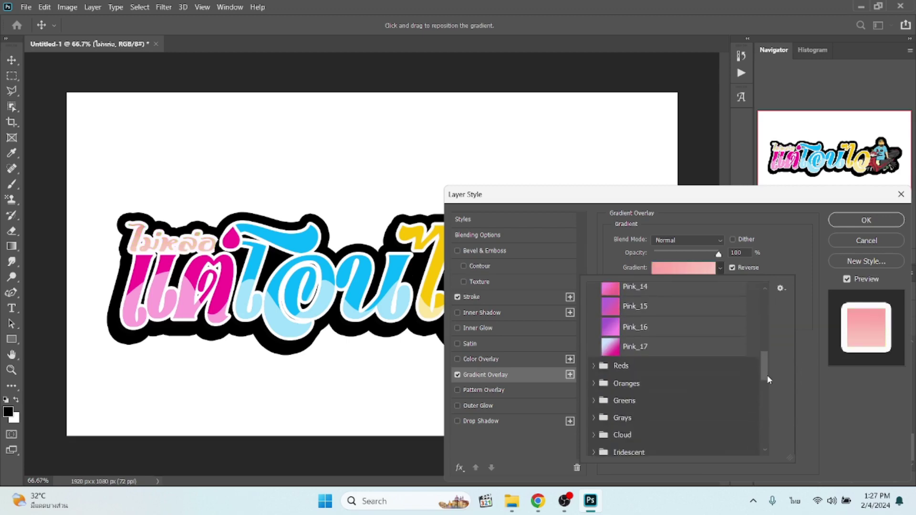
left_click(628, 340)
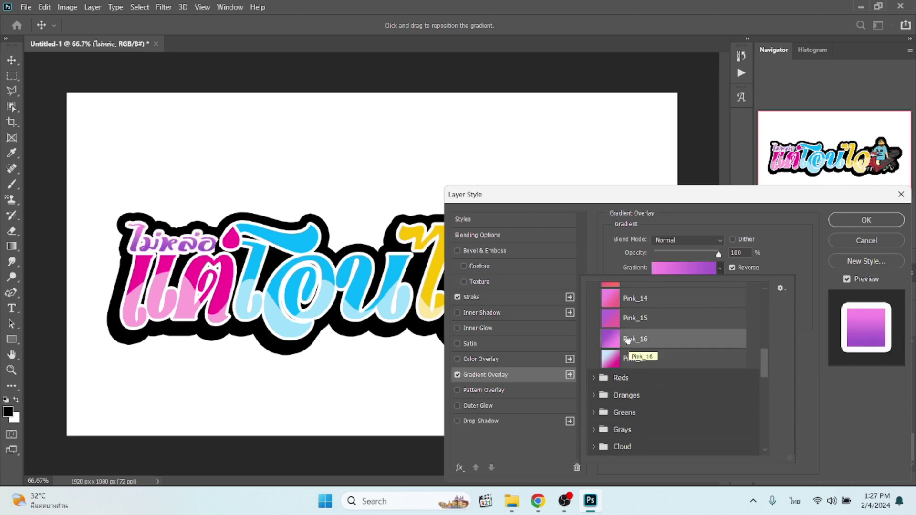
left_click(528, 168)
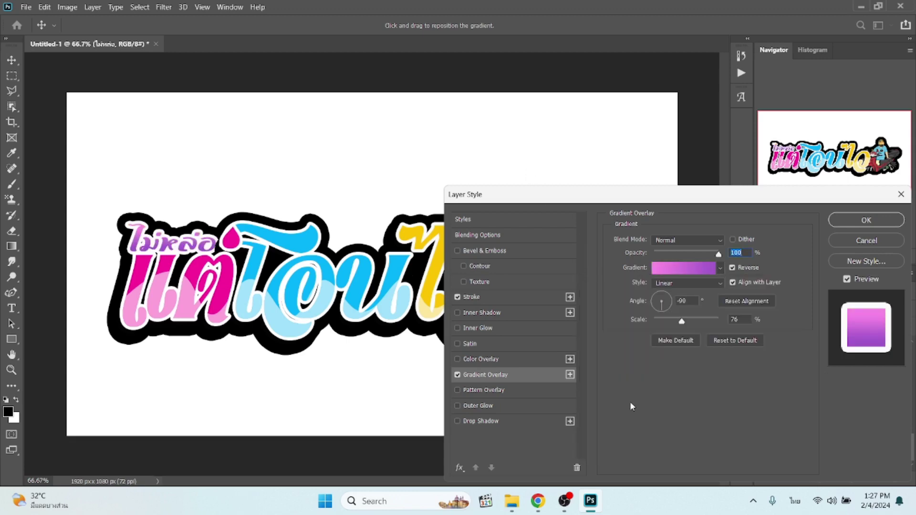
left_click(461, 375)
left_click(472, 359)
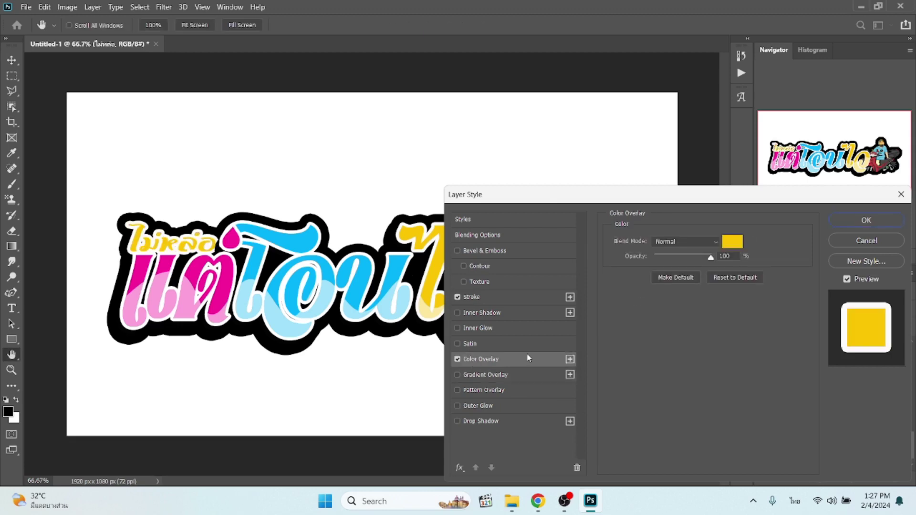
left_click(458, 359)
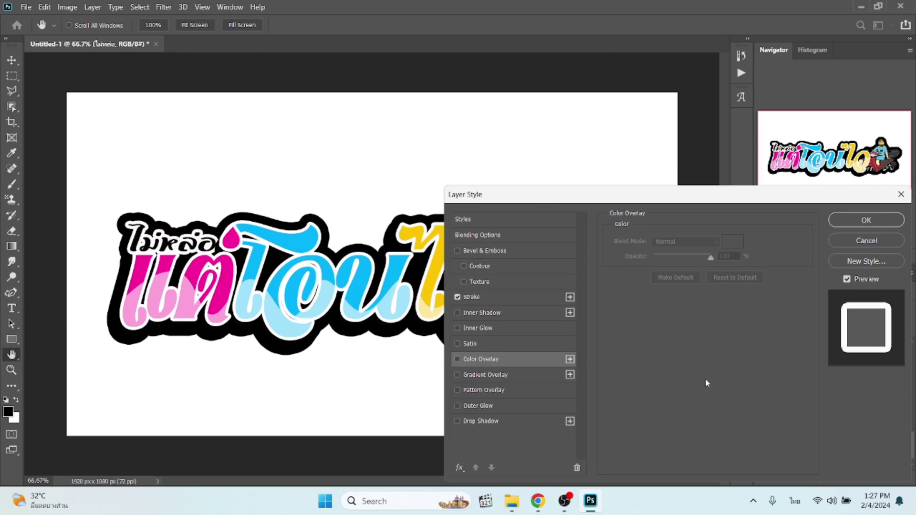
key("Return")
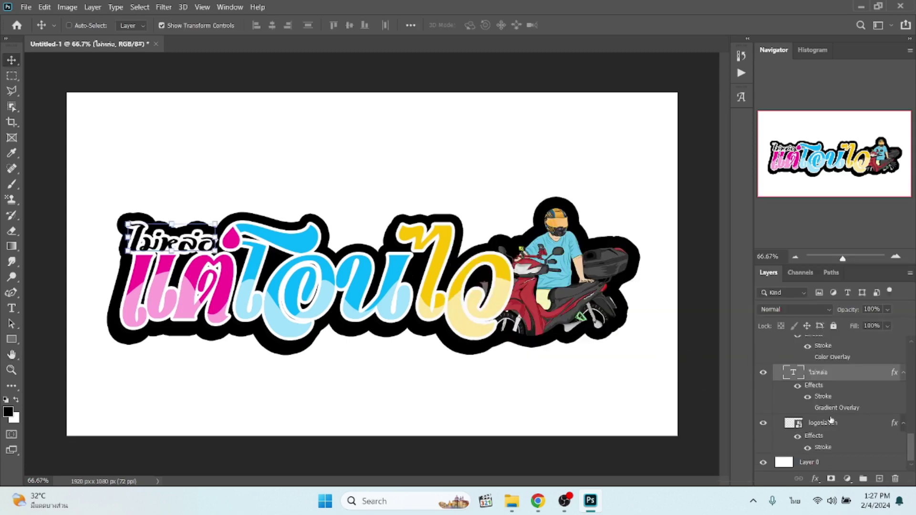
- Give the motorcycle rider image layer a white 10 px Stroke
left_click(827, 422)
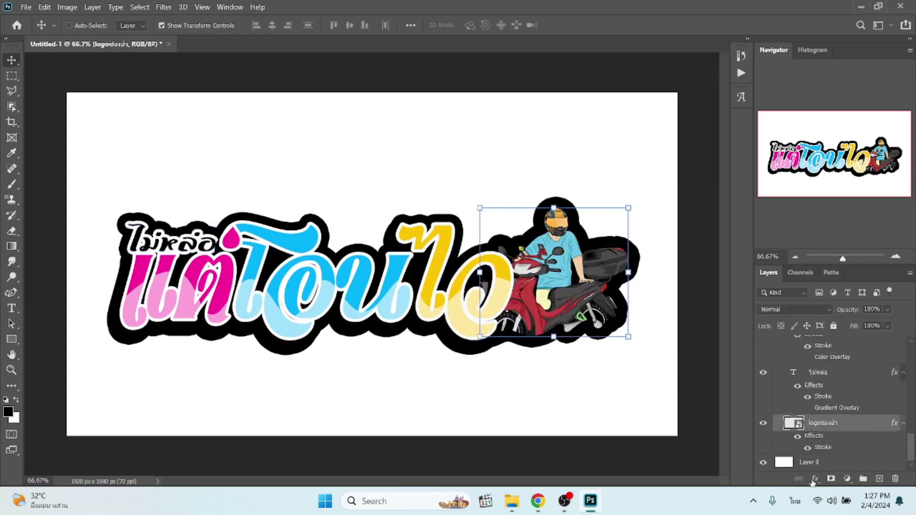
left_click(813, 482)
left_click(826, 397)
left_click(640, 328)
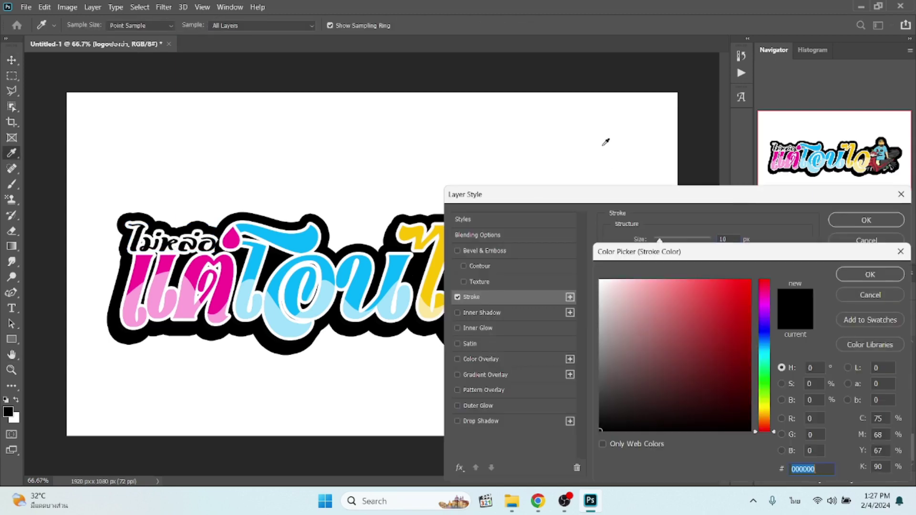
left_click(599, 132)
key("Return")
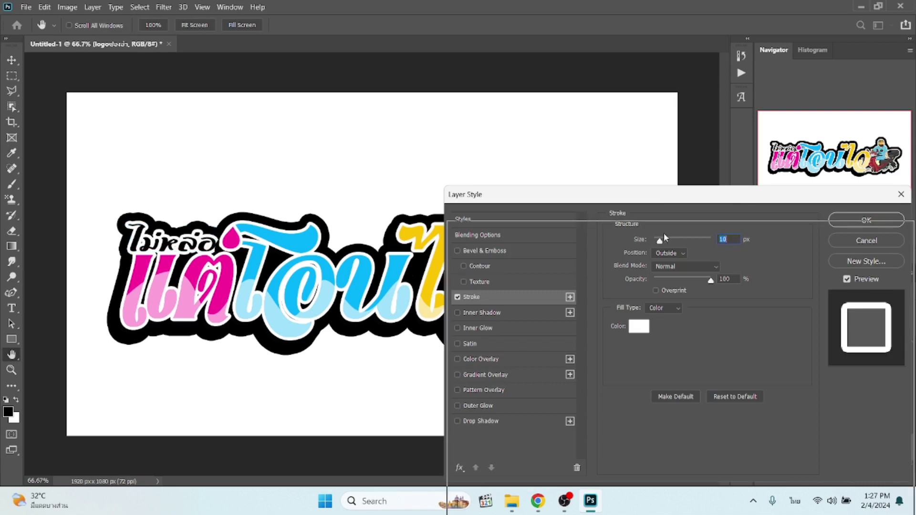
left_click_drag(663, 204, 674, 324)
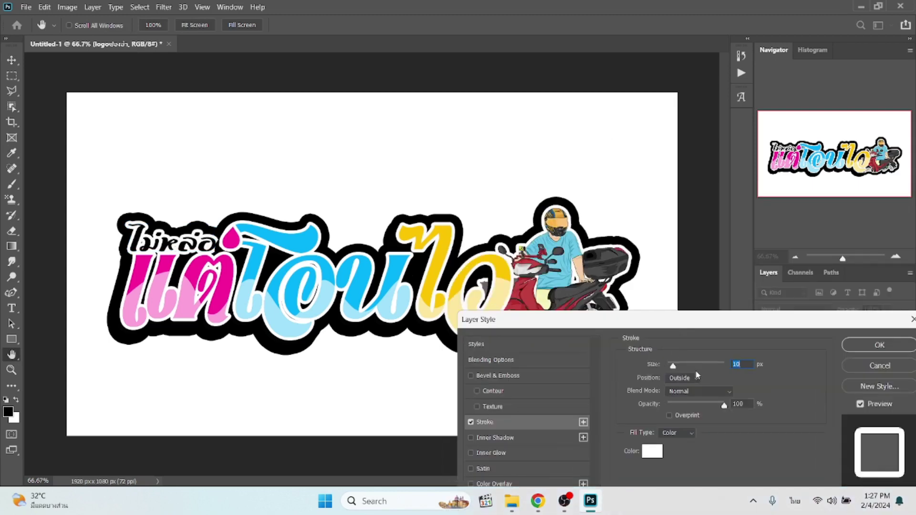
key("Return")
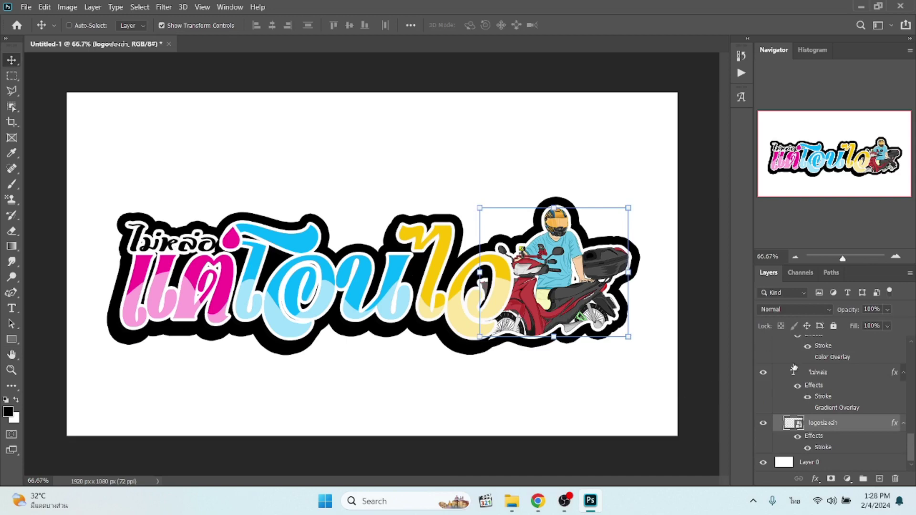
scroll(794, 367, "up", 3)
scroll(795, 367, "up", 2)
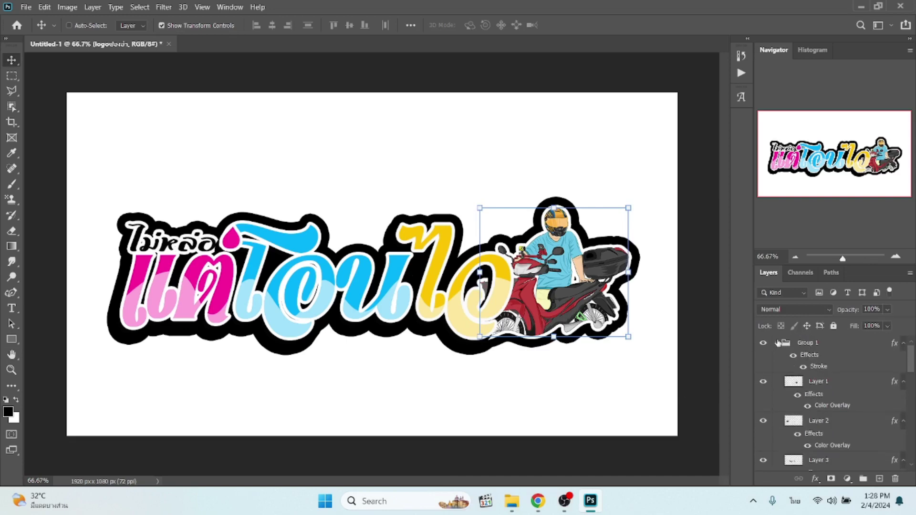
- Save the design to the Desktop as a Maximum-quality JPEG, then minimize Photoshop and Explorer
left_click(778, 343)
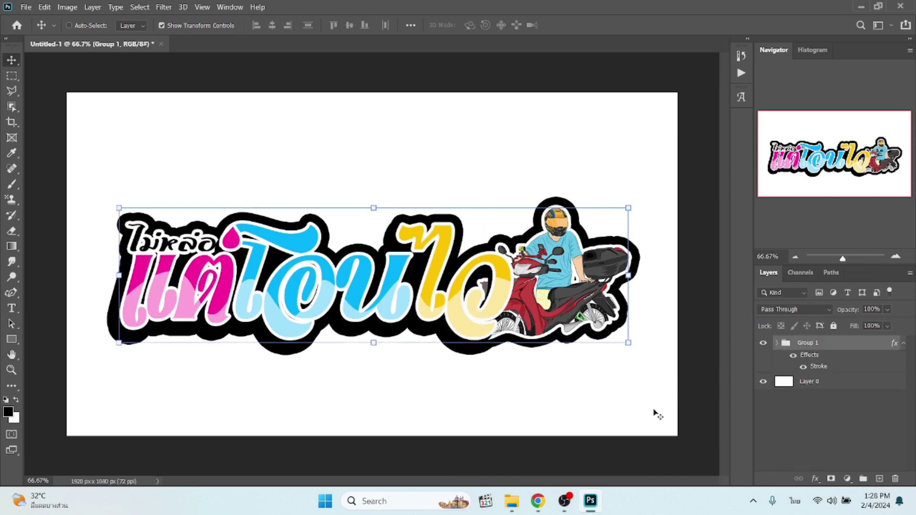
key("ctrl+s")
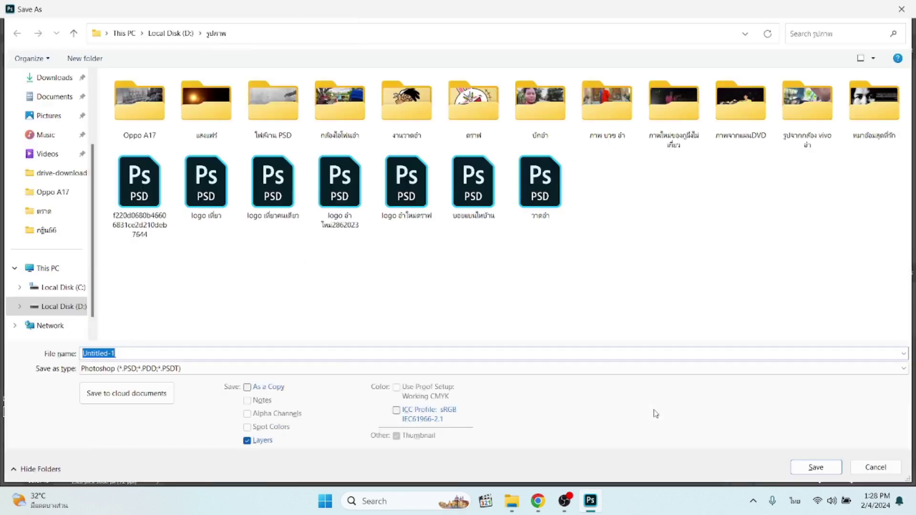
type("ไม่หลอมและไอน้ำ")
scroll(47, 191, "up", 3)
left_click(50, 157)
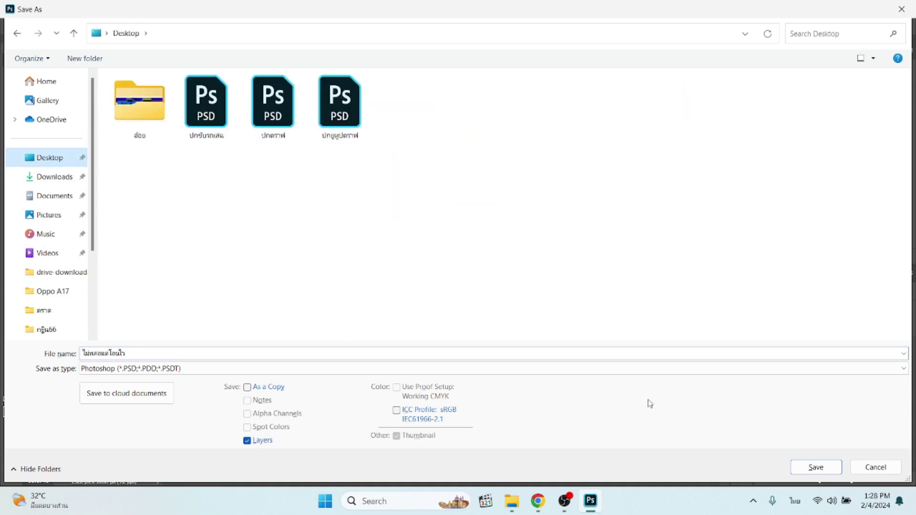
left_click(632, 370)
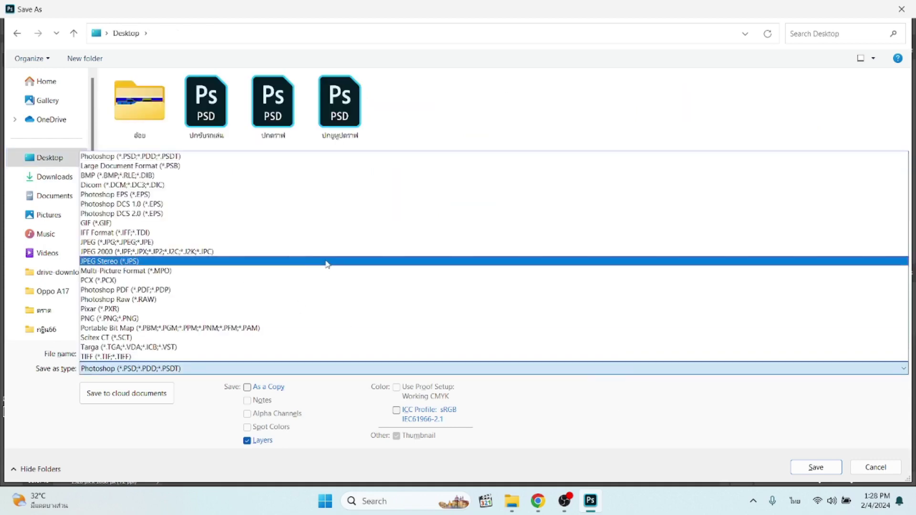
left_click(193, 242)
key("Return")
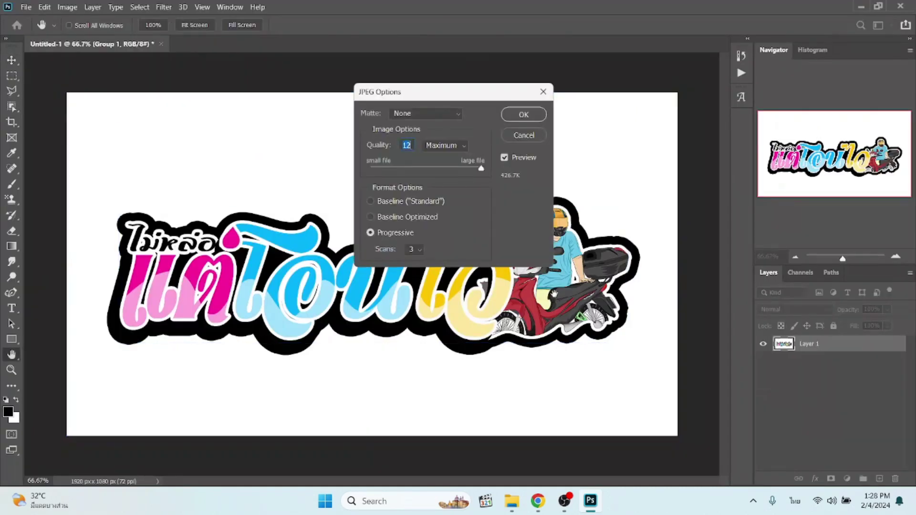
key("Return")
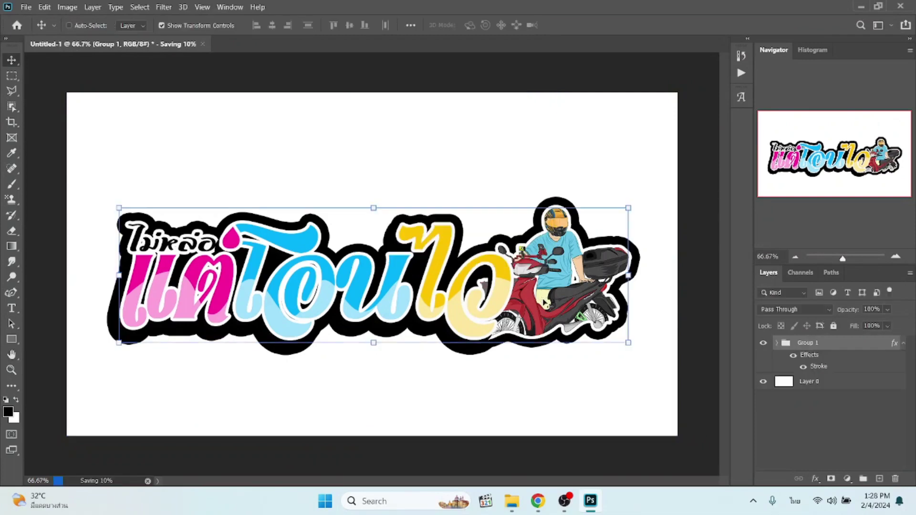
left_click(861, 7)
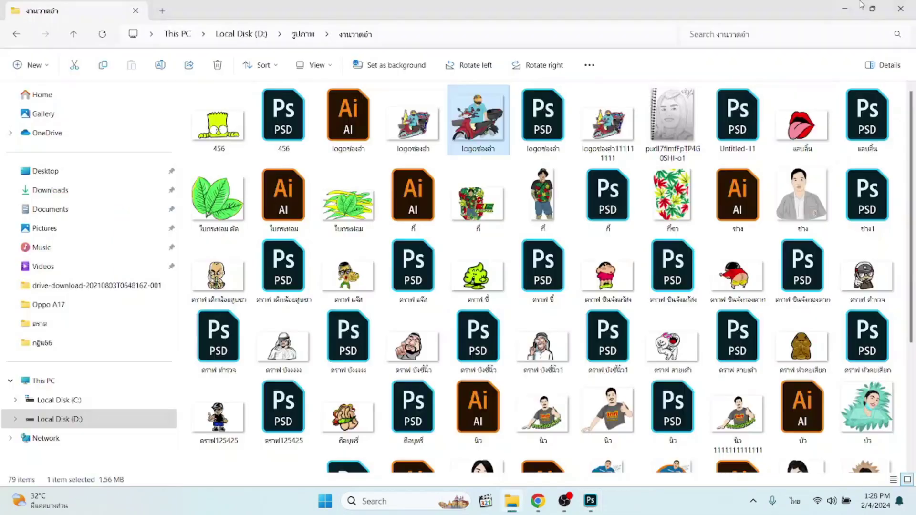
left_click(842, 8)
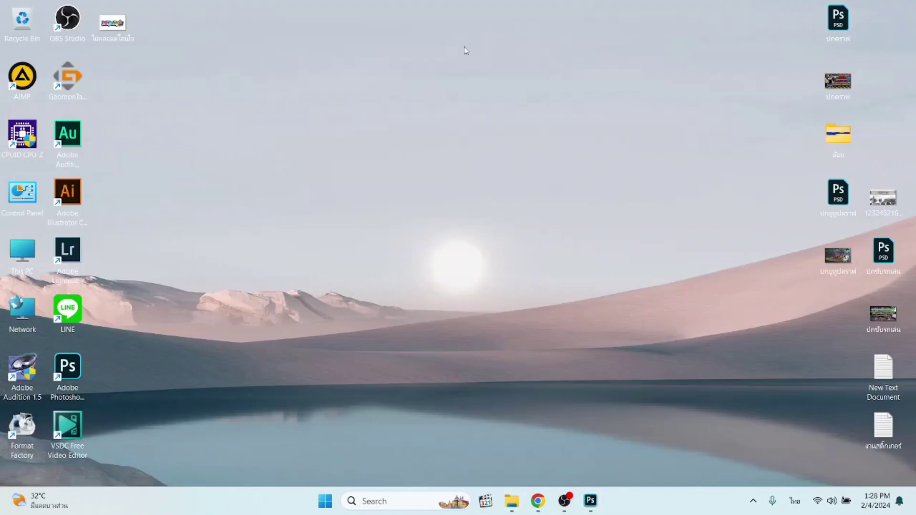
- Open the saved logo JPEG from its desktop icon in Windows Photos
double_click(114, 24)
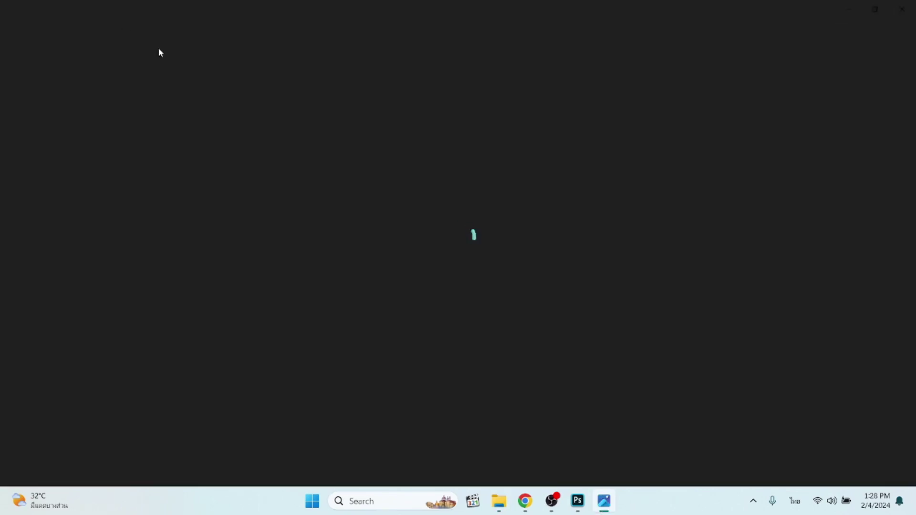